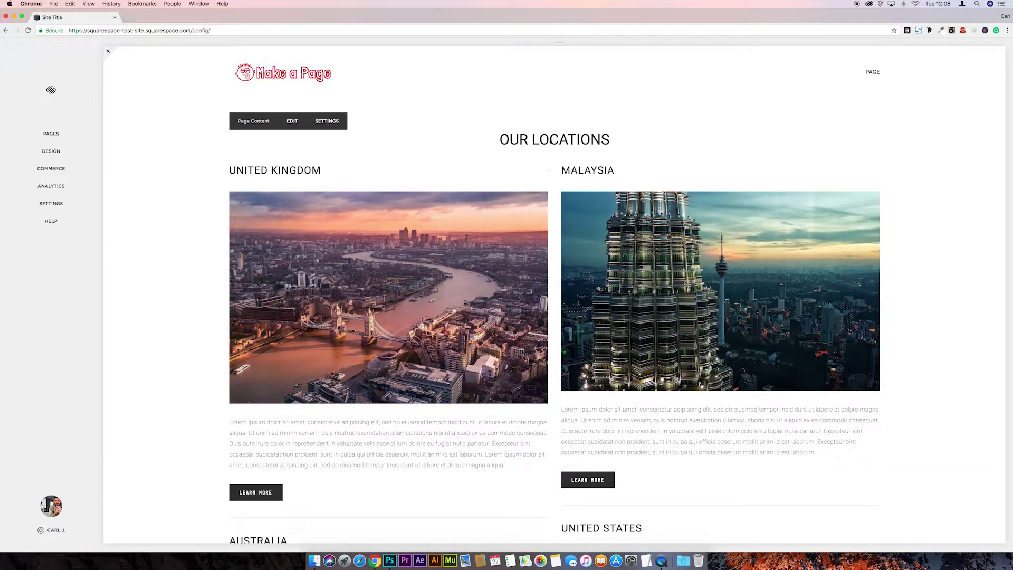
Look over the finished Our Locations page, including its four location sections with images, text and buttons.
scroll(502, 148, down, 5)
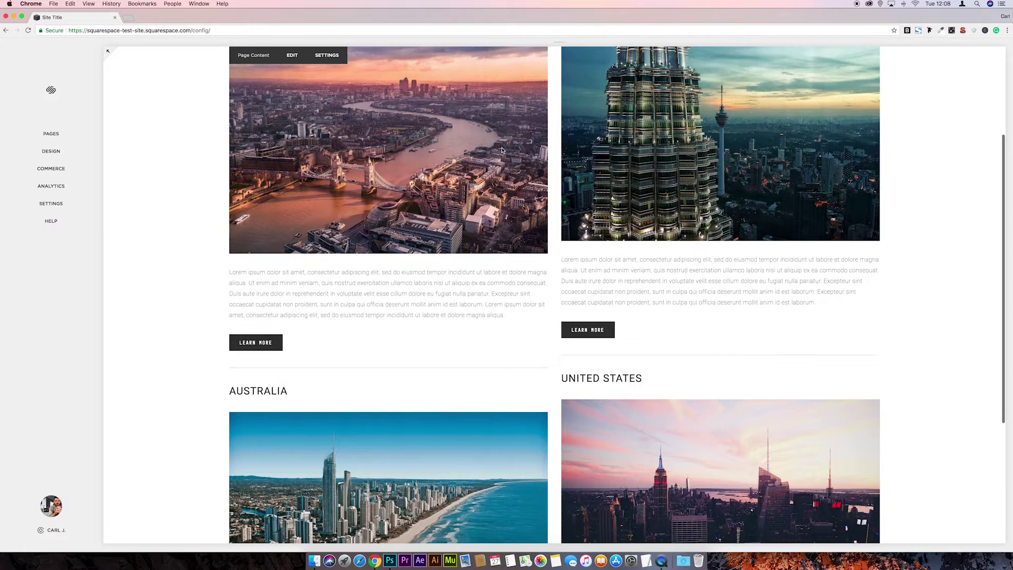
scroll(502, 150, down, 2)
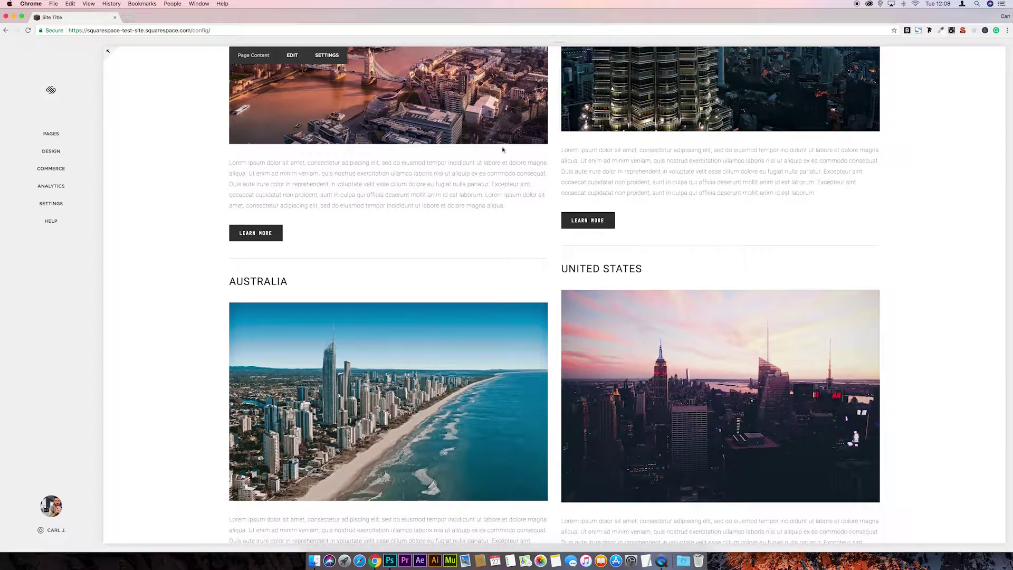
scroll(501, 151, up, 5)
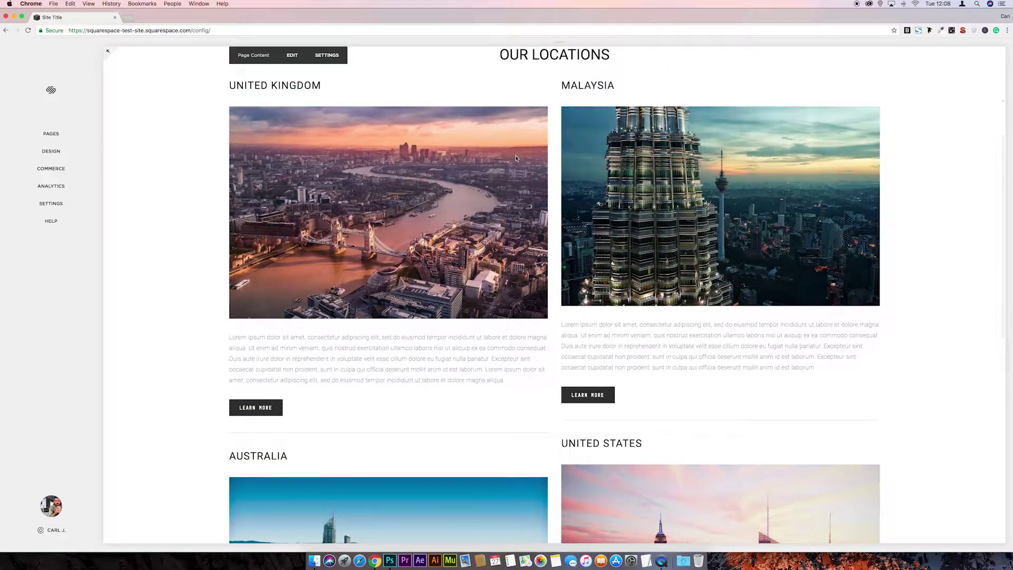
scroll(504, 158, down, 3)
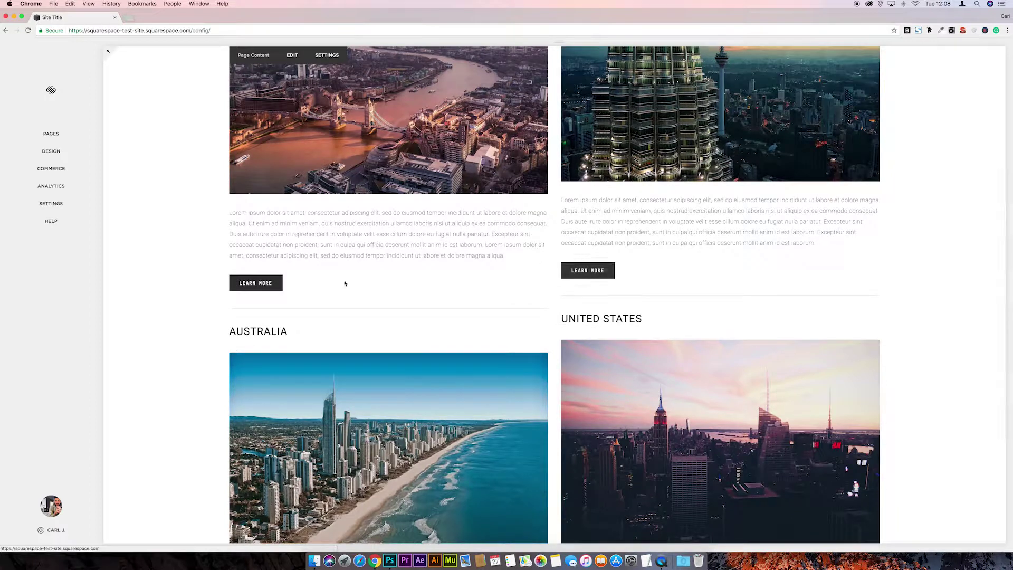
scroll(585, 241, down, 3)
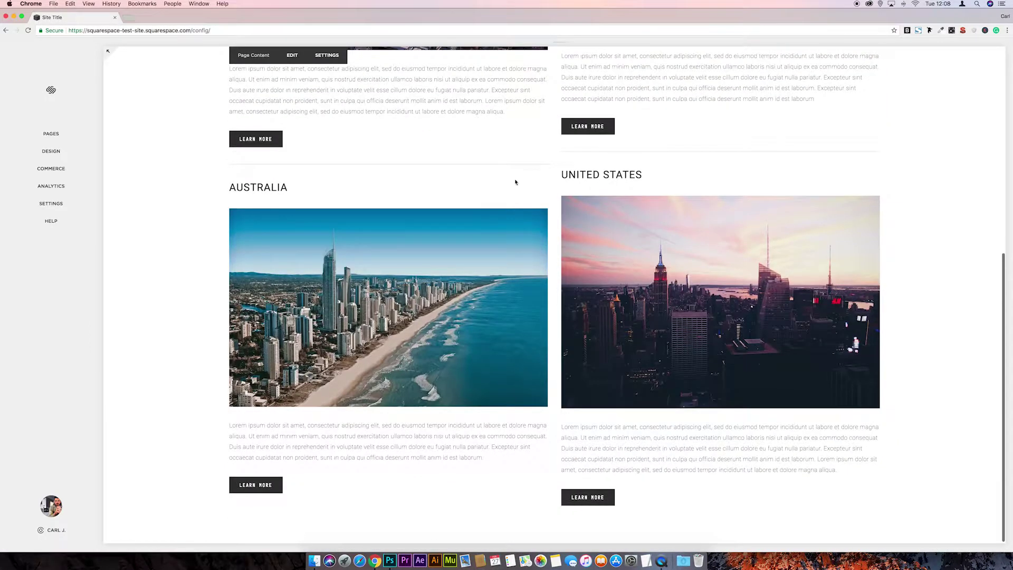
scroll(586, 274, up, 8)
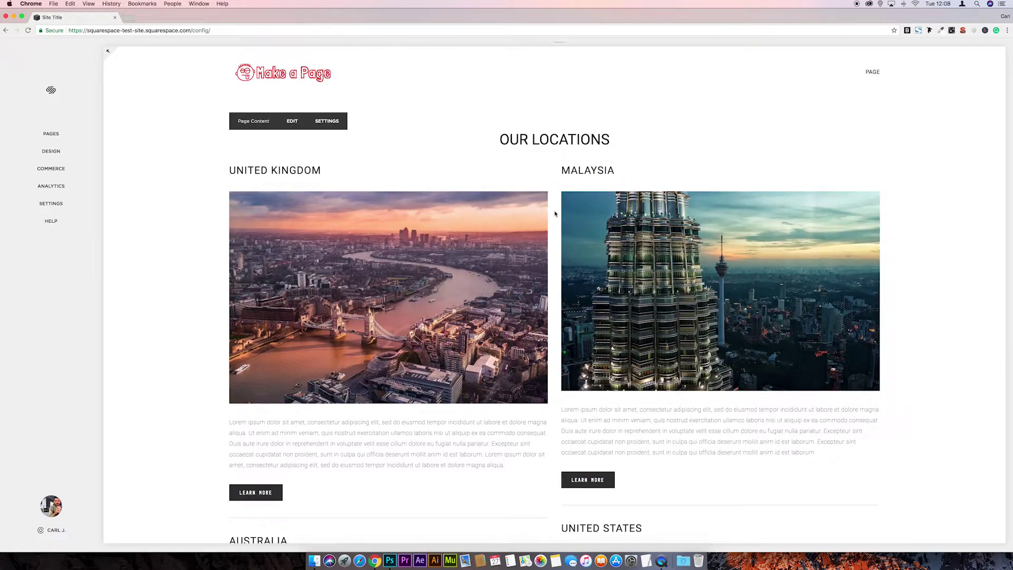
scroll(555, 213, down, 1)
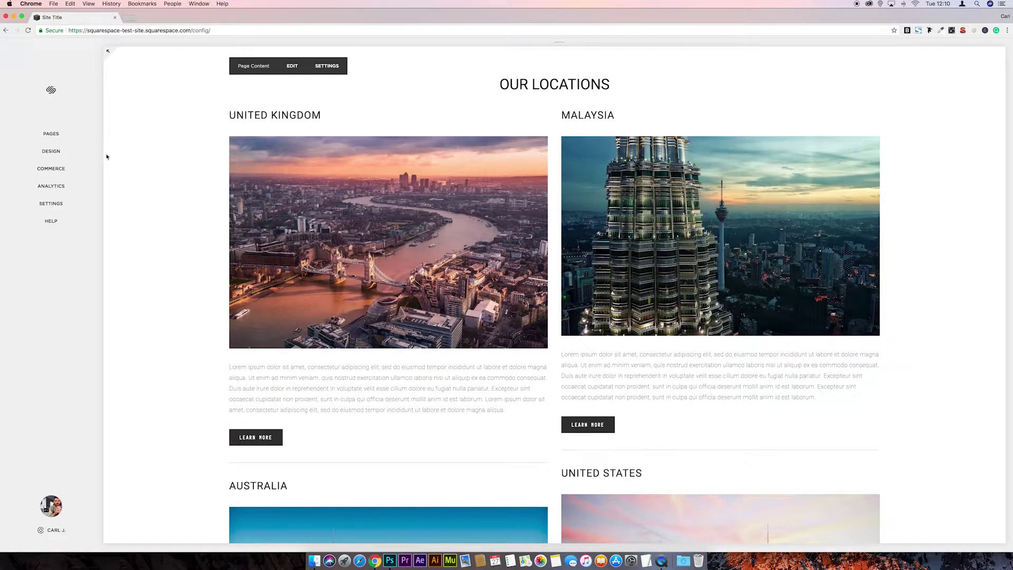
Create a blank page titled "Page 2" in the main navigation and start editing its content.
click(51, 133)
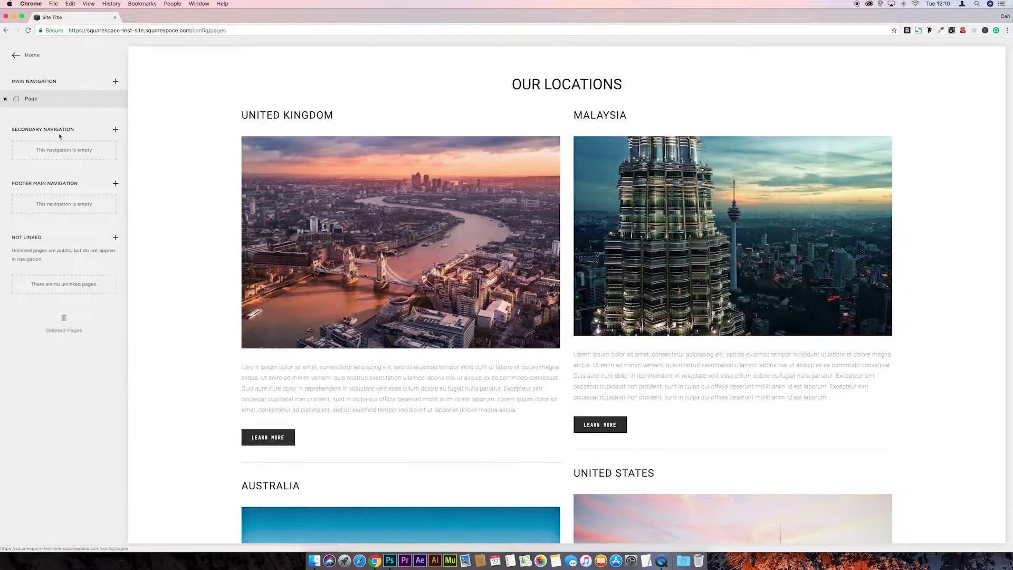
click(116, 82)
click(155, 115)
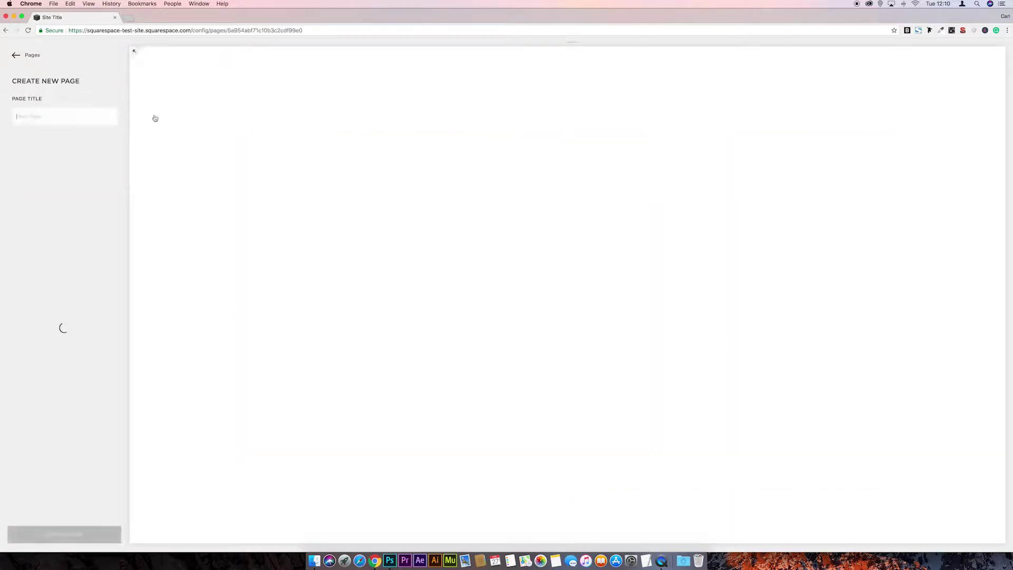
text(Page)
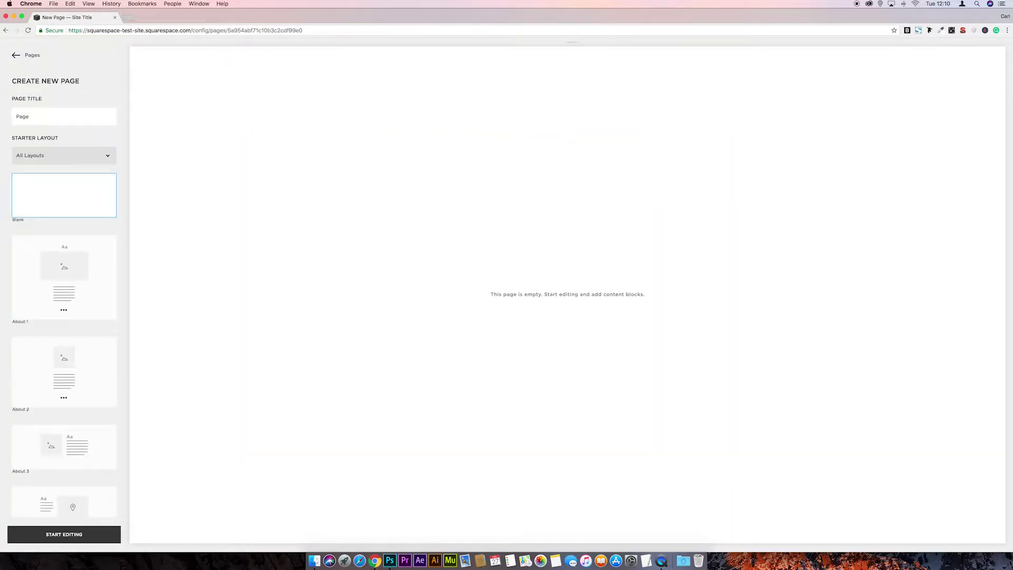
text( 2)
key(Return)
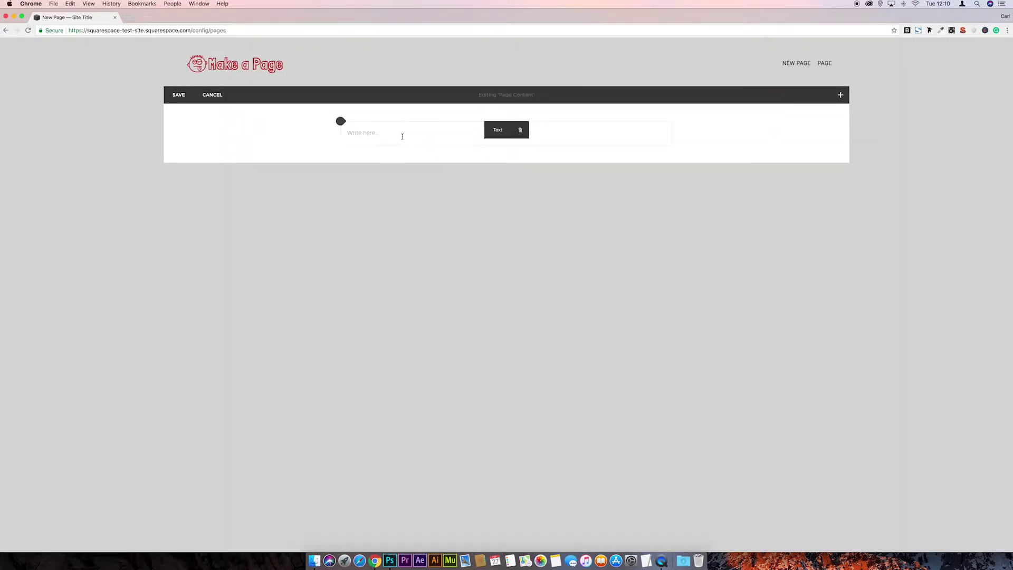
Write "Our Locations" in the page's first text block and format it as a centred Heading 1.
click(400, 134)
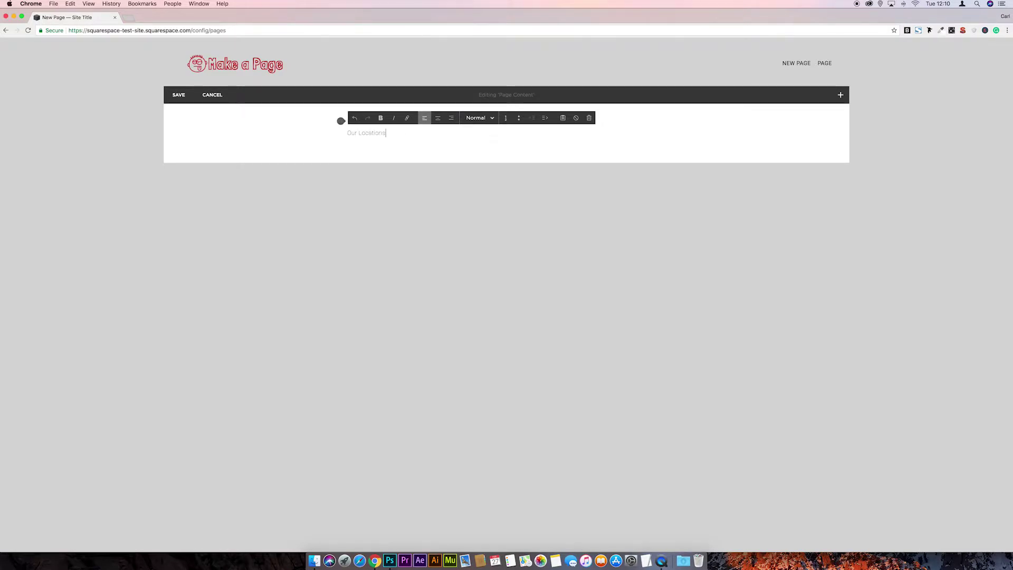
drag(392, 133, 323, 133)
click(485, 120)
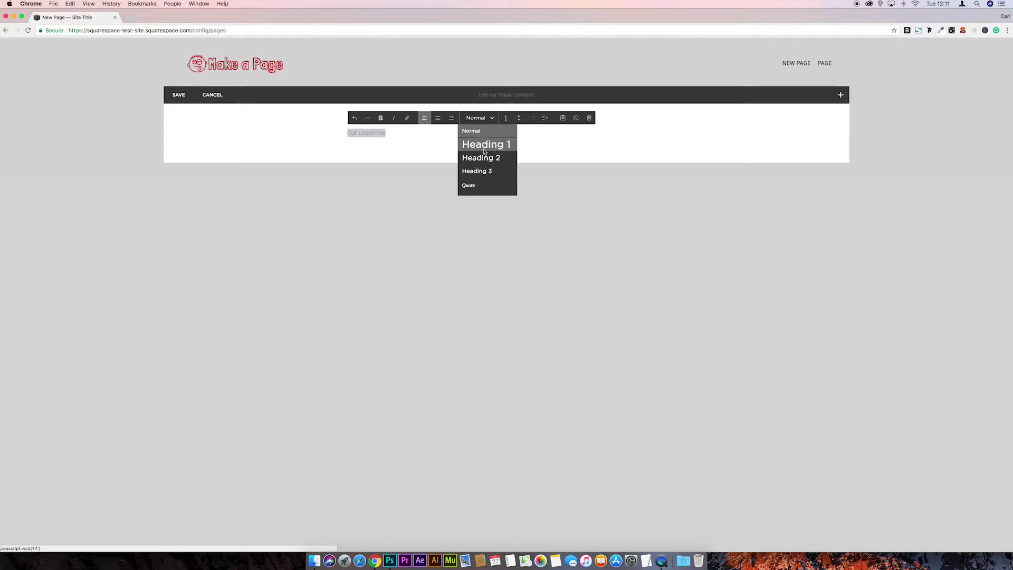
click(484, 151)
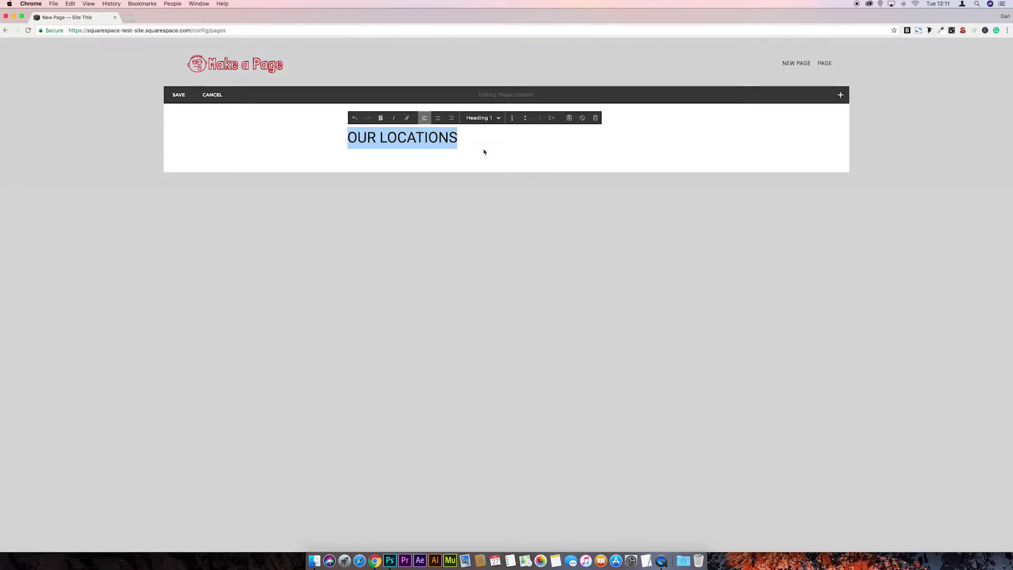
click(437, 121)
click(282, 146)
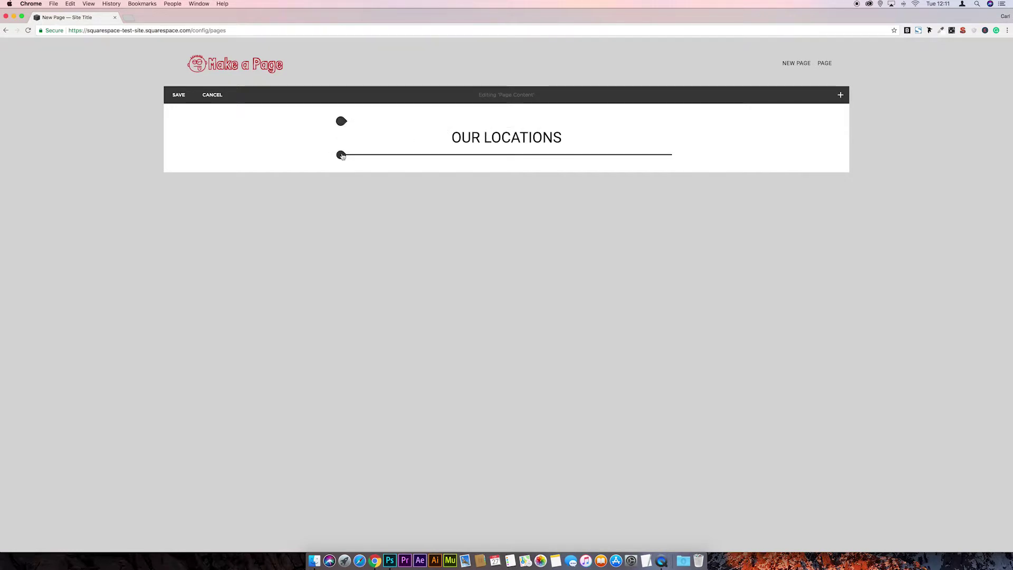
Insert a line block below the page heading and a text block reading "United Kingdom" beneath it.
click(342, 155)
click(399, 118)
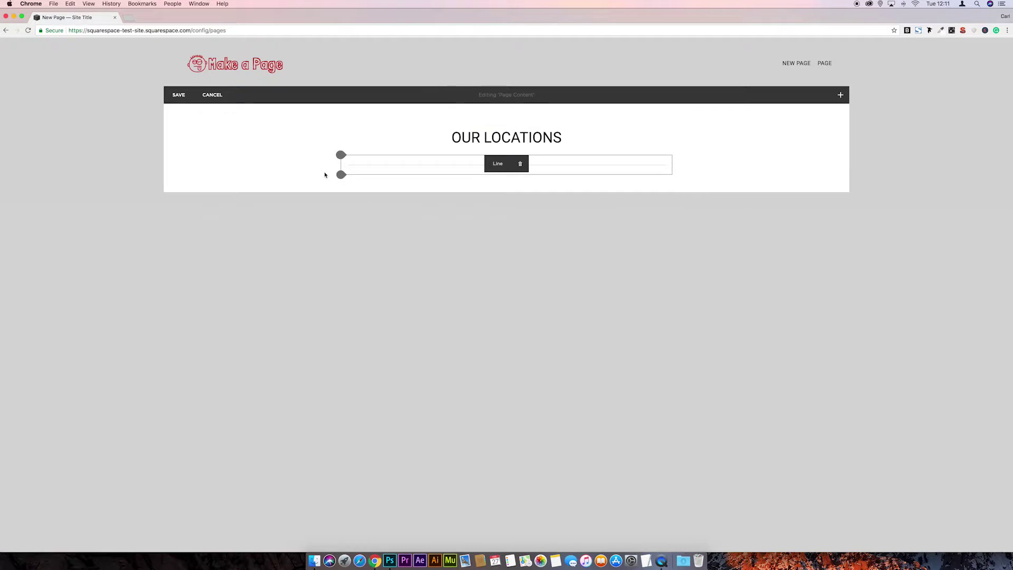
click(341, 174)
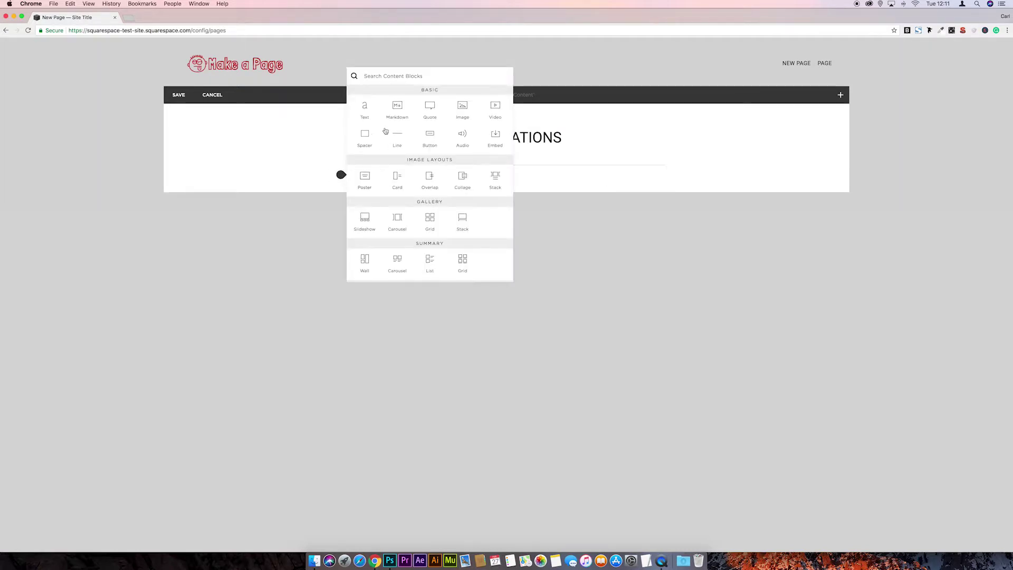
click(365, 112)
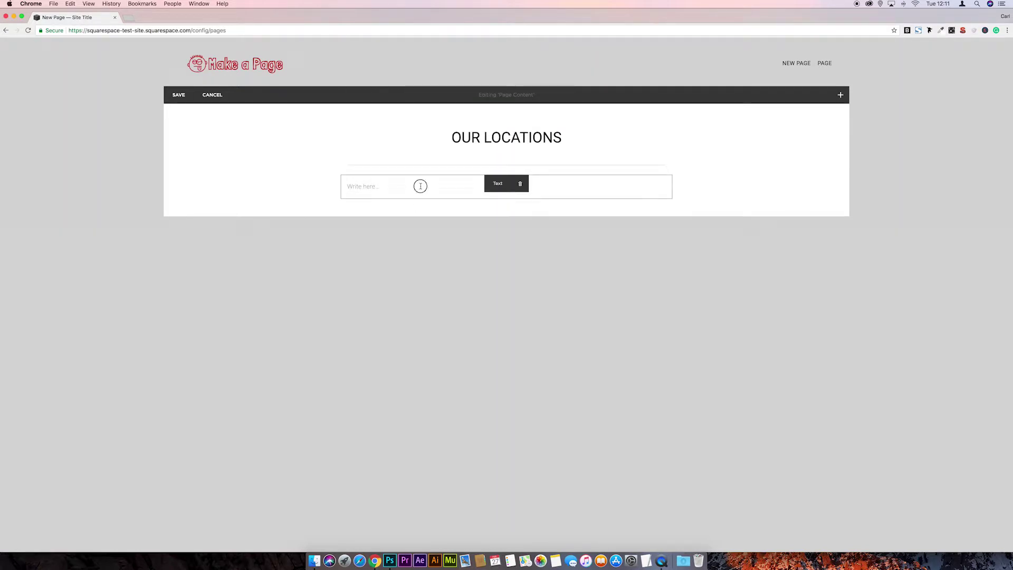
click(420, 186)
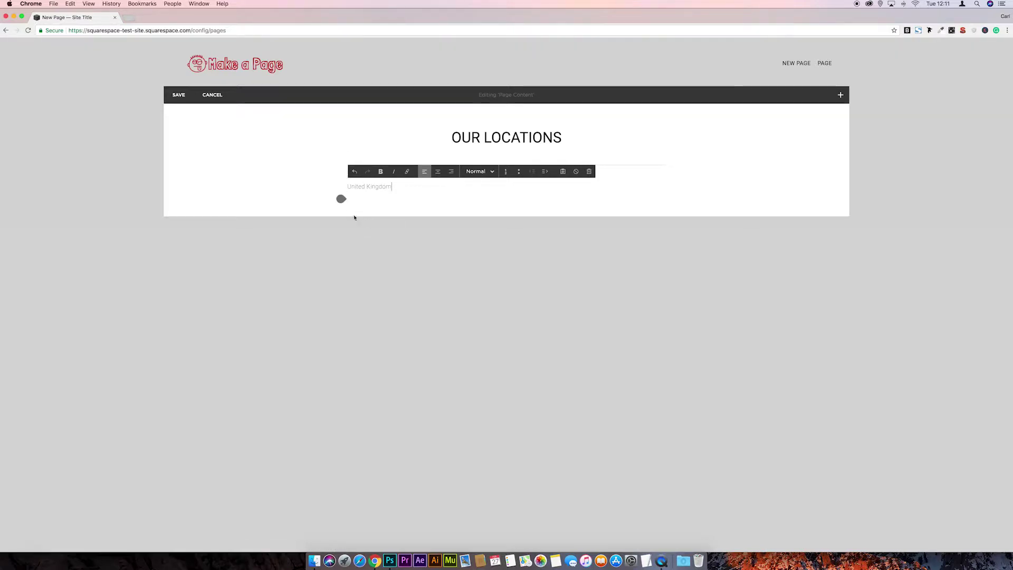
Add another text block reading "Malaysia" below the United Kingdom text.
click(340, 198)
click(361, 133)
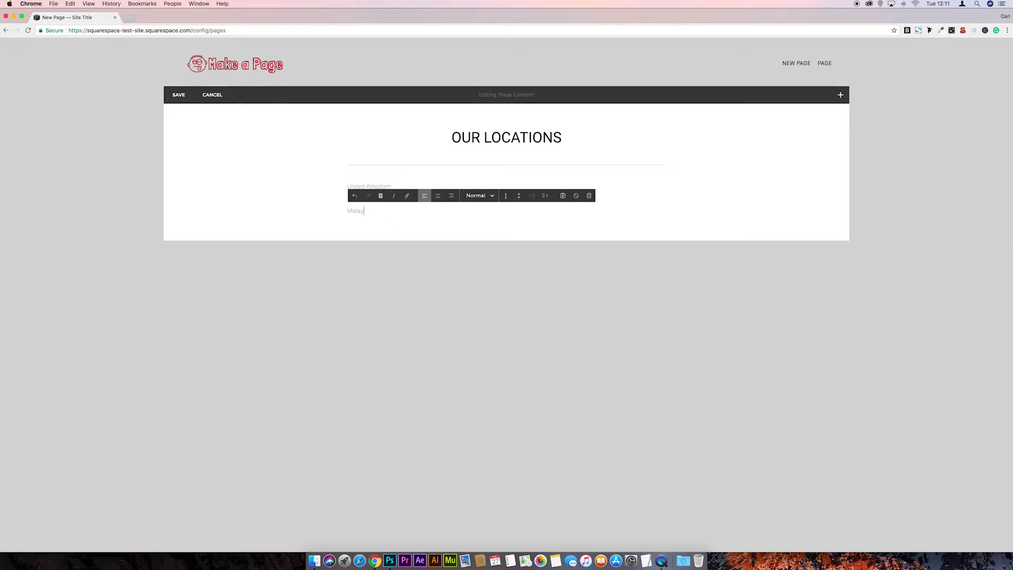
click(319, 202)
Move the Malaysia text block beside the United Kingdom block to form two columns beneath the line.
drag(378, 205, 770, 163)
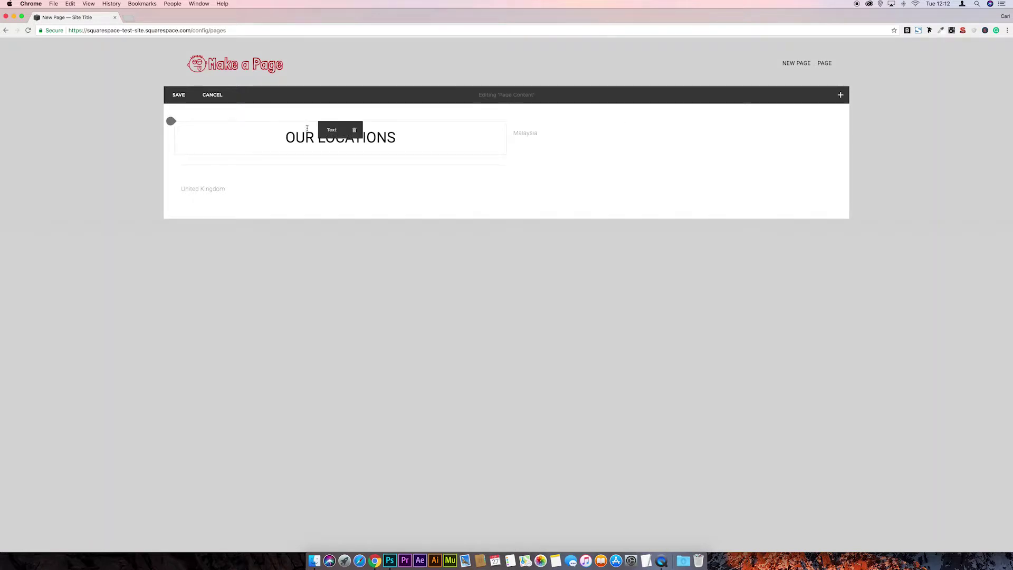
click(554, 126)
drag(553, 125, 501, 188)
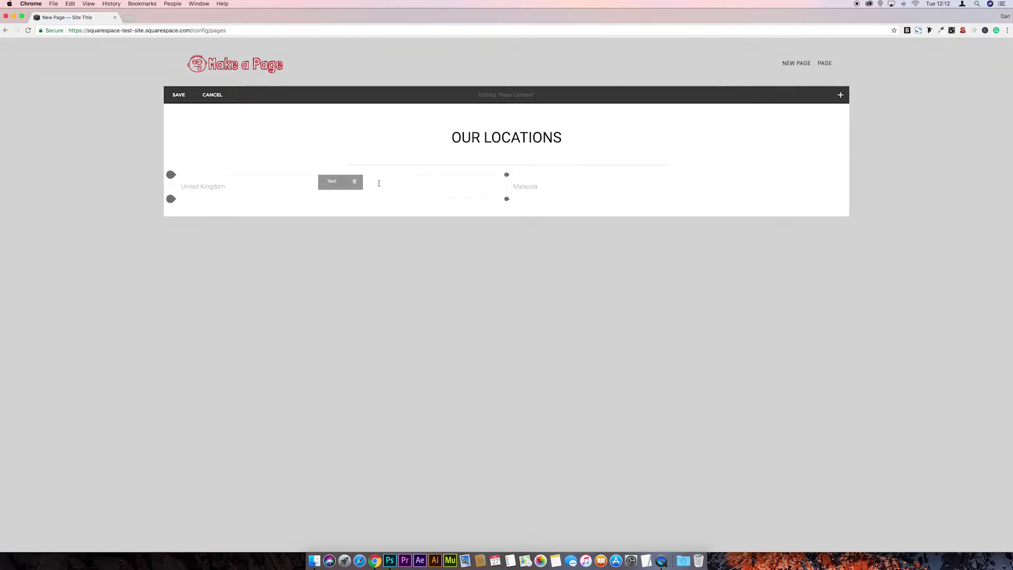
Format the United Kingdom text as Heading 2.
click(238, 188)
key(shift+alt+Left)
key(shift+alt+Left)
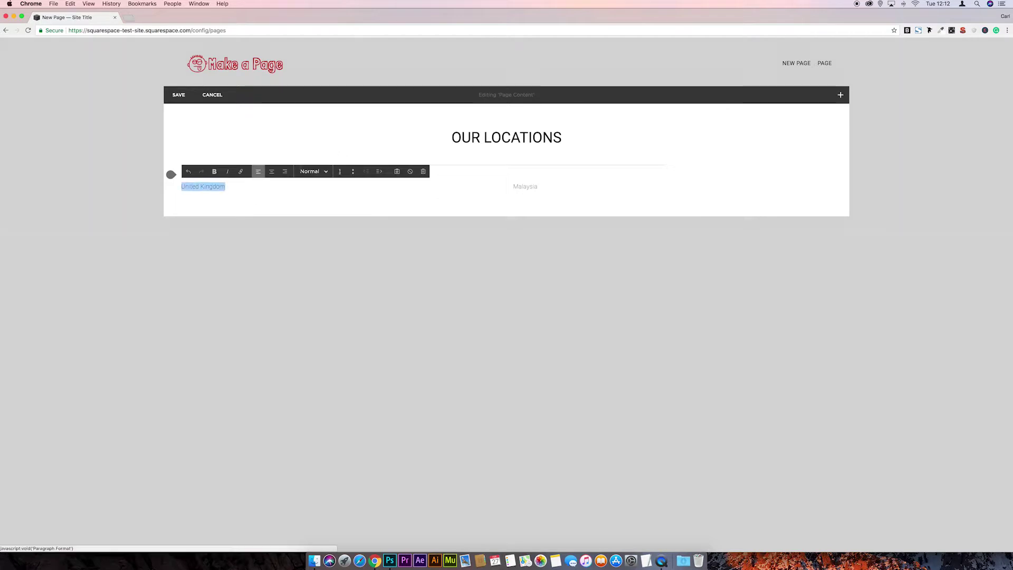
click(310, 172)
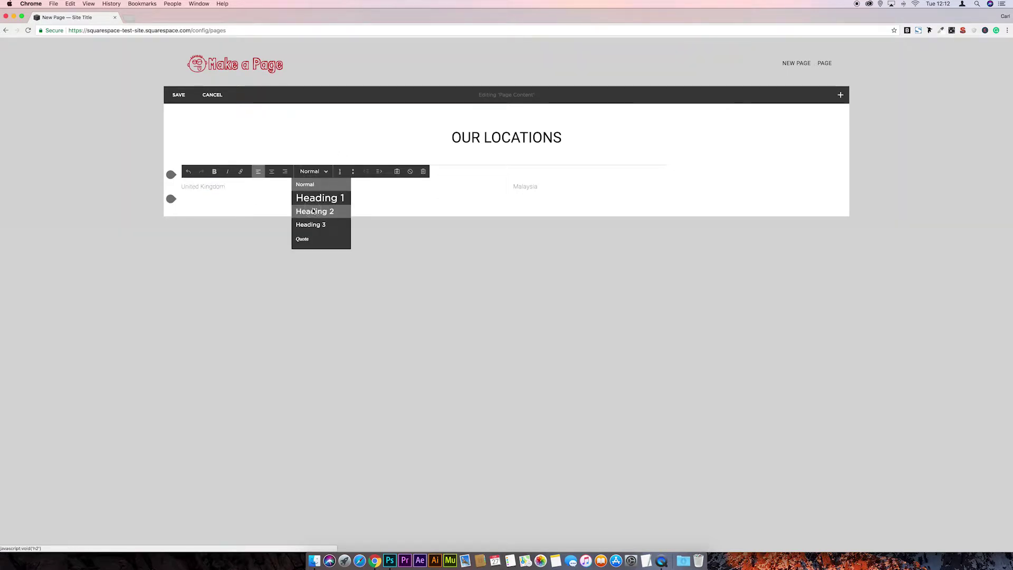
click(314, 211)
Format the Malaysia text as Heading 2.
click(534, 186)
drag(537, 187, 501, 188)
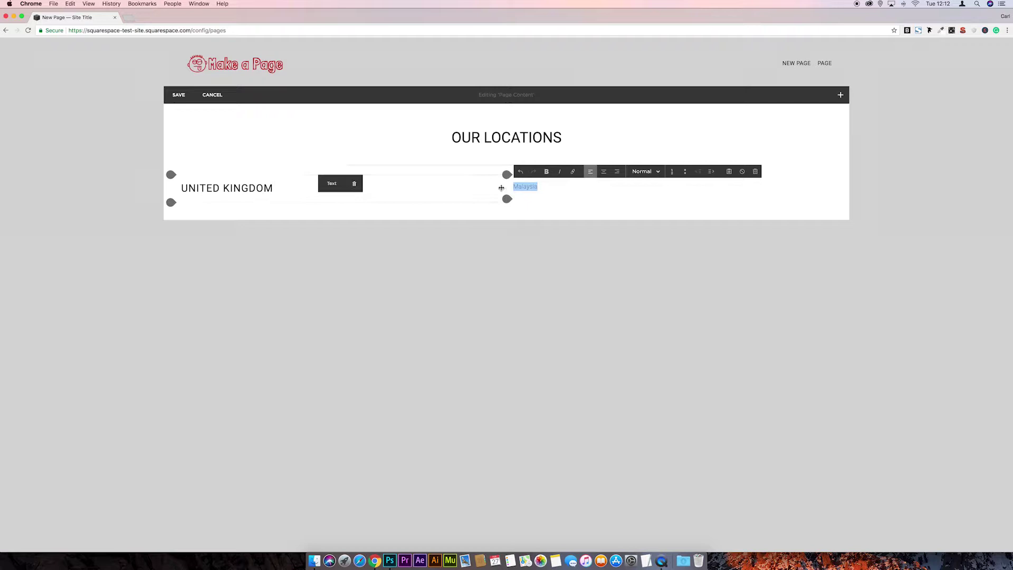
click(645, 171)
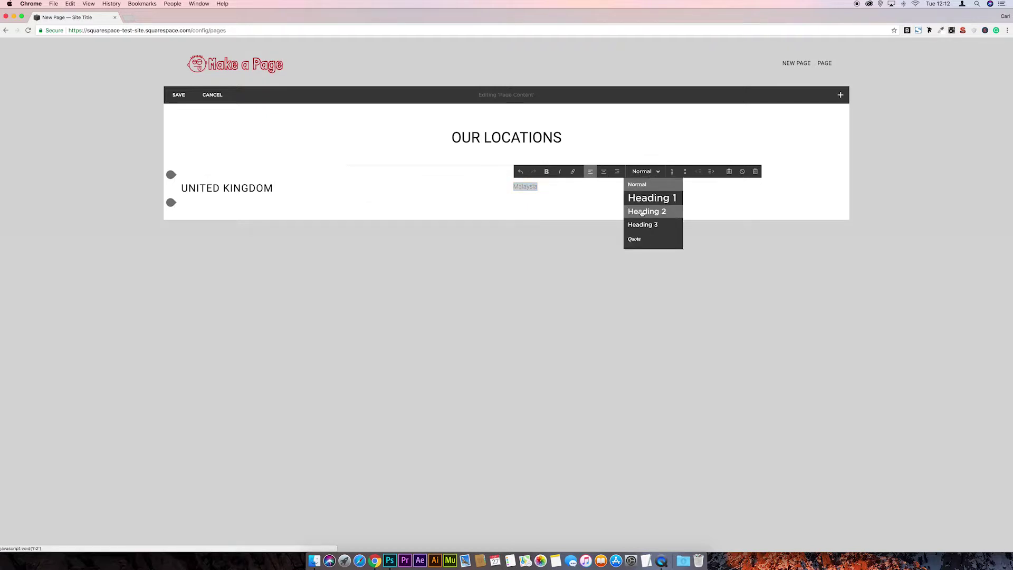
click(642, 211)
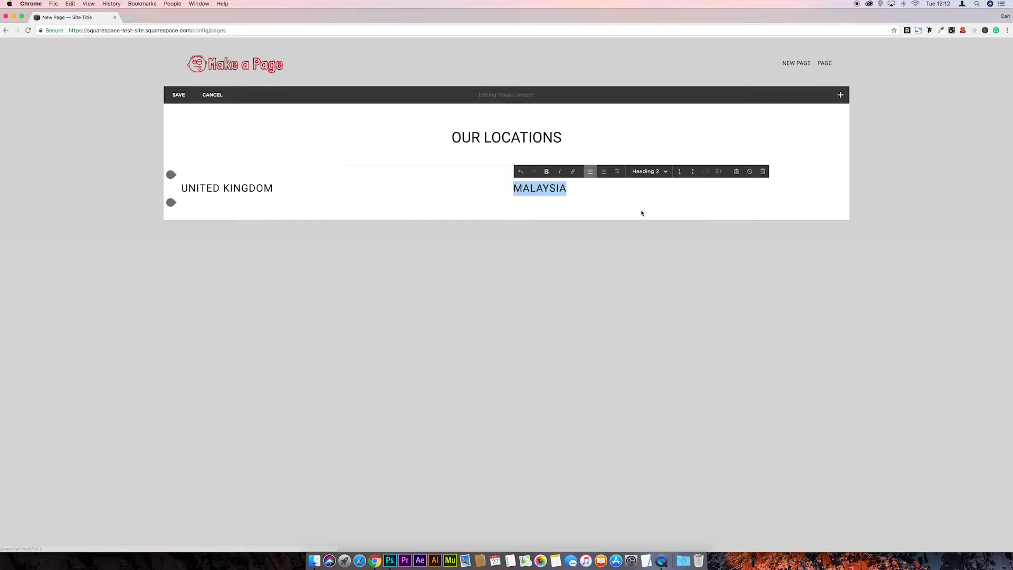
Insert an empty image block below the United Kingdom heading.
click(175, 203)
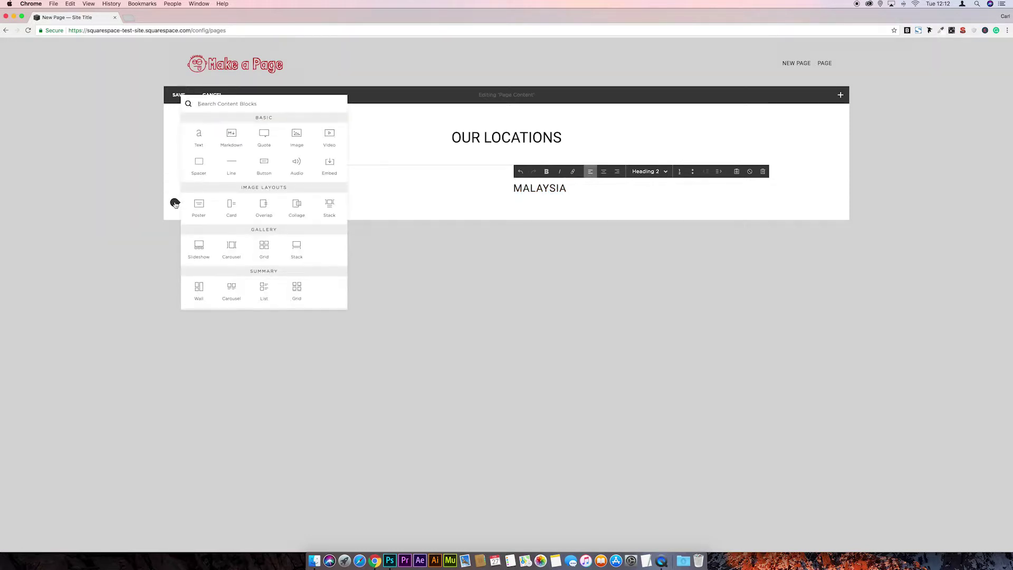
click(296, 136)
click(633, 435)
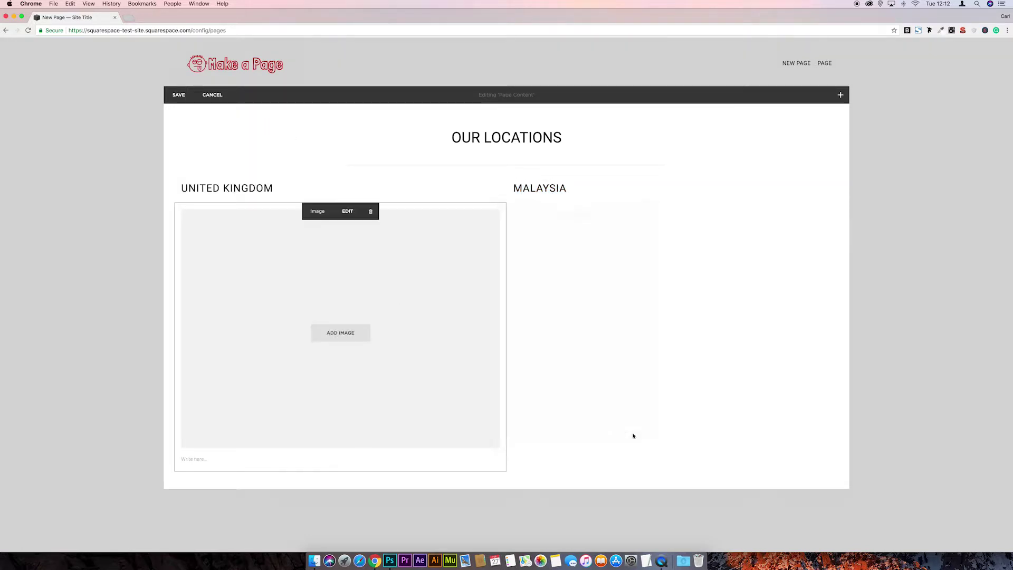
Insert an image block below the Malaysia heading and upload Malaysia.jpg from the Desktop into it.
click(507, 203)
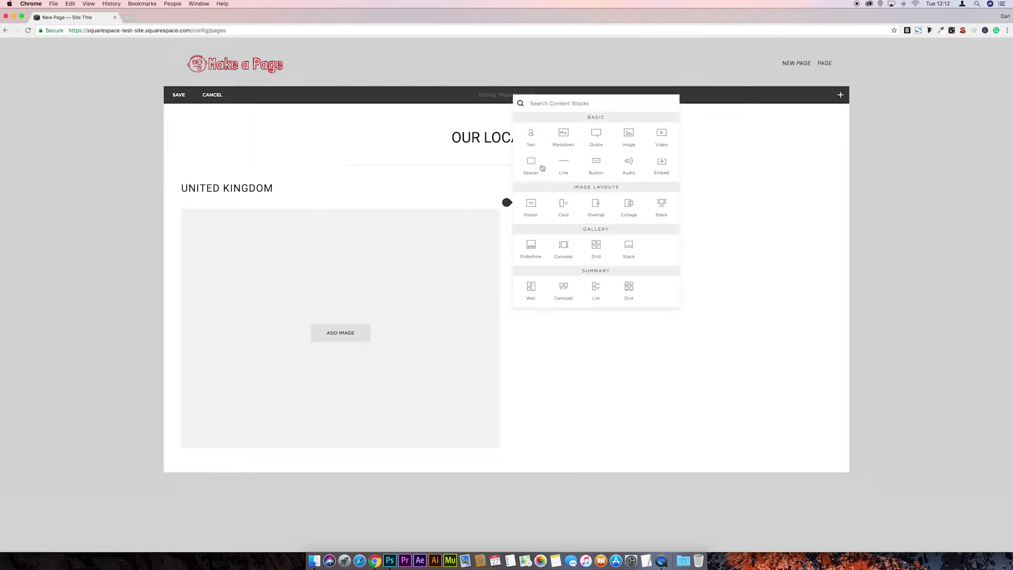
click(629, 134)
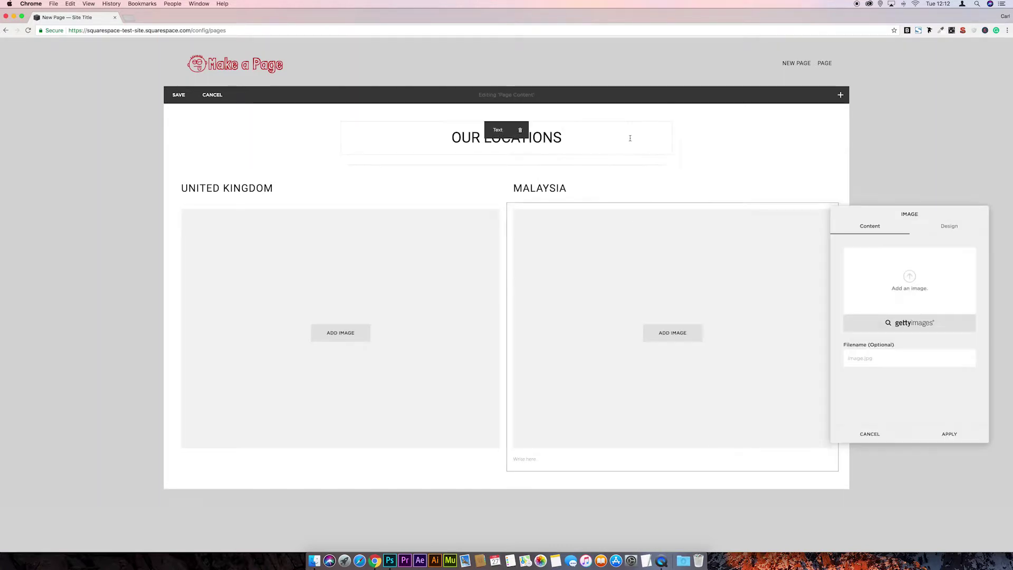
click(909, 277)
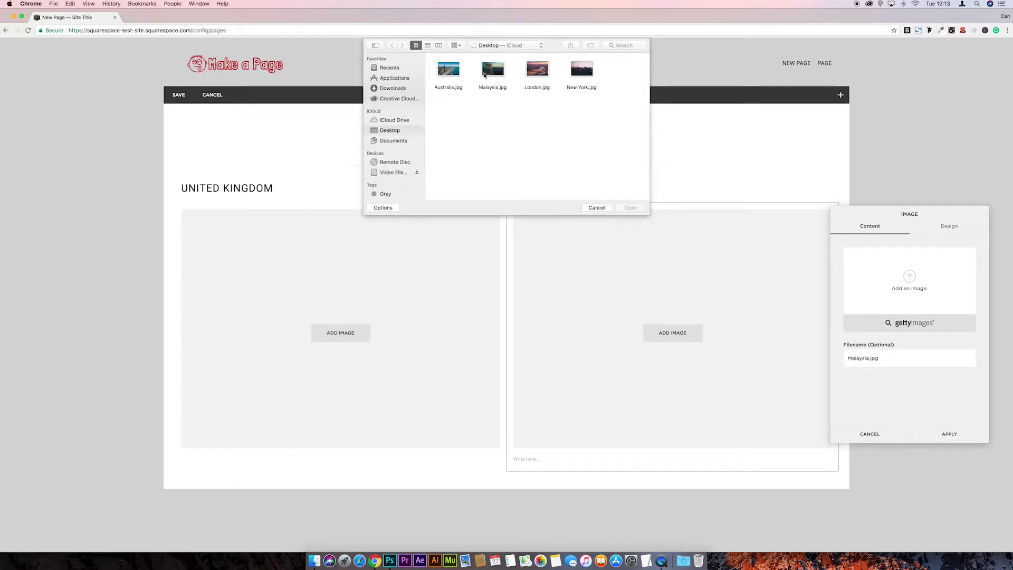
click(494, 82)
click(631, 208)
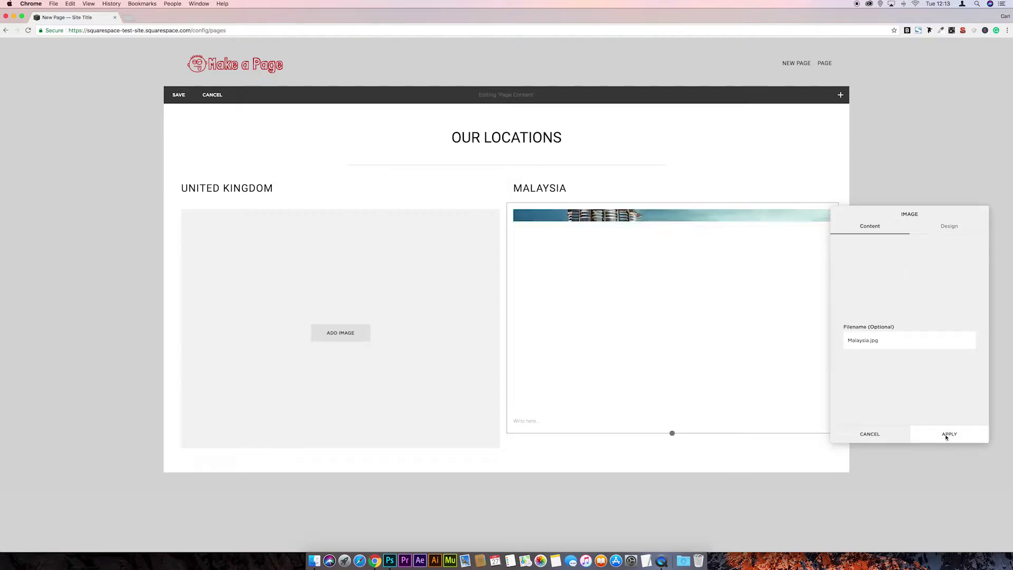
click(947, 435)
Upload London.jpg from the Desktop into the empty image block under the United Kingdom heading and apply it.
click(361, 233)
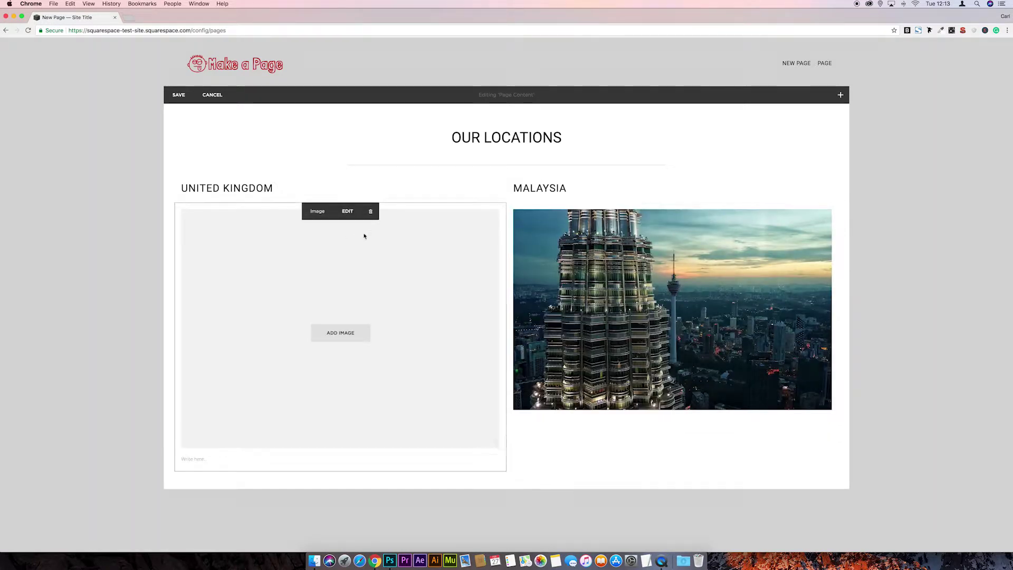
click(576, 277)
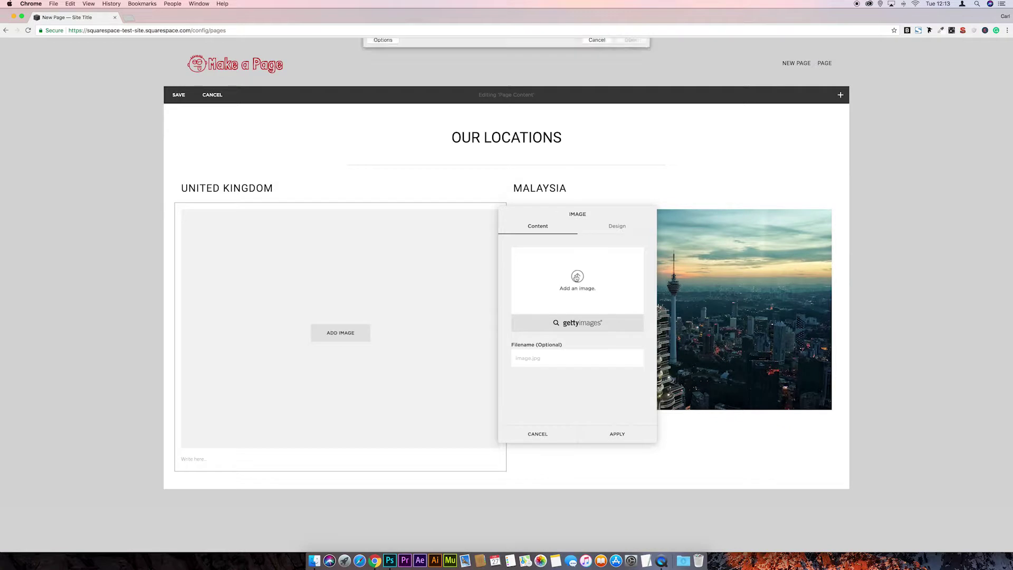
click(538, 71)
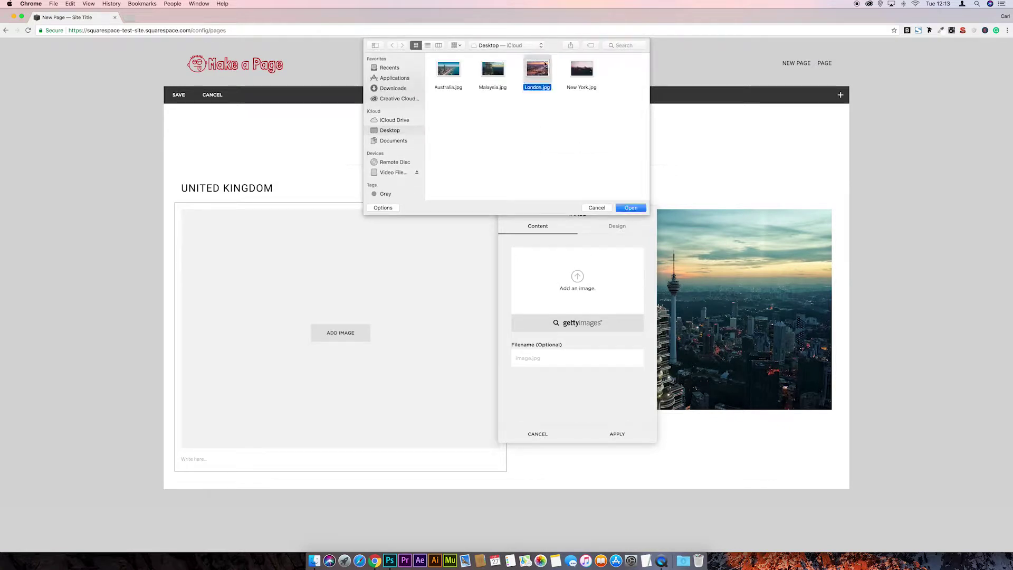
click(630, 208)
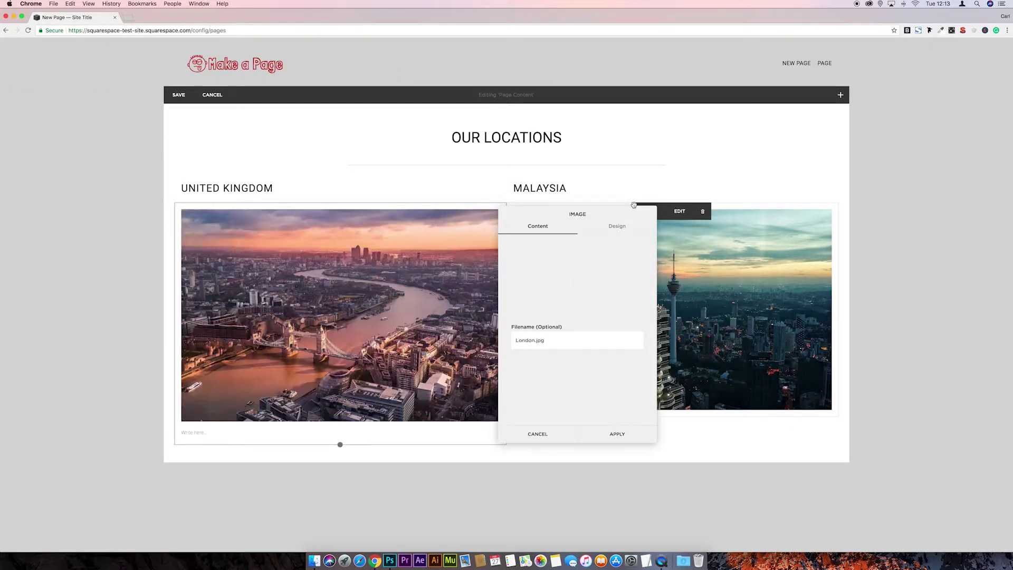
click(636, 435)
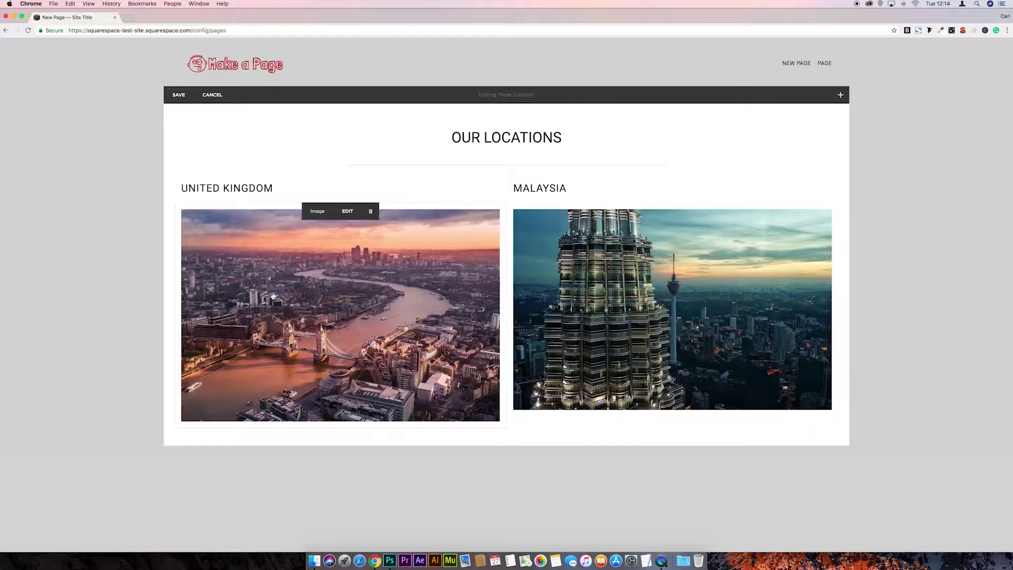
Crop the United Kingdom image's height so that it lines up with the lower edge of the Malaysia image.
click(305, 347)
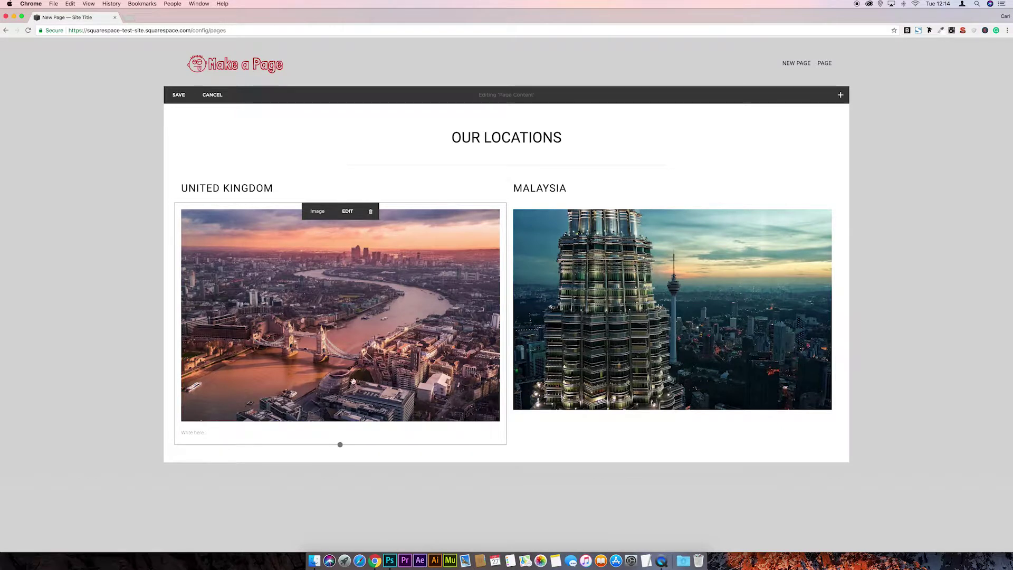
drag(341, 445, 341, 433)
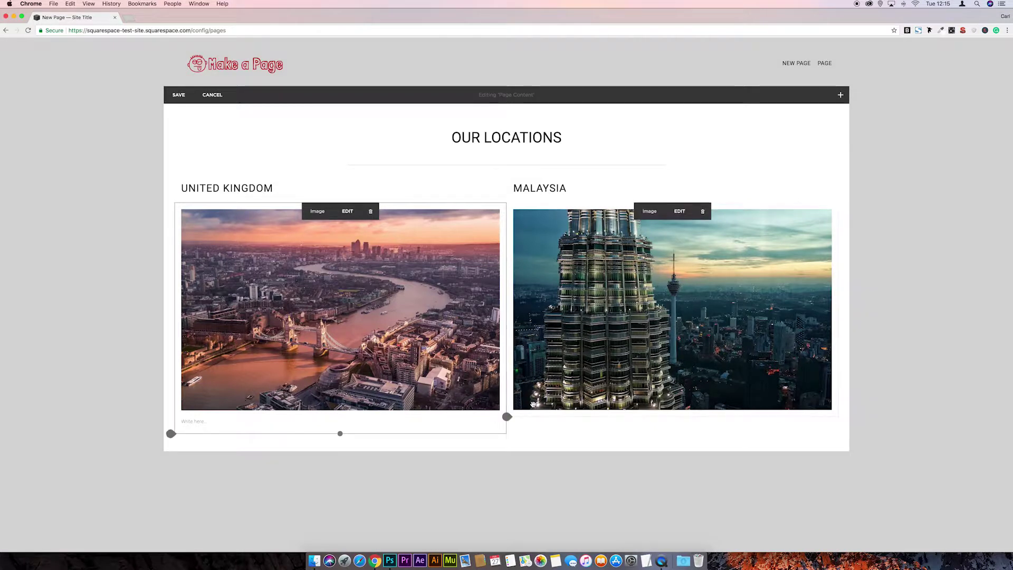
drag(341, 433, 341, 433)
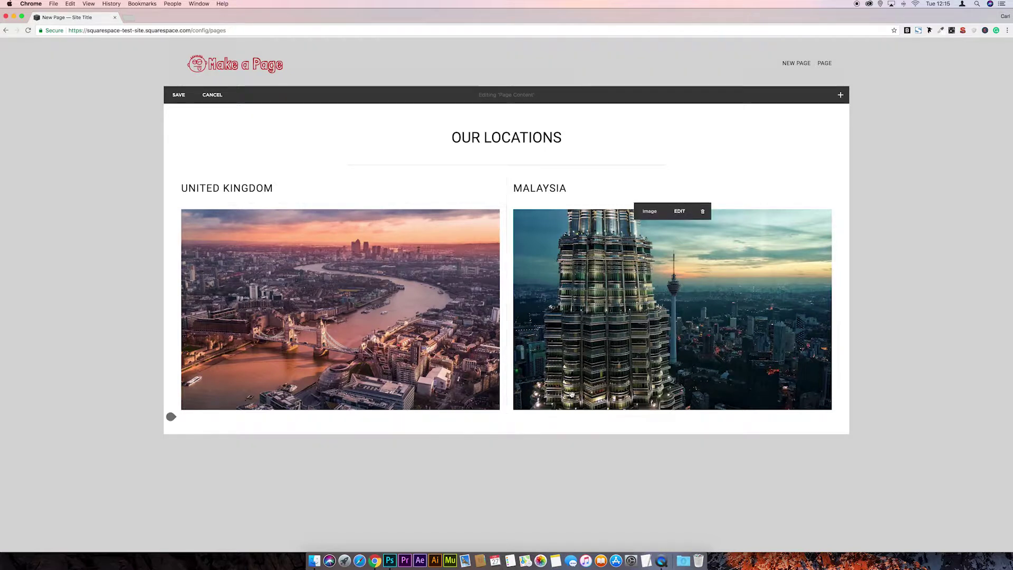
Add a text block below the United Kingdom image and fill it with the Lorem ipsum placeholder paragraph.
mouse_move(242, 215)
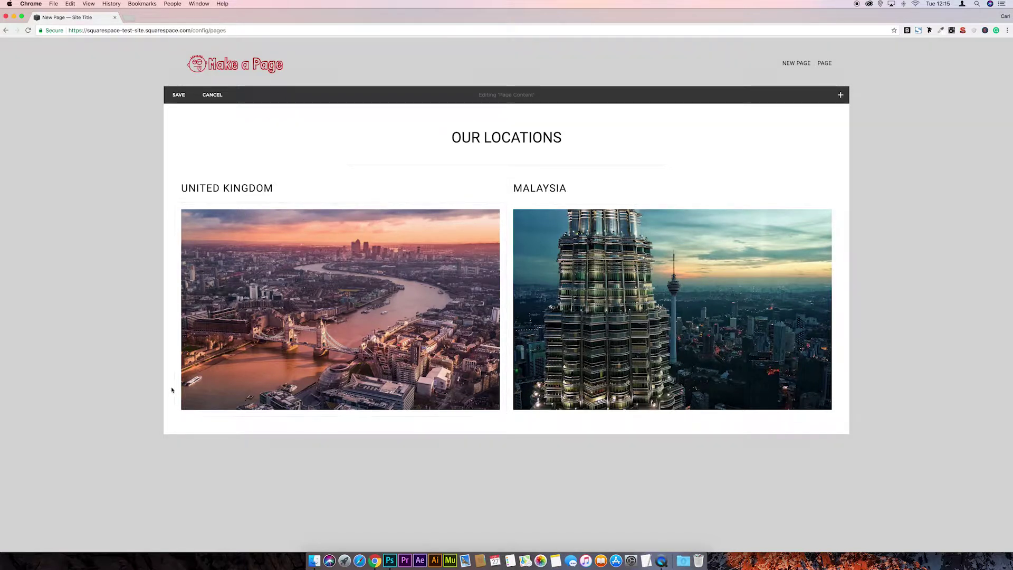
click(174, 417)
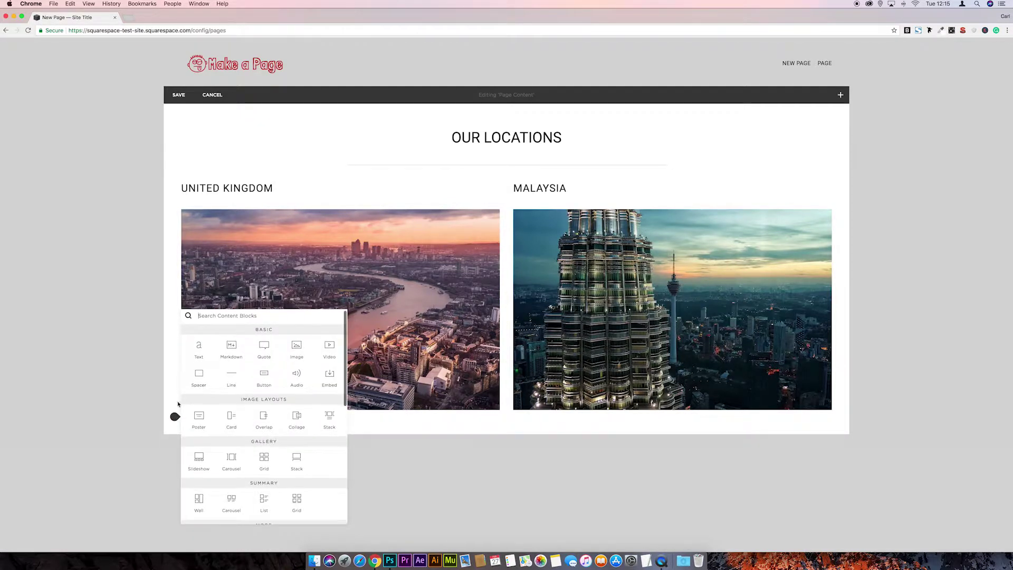
click(198, 348)
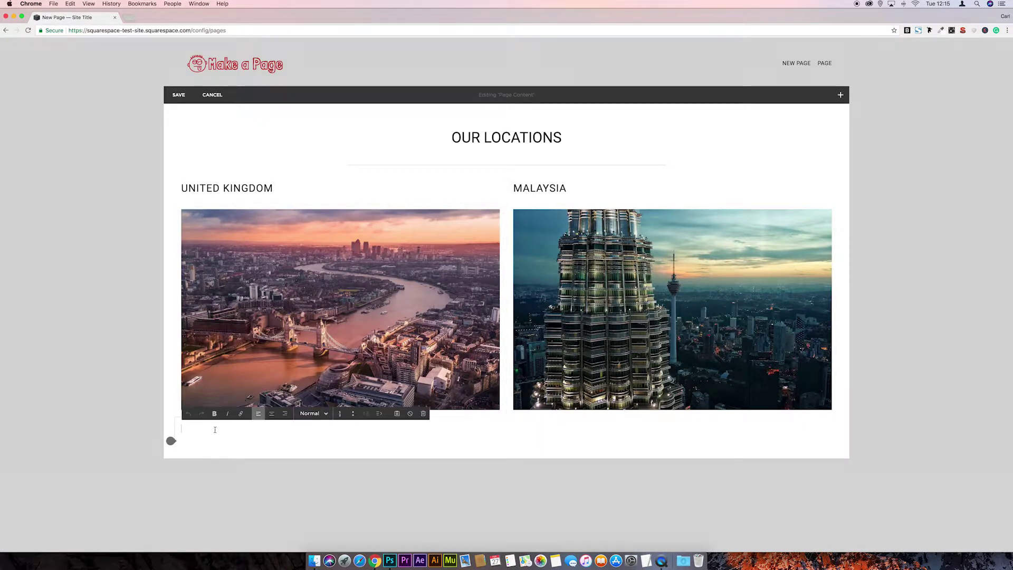
text(Lorem ipsum dolor sit amet, consectetur adipiscing elit, sed do eiusmod tempor incididunt ut labore et dolore magna aliqua. Ut enim ad minim veniam, quis nostrud exercitation ullamco laboris nisi ut aliquip ex ea commodo consequat. Duis aute irure dolor in reprehenderit in voluptate velit esse cillum dolore eu fugiat nulla pariatur. Excepteur sint occaecat cupidatat non proident, sunt in culpa qui officia deserunt mollit anim id est laborum.)
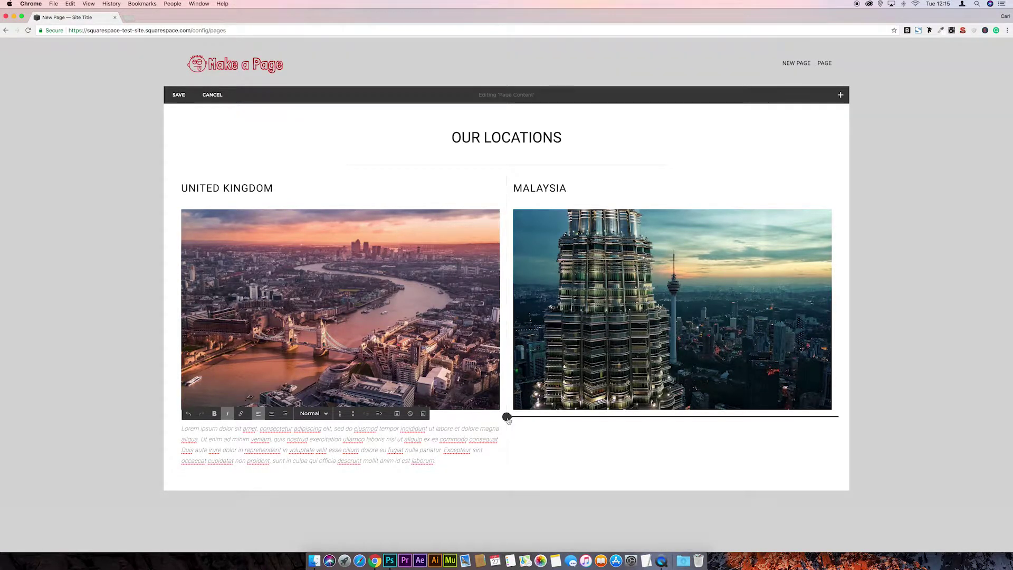
Add a text block below the Malaysia image containing the same Lorem ipsum placeholder paragraph.
click(507, 416)
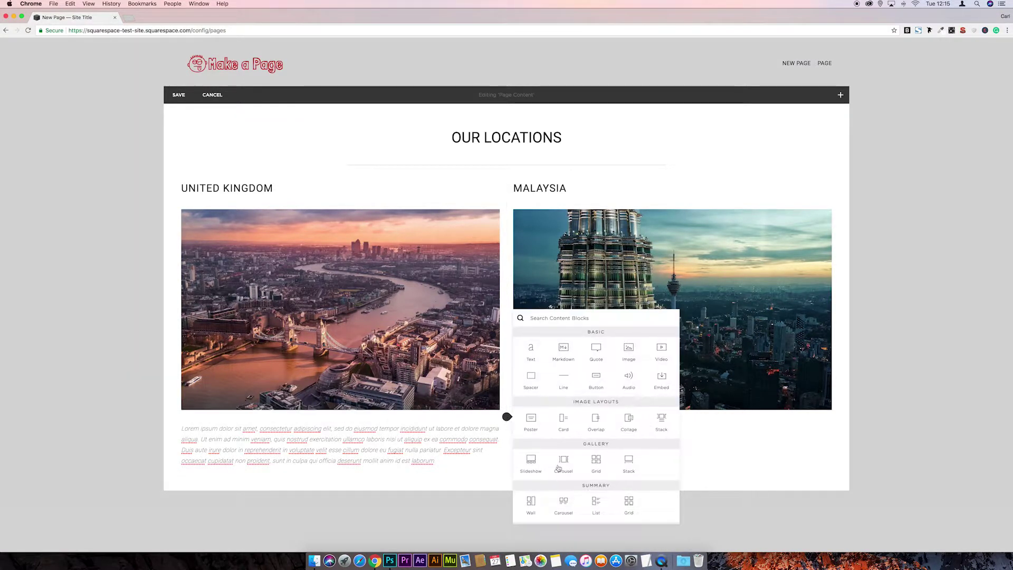
click(531, 348)
click(536, 427)
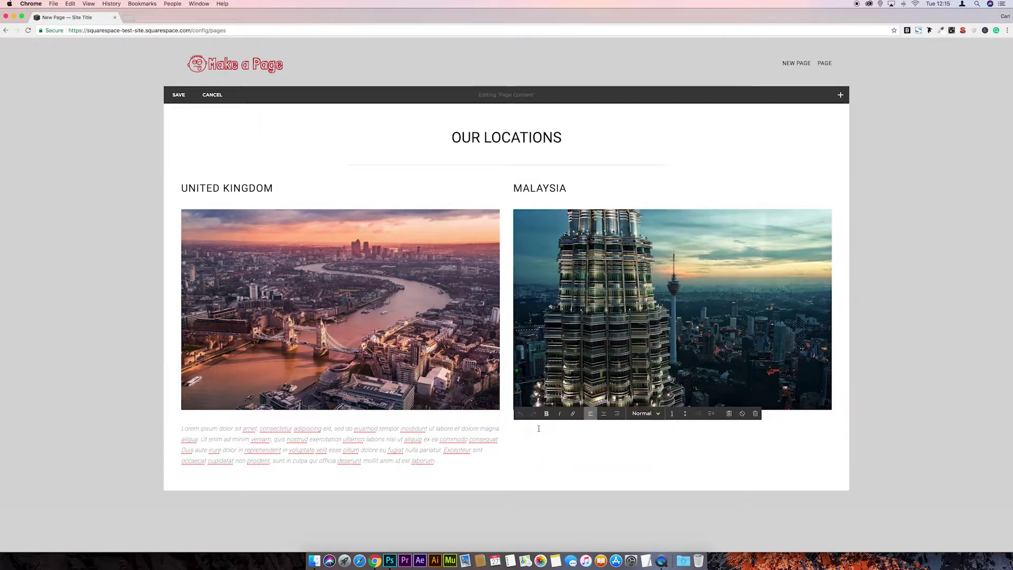
text(Lorem ipsum dolor sit amet, consectetur adipiscing elit, sed do eiusmod tempor incididunt ut labore et dolore magna aliqua. Ut enim ad minim veniam, quis nostrud exercitation ullamco laboris nisi ut aliquip ex ea commodo consequat. Duis aute irure dolor in reprehenderit in voluptate velit esse cillum dolore eu fugiat nulla pariatur. Excepteur sint occaecat cupidatat non proident, sunt in culpa qui officia deserunt mollit anim id est laborum.)
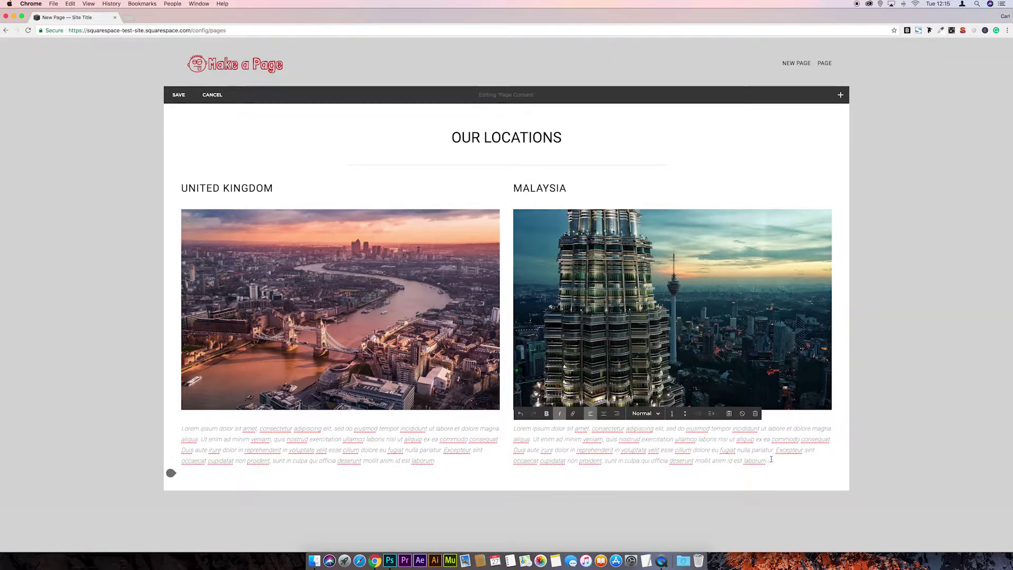
Lengthen the Malaysia paragraph by copying its last sentence, starting with "Excepteur sint", and pasting it at the end.
drag(770, 460, 773, 449)
key(super+c)
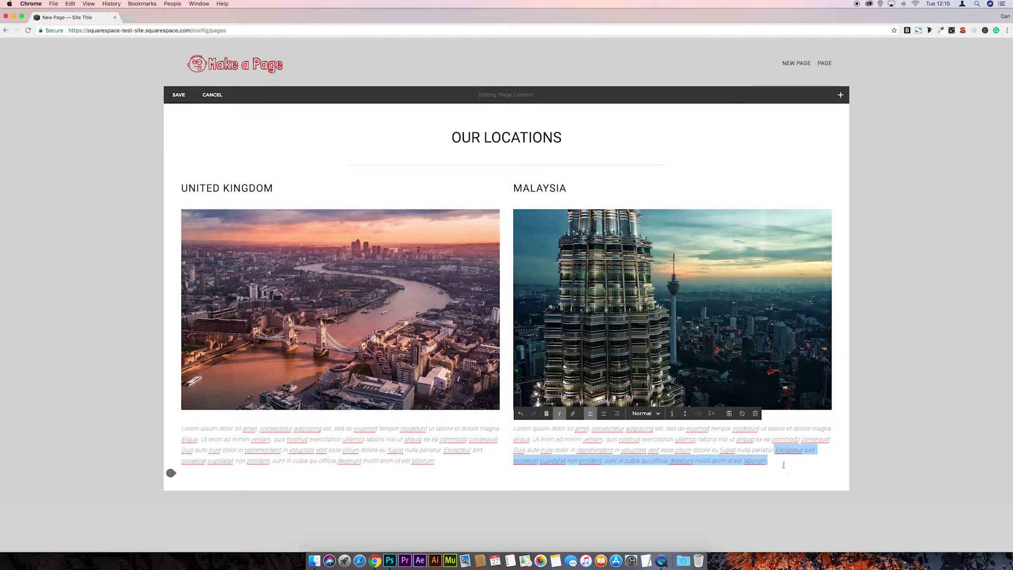
click(782, 463)
key(super+v)
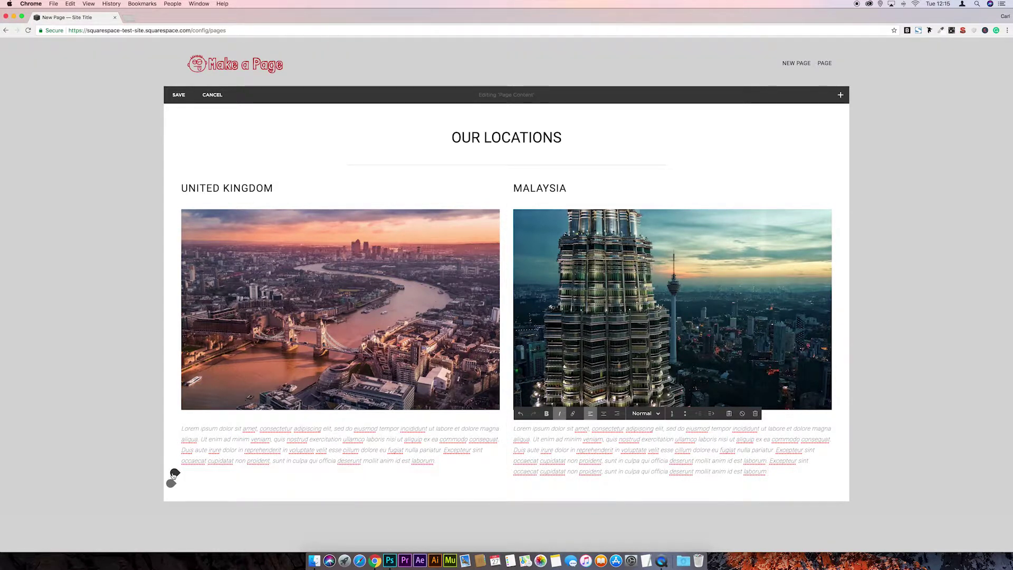
Add a Learn More button block below the United Kingdom text with size Small and alignment Left.
click(174, 475)
scroll(238, 407, down, 1)
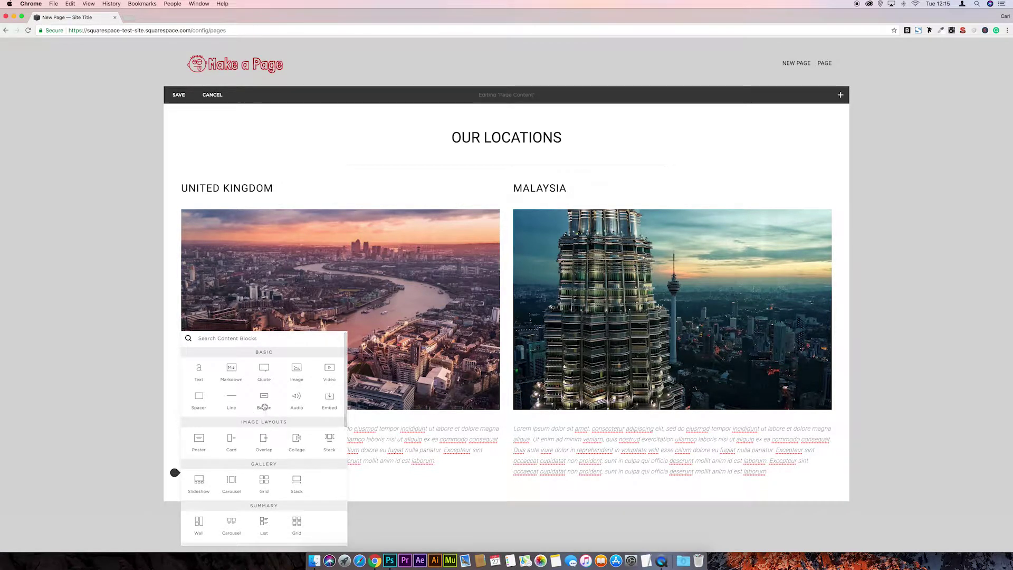
click(264, 407)
click(559, 439)
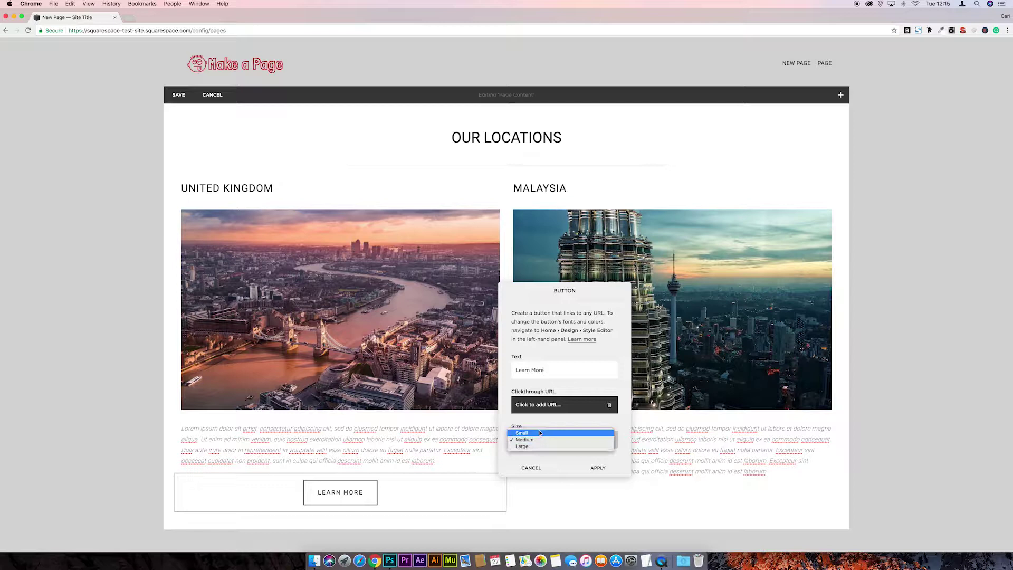
click(543, 428)
scroll(591, 452, down, 2)
click(582, 441)
click(582, 441)
click(583, 441)
click(582, 433)
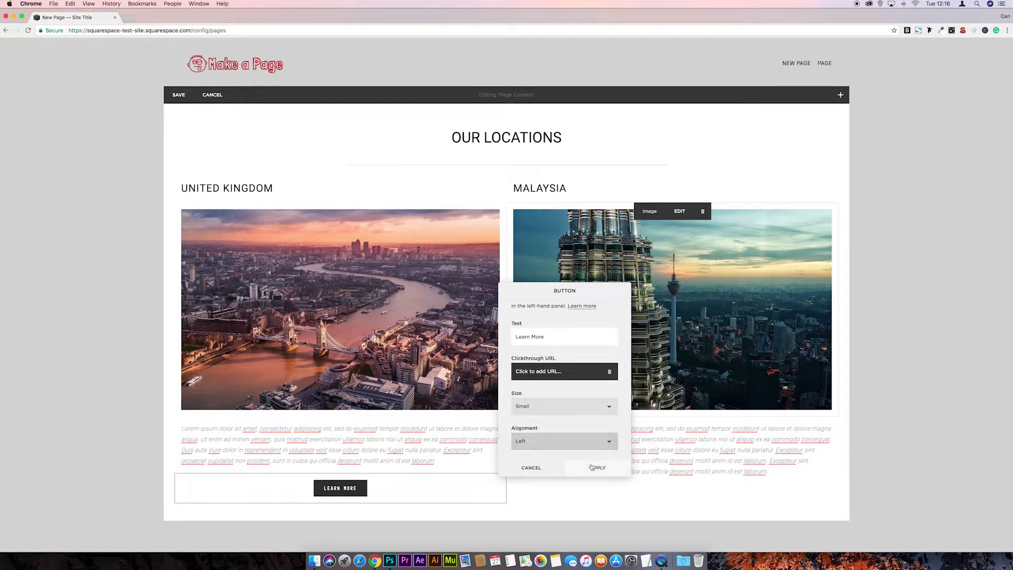
click(598, 467)
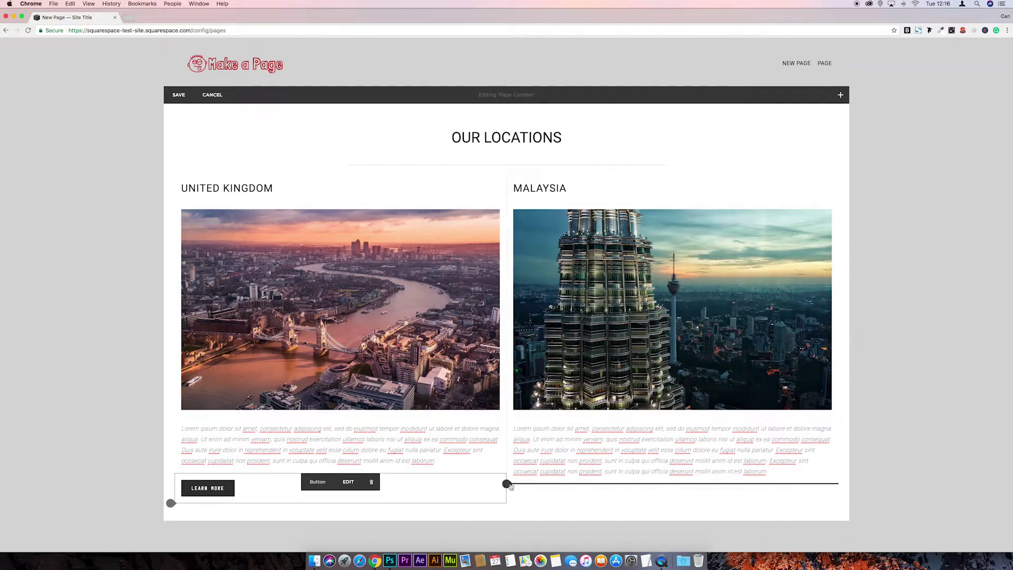
Add a Learn More button block below the Malaysia text with size Small and alignment Left.
click(507, 483)
click(595, 403)
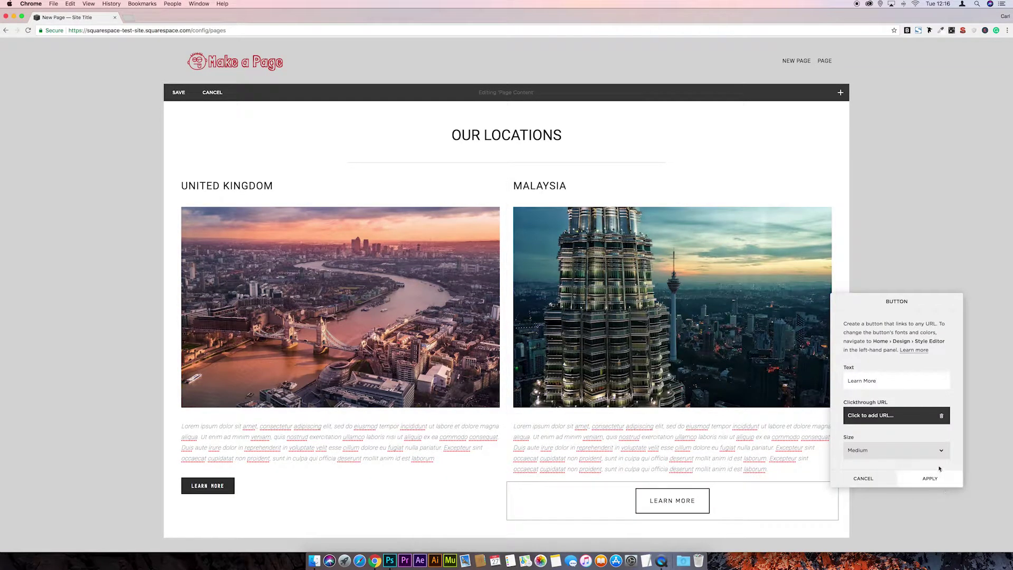
click(929, 450)
click(912, 444)
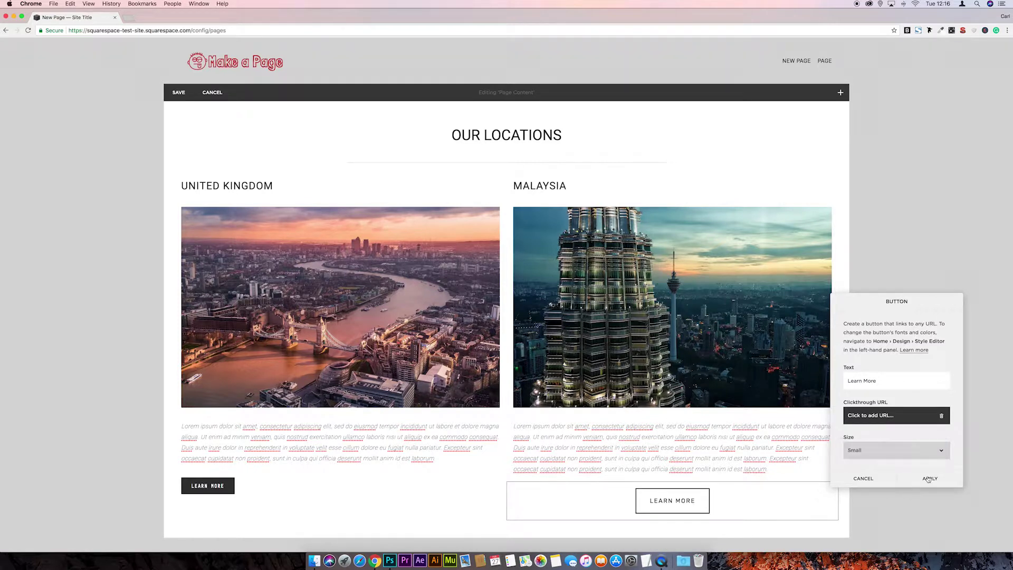
click(866, 471)
click(867, 463)
click(924, 496)
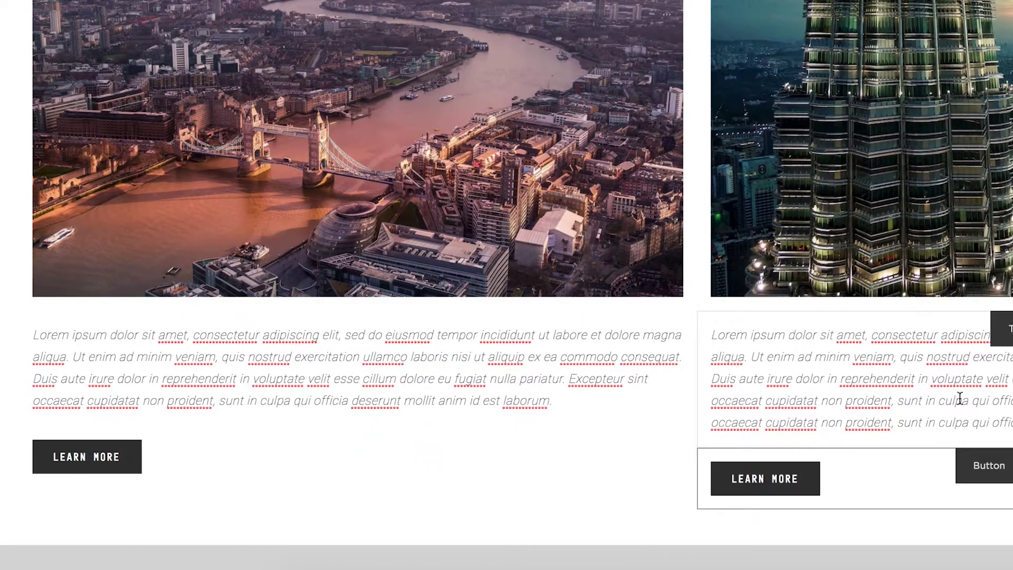
Remove the Learn More button block below the United Kingdom text.
mouse_move(101, 455)
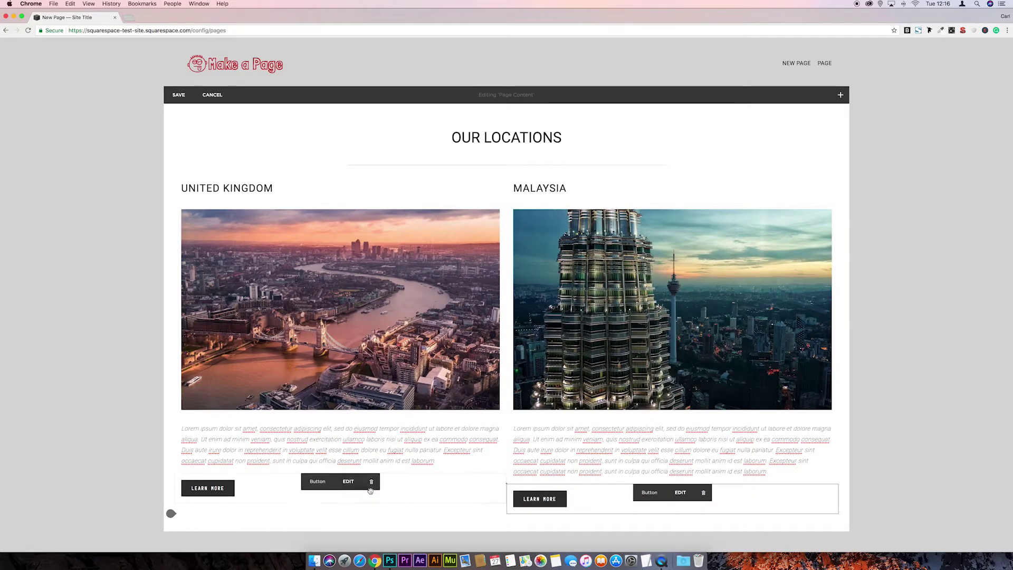
click(371, 486)
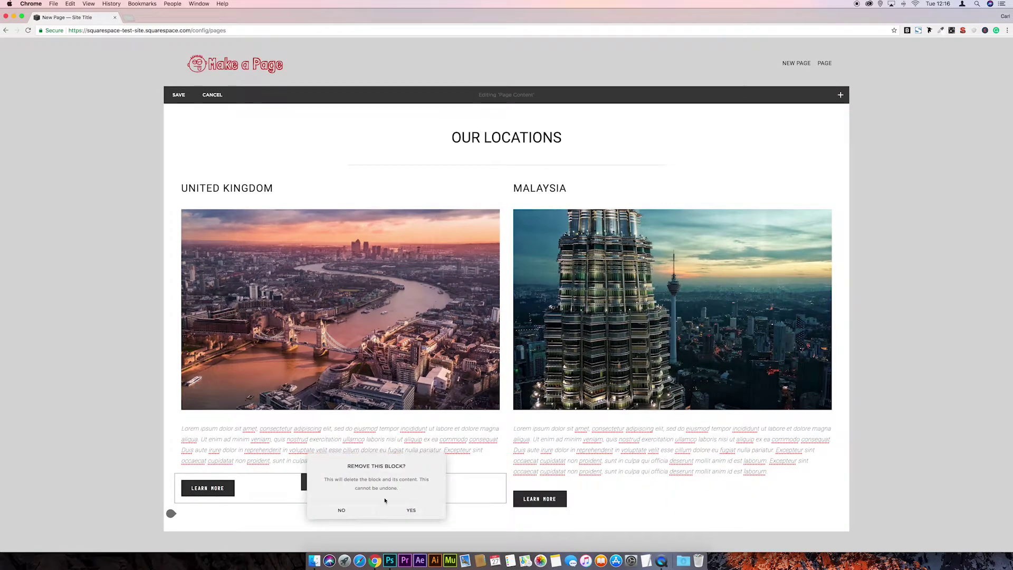
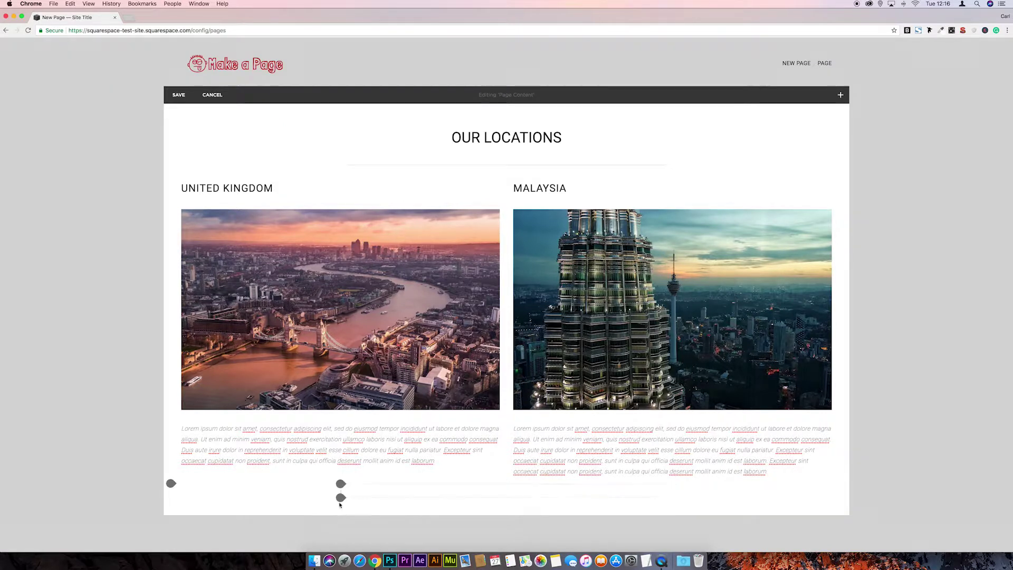
Insert a Learn More button block beneath both text columns, with size Small and alignment Left.
click(341, 498)
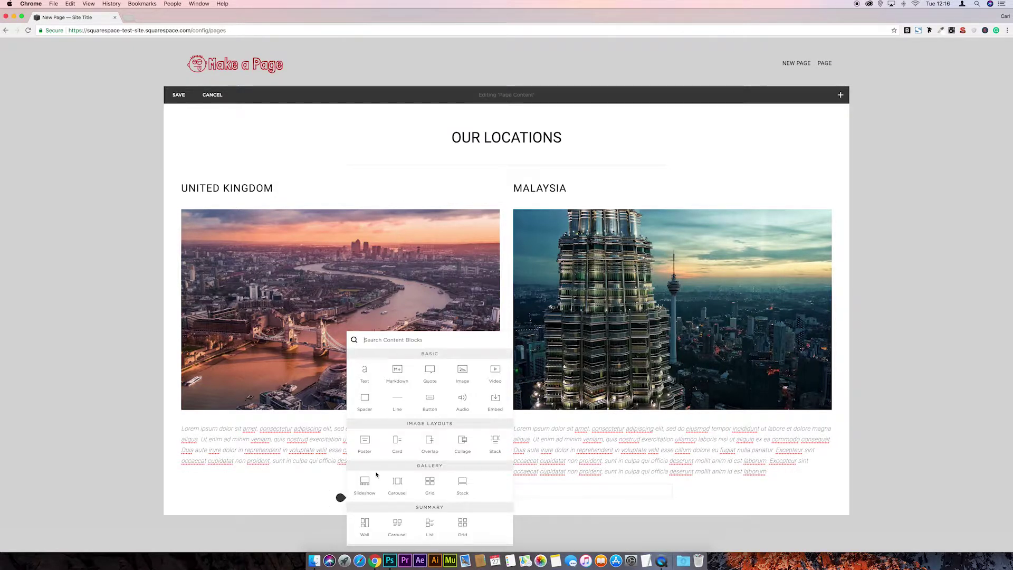
scroll(376, 475, down, 2)
click(419, 494)
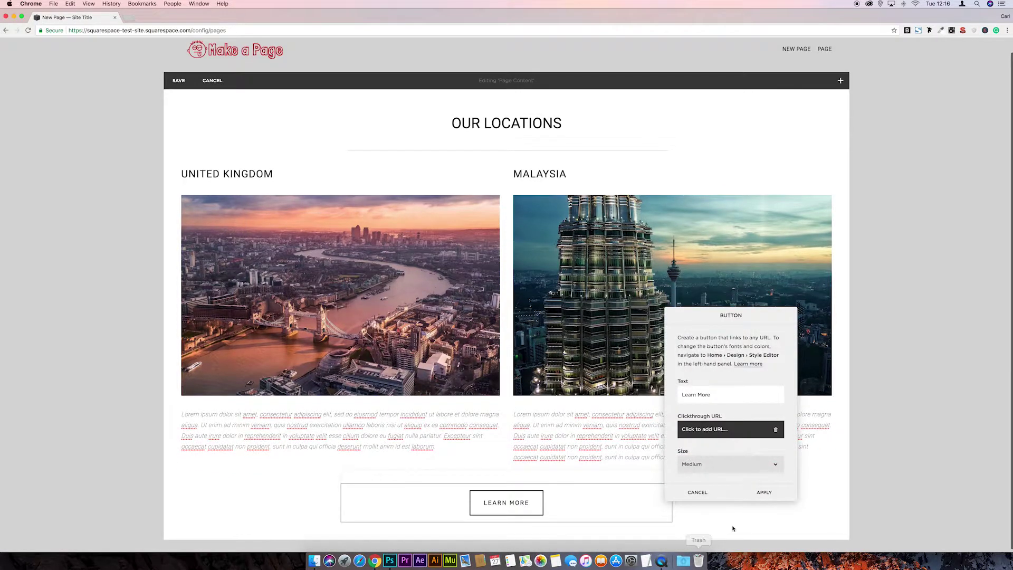
click(720, 464)
click(720, 457)
scroll(722, 432, down, 1)
click(715, 466)
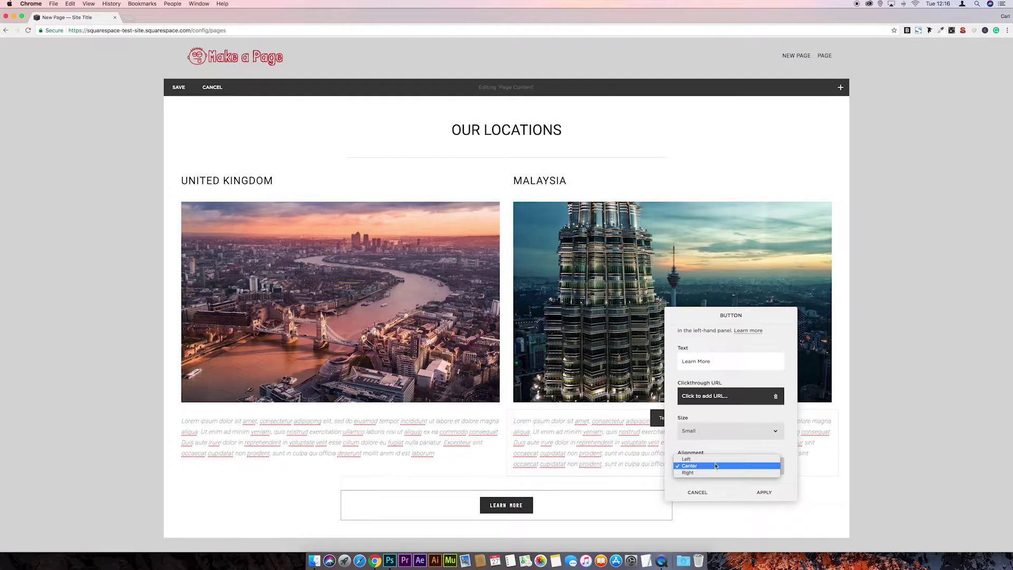
click(715, 458)
click(763, 492)
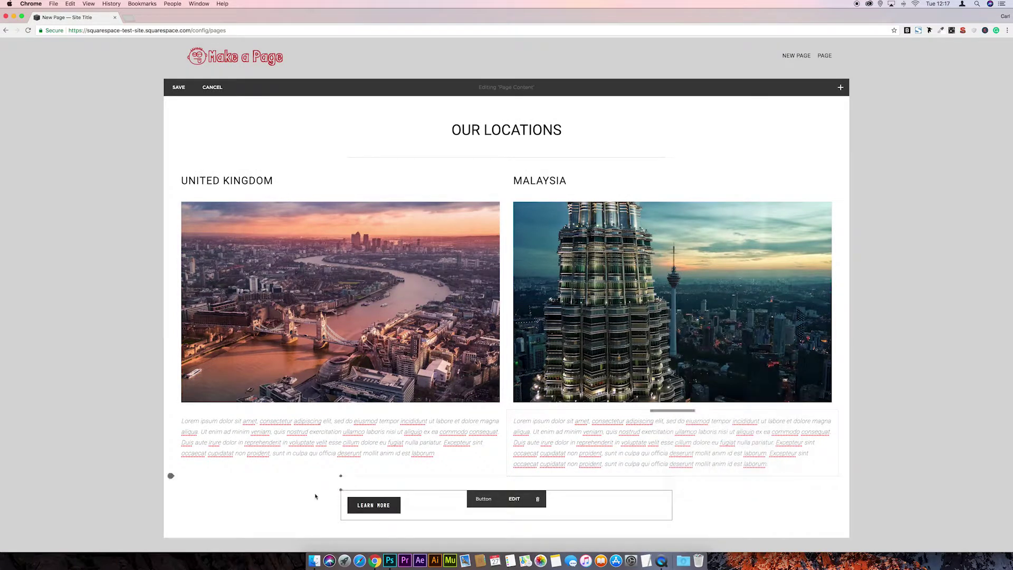
Insert a second Learn More button, size Small and alignment Left, and arrange the two buttons side by side under their country columns.
click(340, 520)
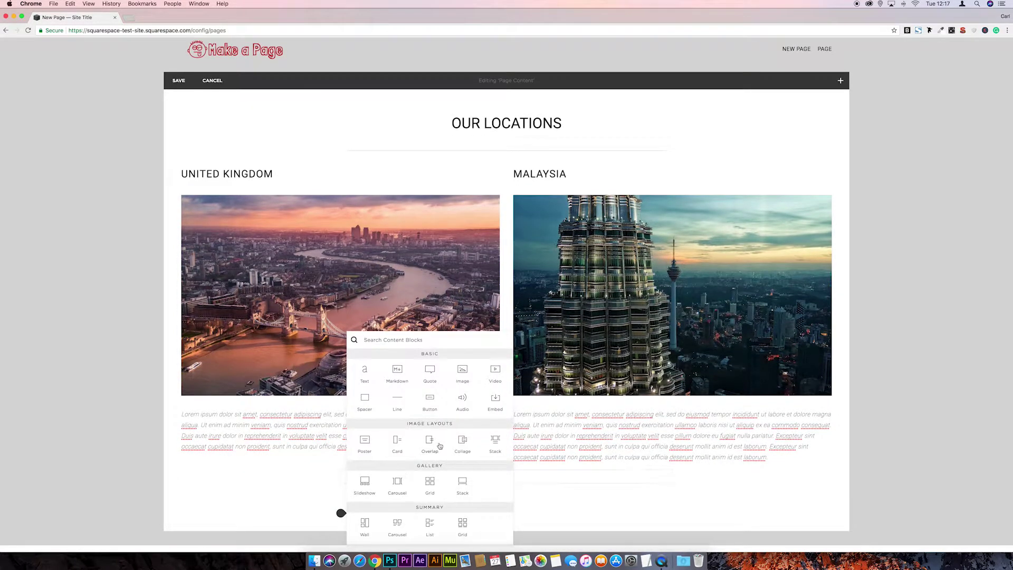
click(432, 406)
click(737, 491)
click(737, 488)
scroll(733, 474, down, 1)
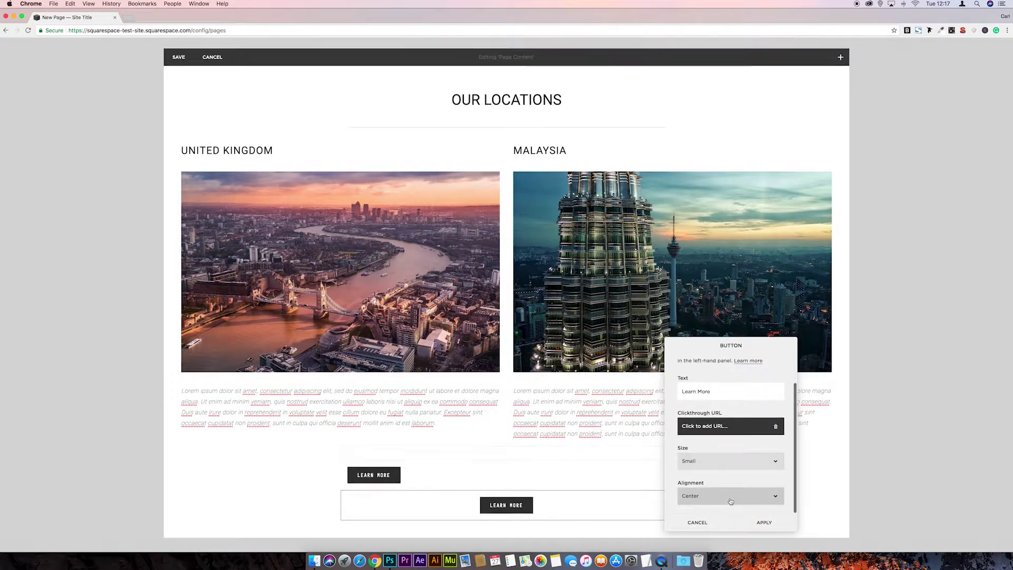
click(731, 496)
click(730, 490)
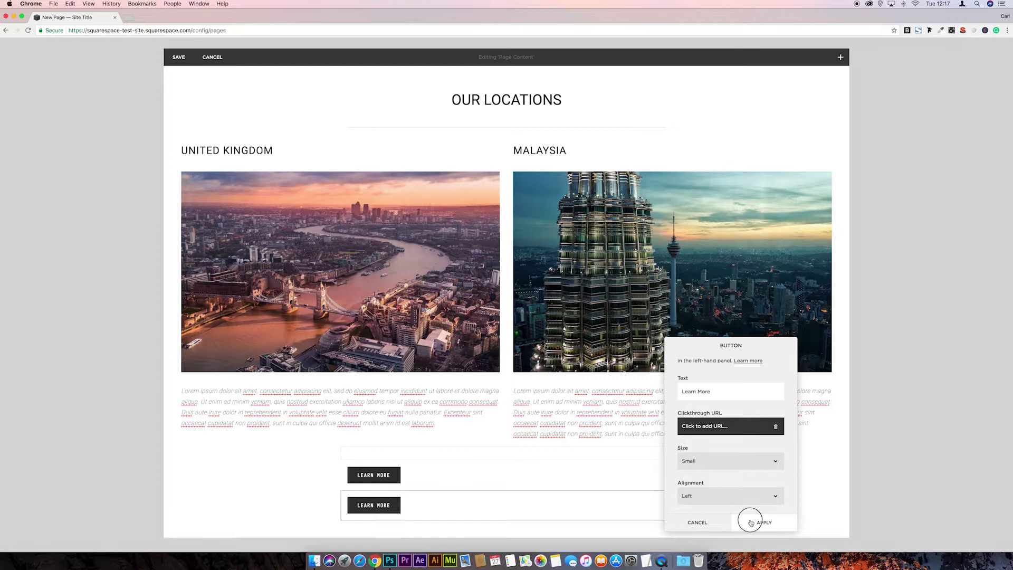
click(752, 523)
drag(425, 501, 377, 482)
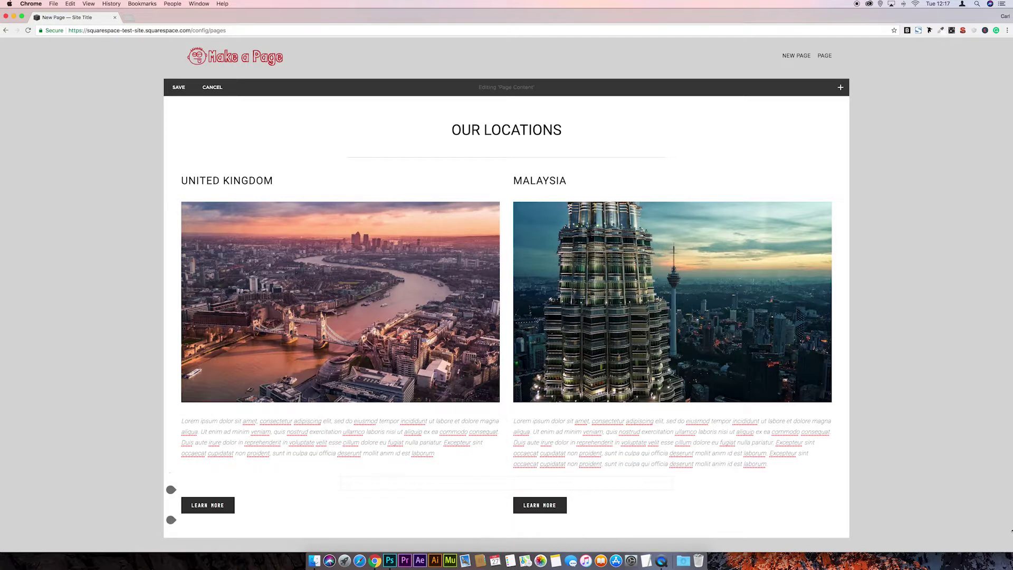
Narrow the browser window to check how the two-column layout adapts, and restore the window to full size.
drag(1010, 550, 598, 513)
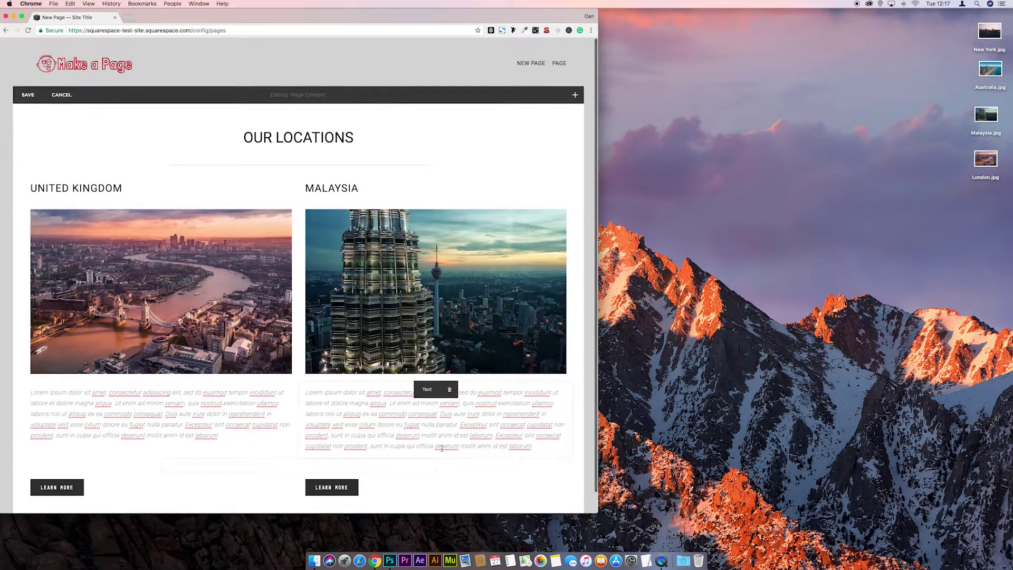
double_click(599, 513)
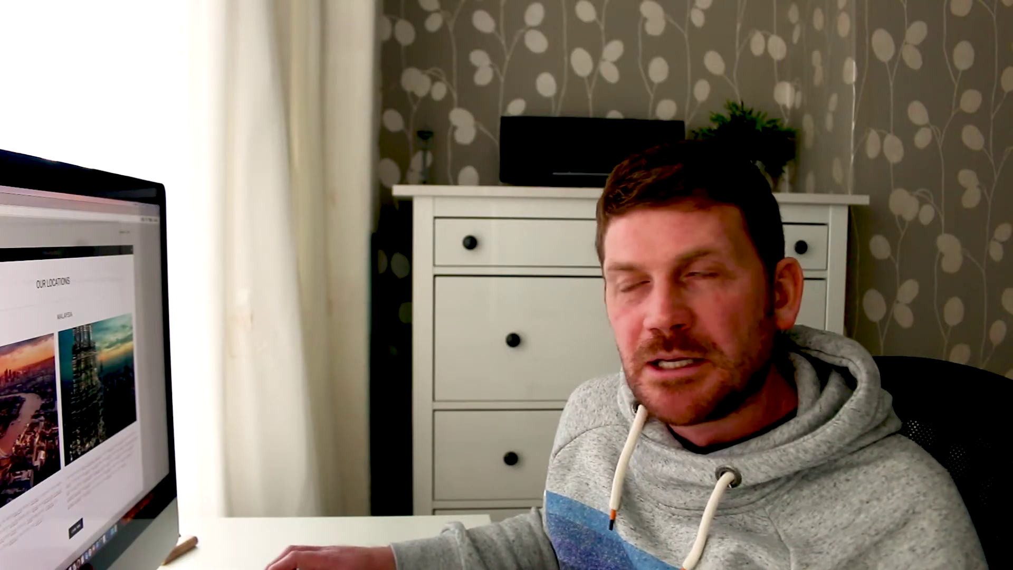
Reveal the page's block IDs with the Squarespace Collection/Block Identifier and copy the ID of the spacer above the Learn More buttons.
scroll(79, 369, down, 1)
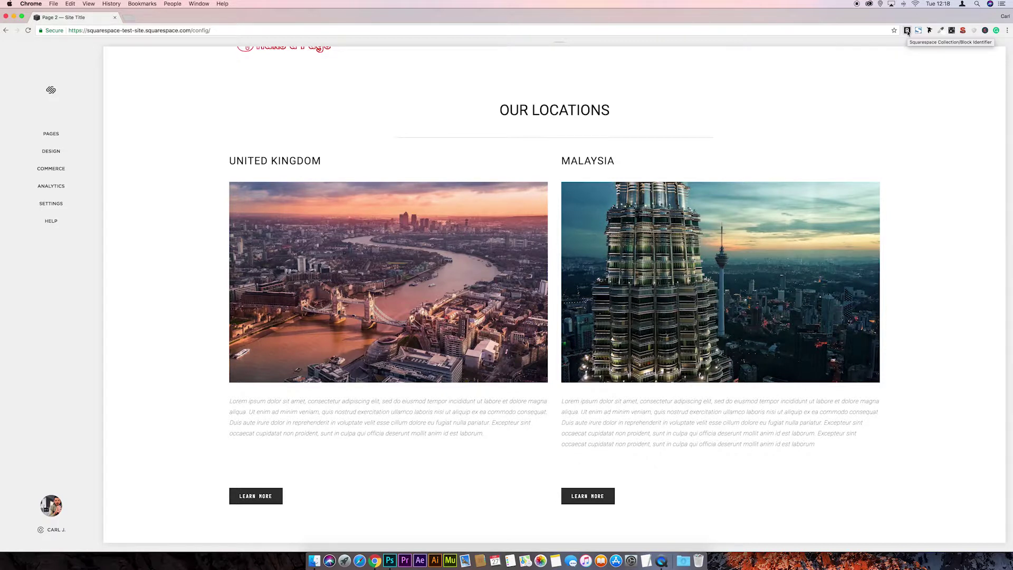
click(907, 30)
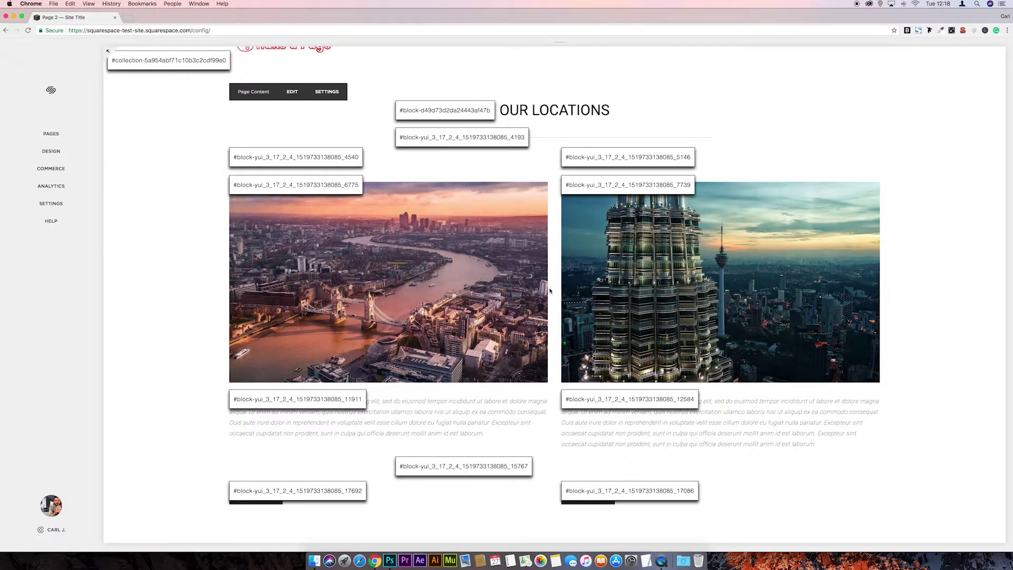
click(907, 30)
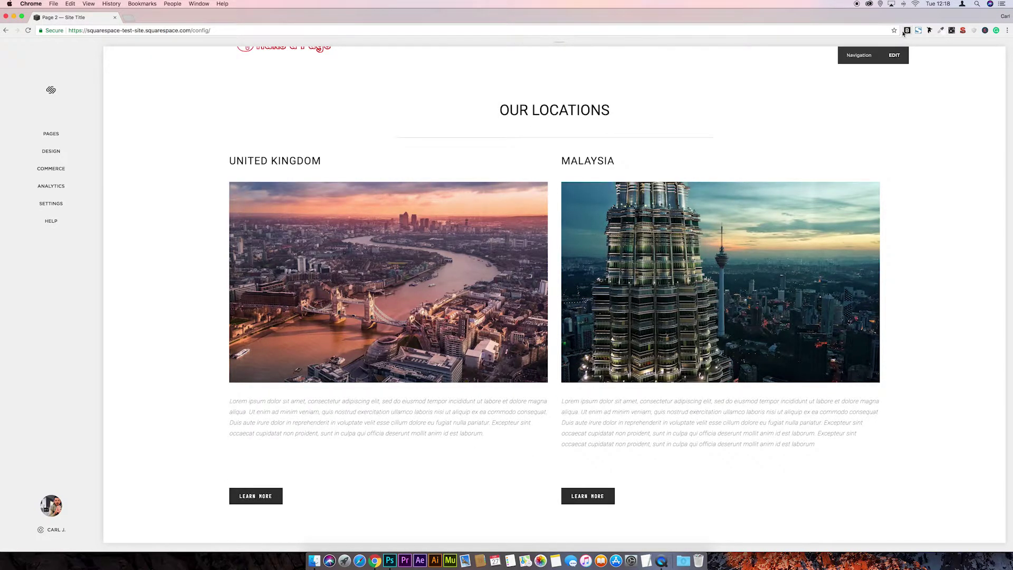
click(72, 155)
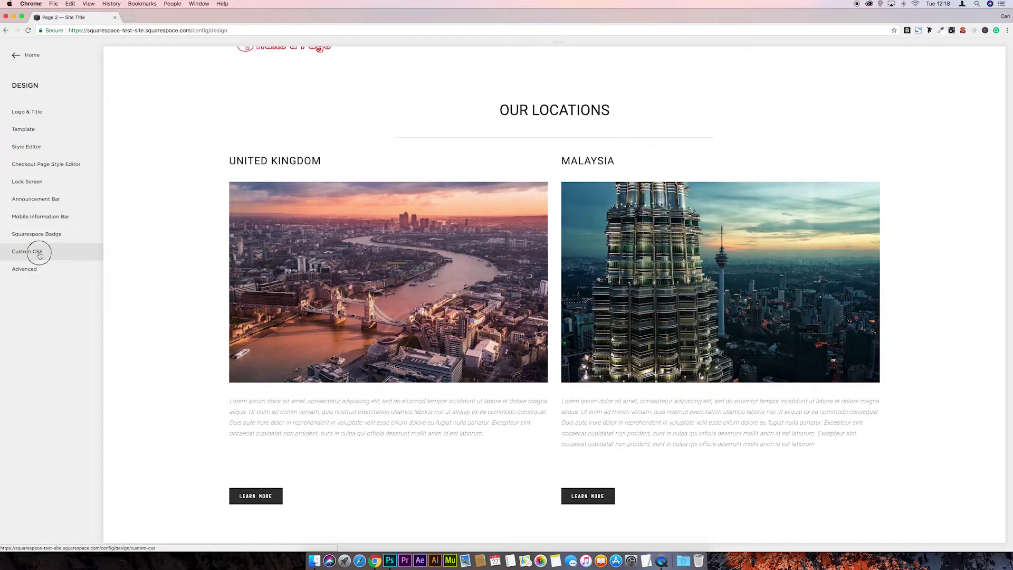
click(40, 256)
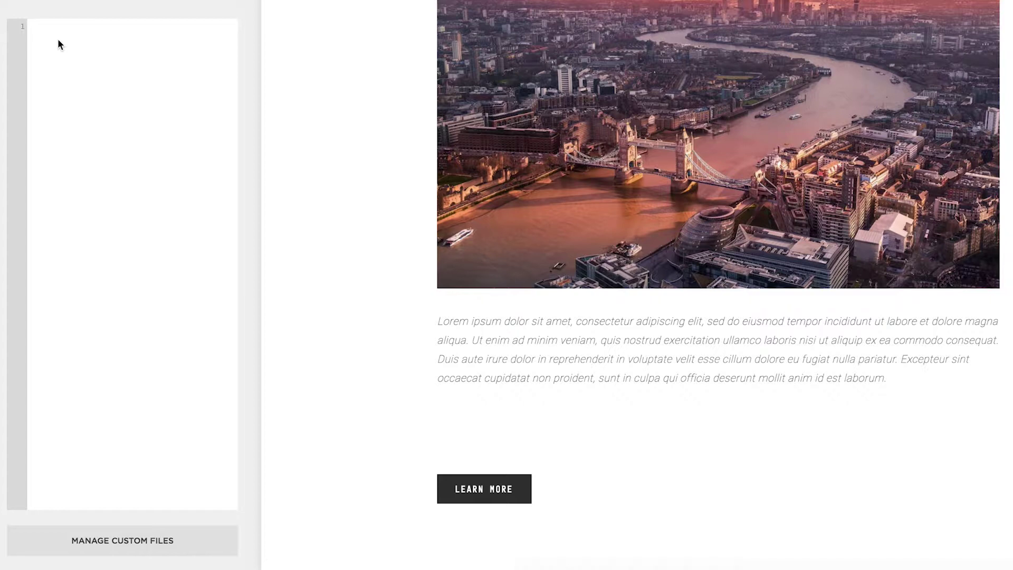
key(ctrl+v)
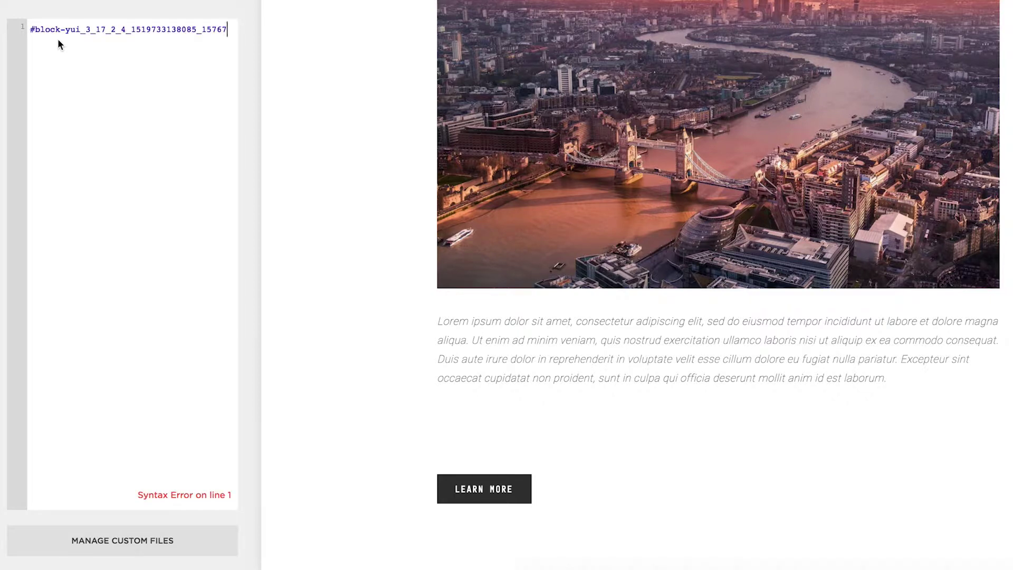
text({   )
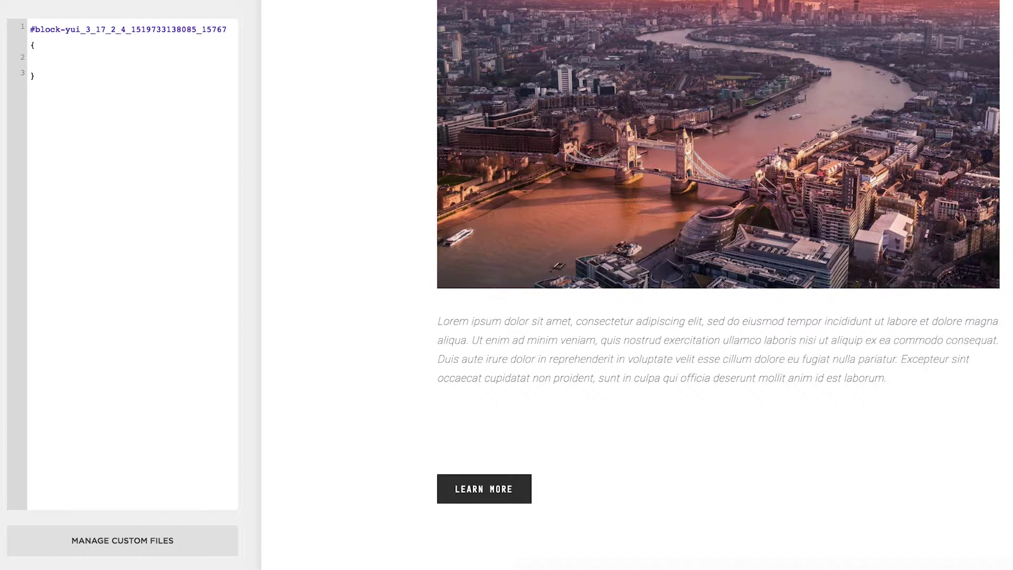
text(padd)
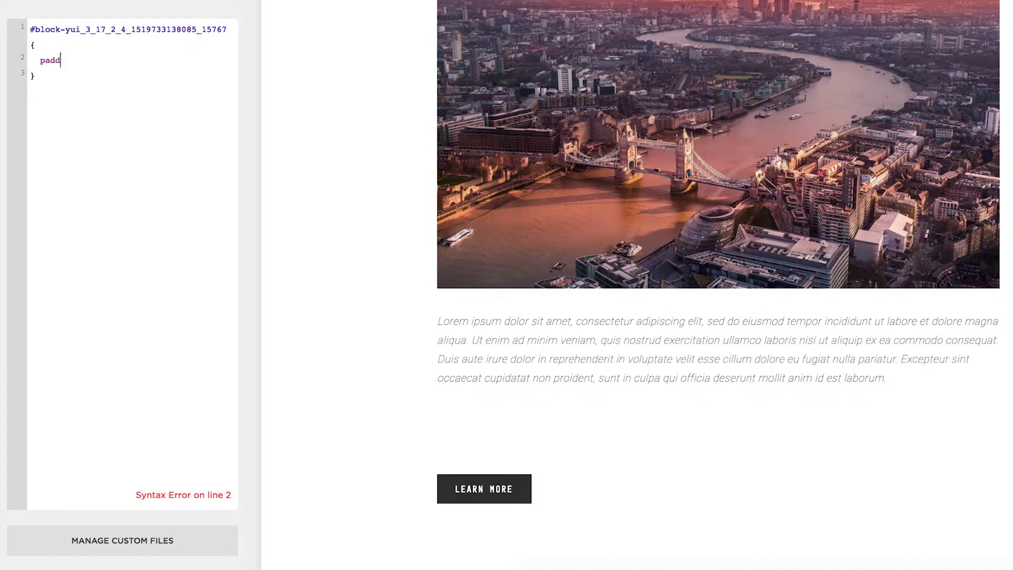
text(ing: 1px)
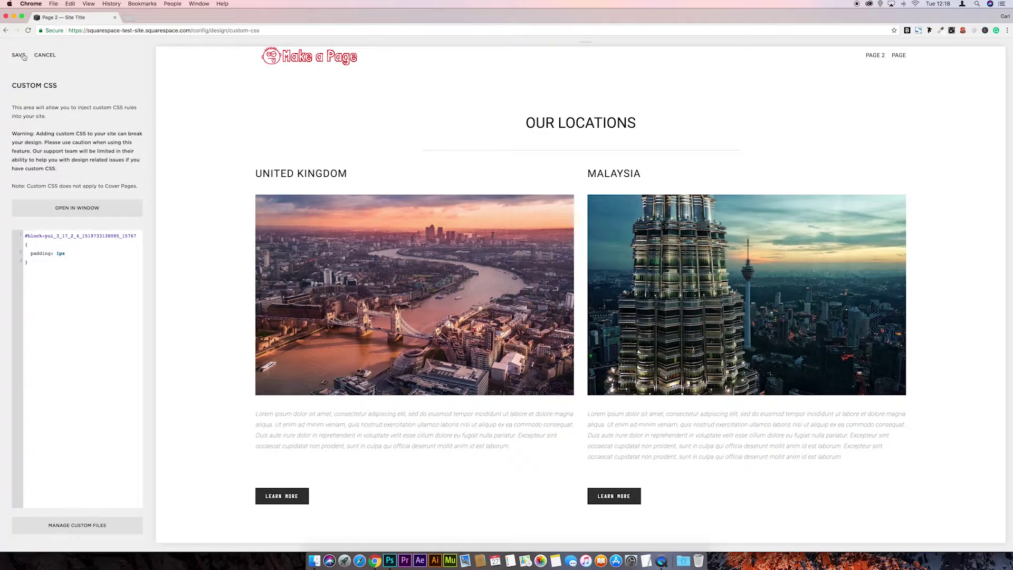
click(23, 56)
click(22, 56)
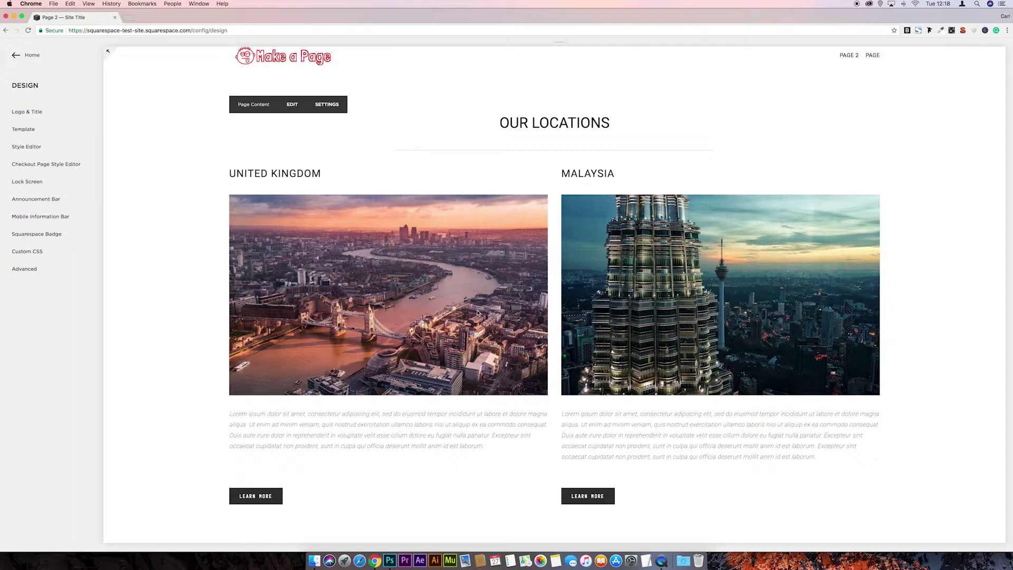
Open the Our Locations page content for editing and insert a spacer block beneath the first row of Learn More buttons.
key(Escape)
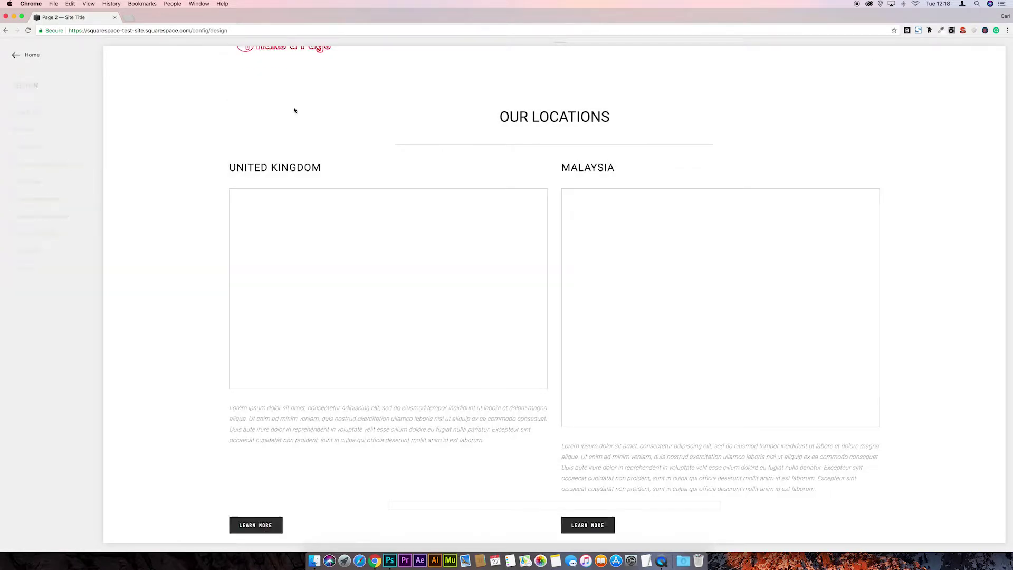
click(352, 169)
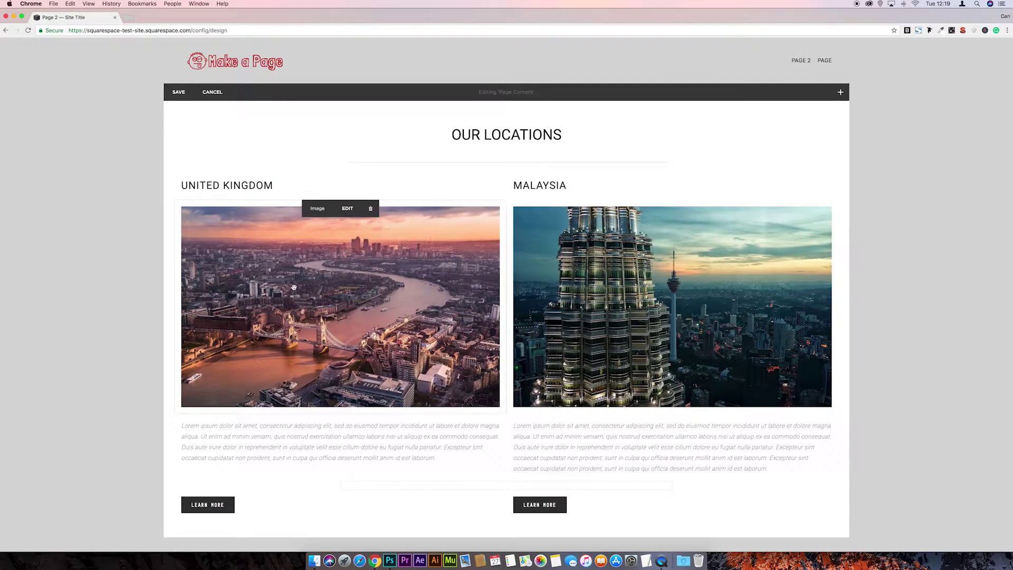
click(170, 521)
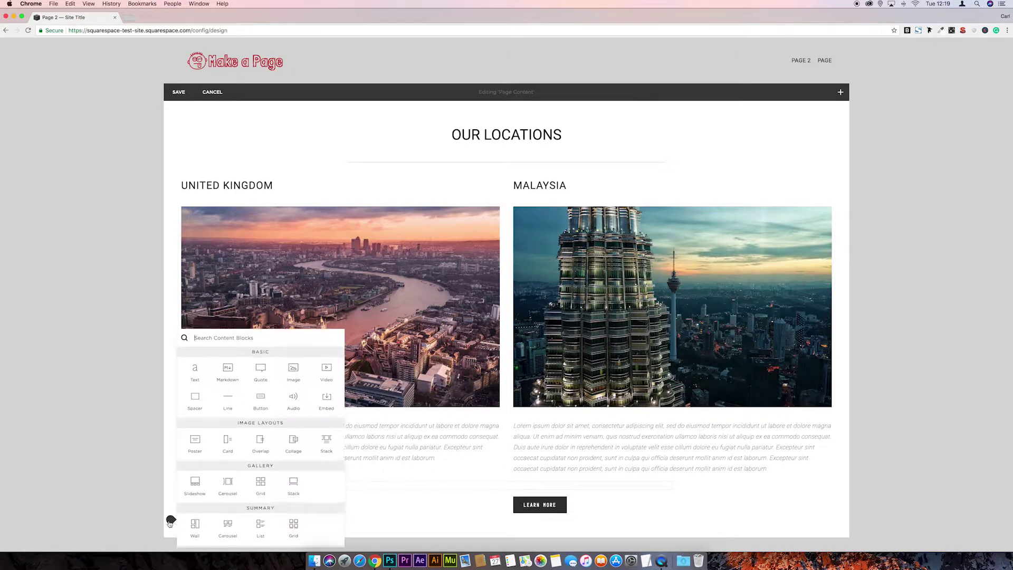
click(196, 396)
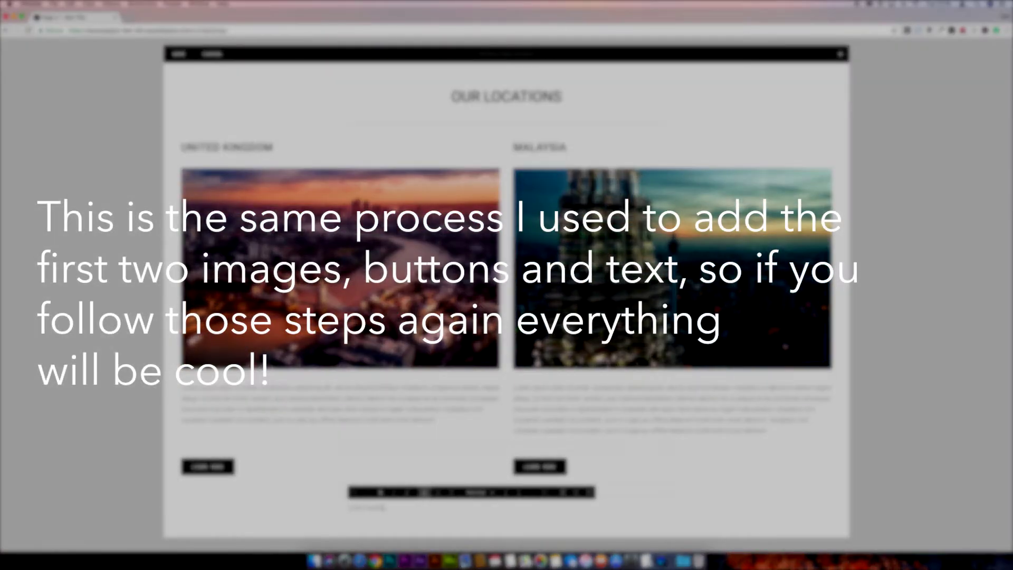
Add Australia and United States columns with headings, images, text, a spacer and Learn More buttons, and save the page.
scroll(506, 295, down, 1)
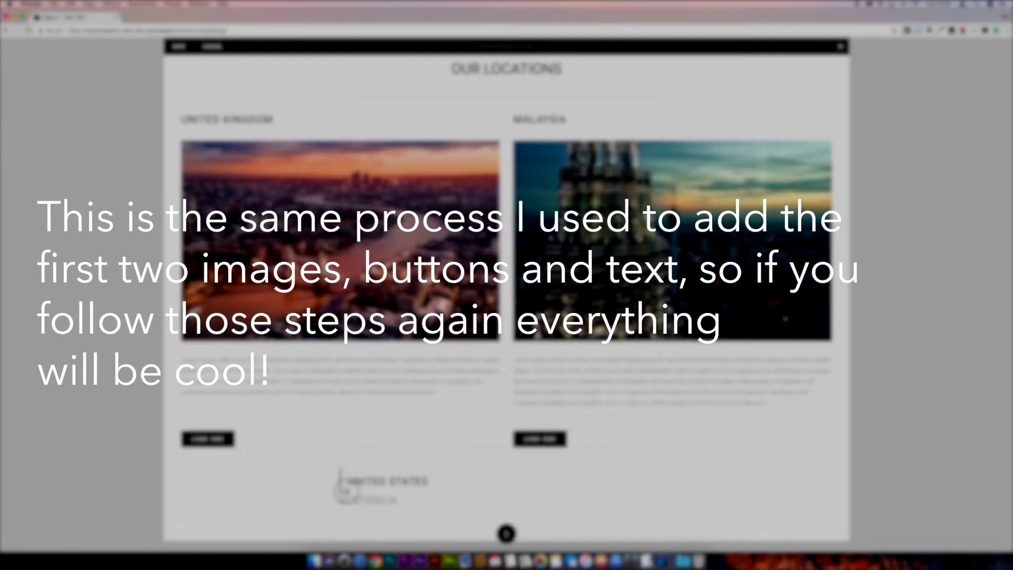
scroll(506, 316, down, 5)
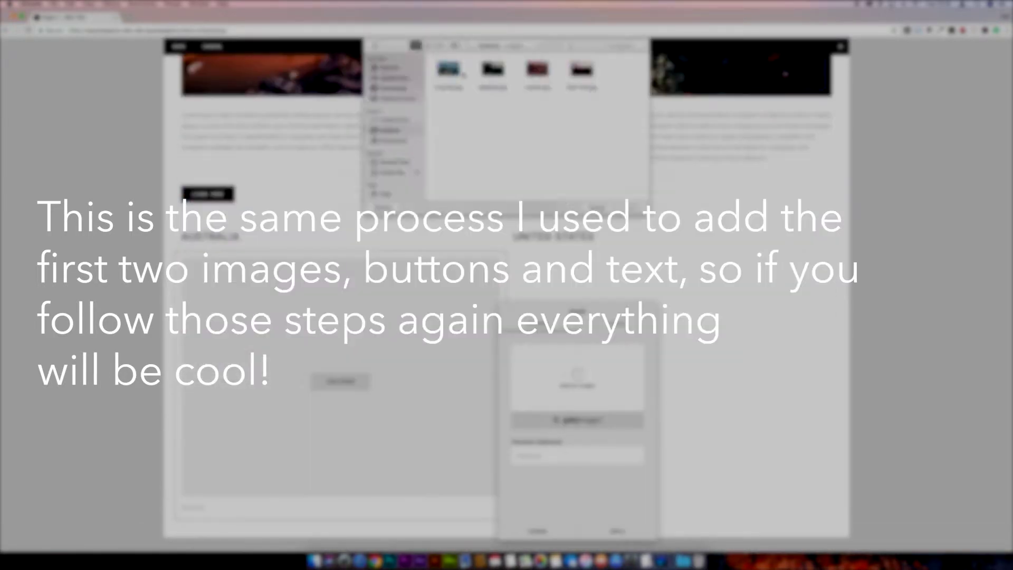
scroll(506, 296, up, 2)
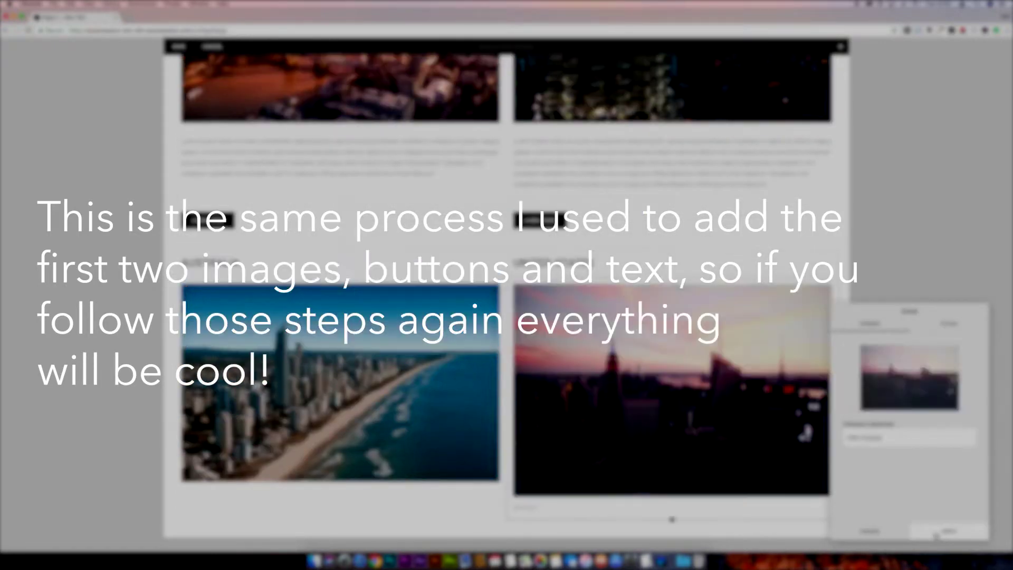
scroll(506, 316, up, 3)
scroll(439, 515, down, 5)
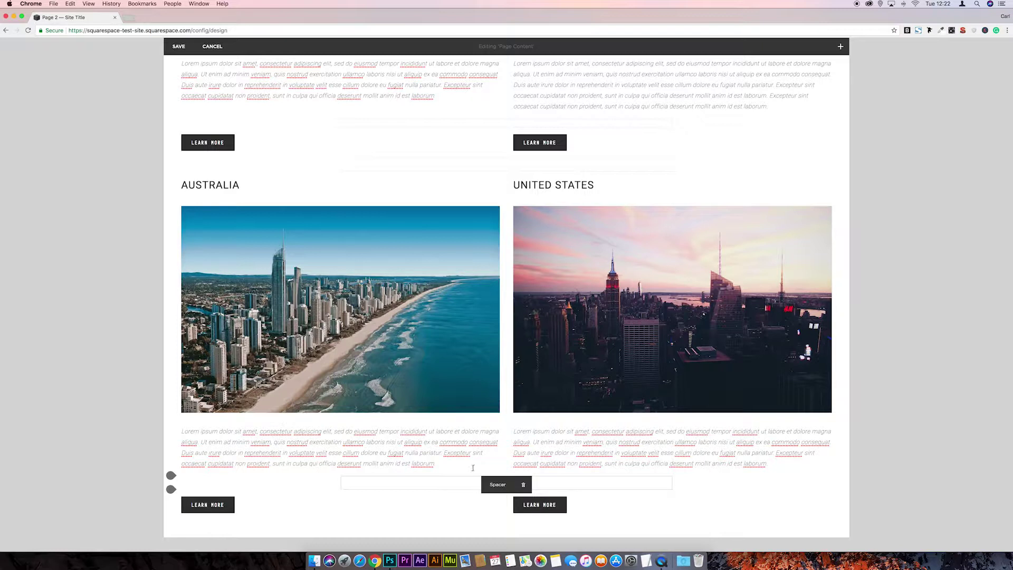
click(175, 47)
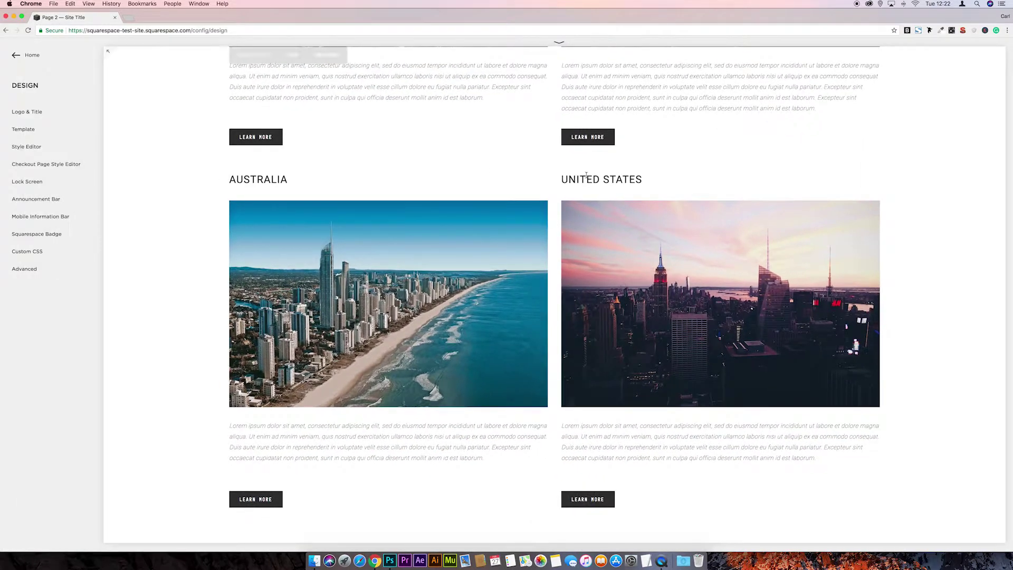
Reveal the block IDs again and copy the ID of the spacer above the Australia and United States buttons.
click(907, 31)
click(463, 481)
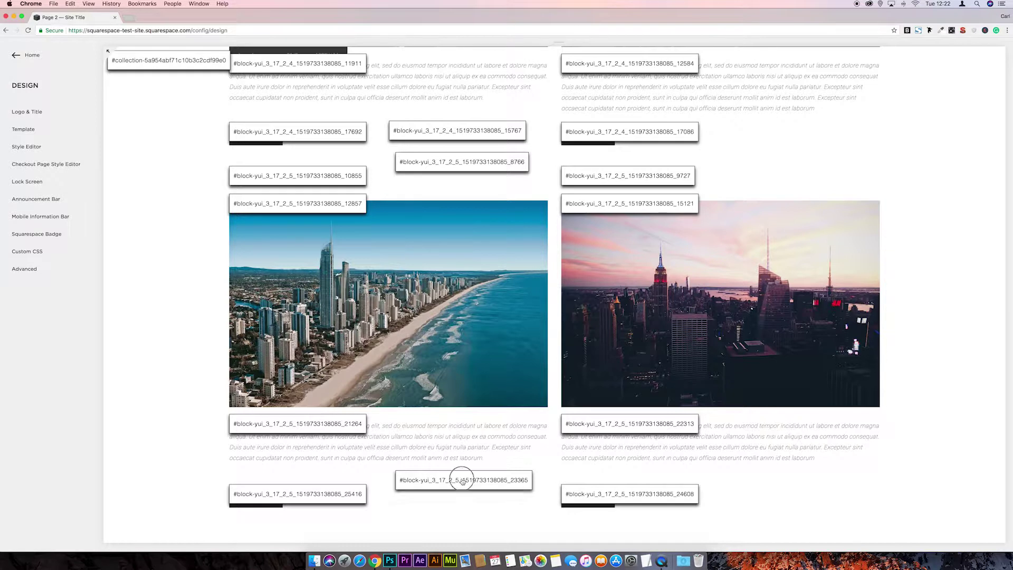
click(907, 31)
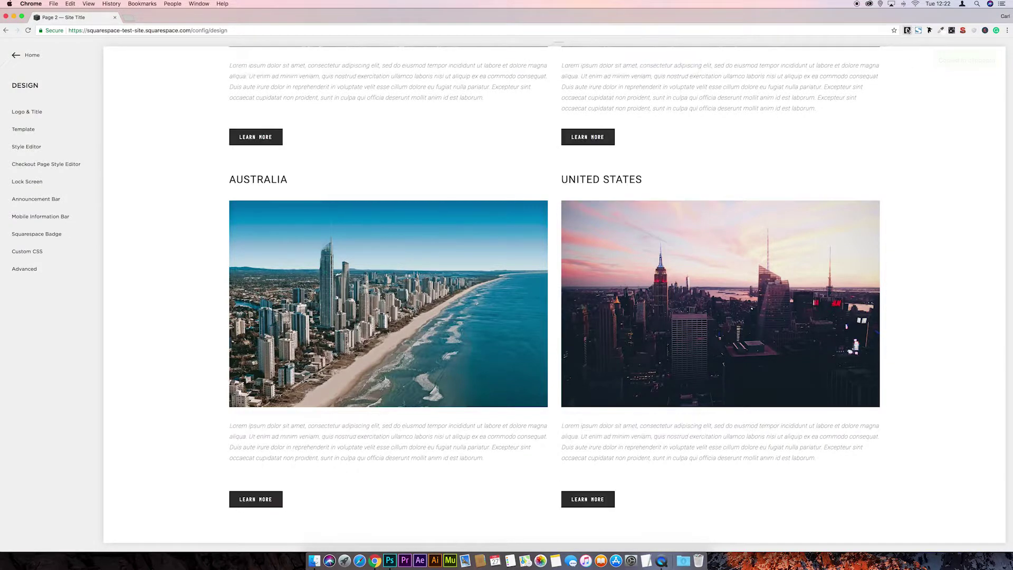
click(26, 252)
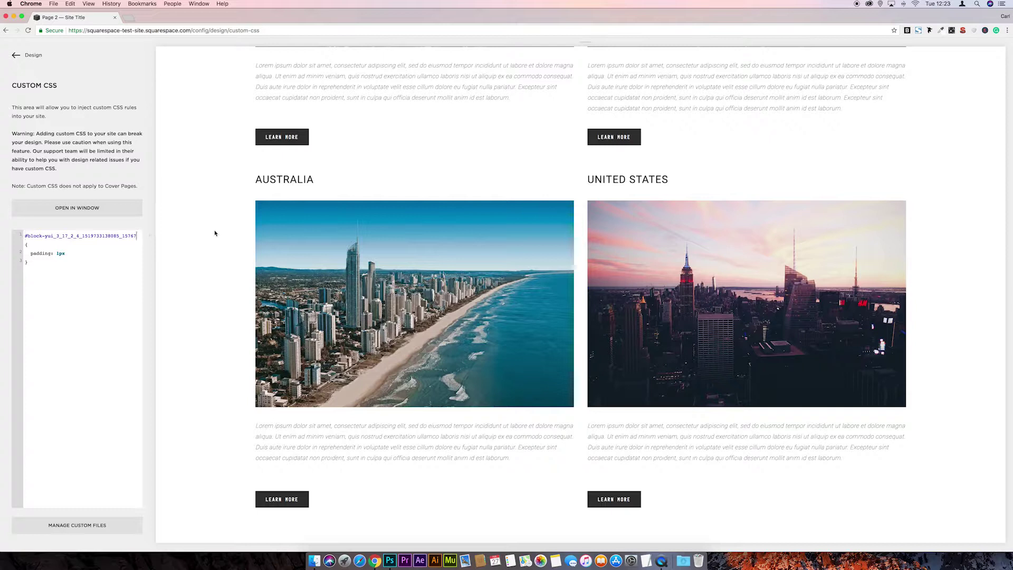
text(,)
key(Return)
key(super+v)
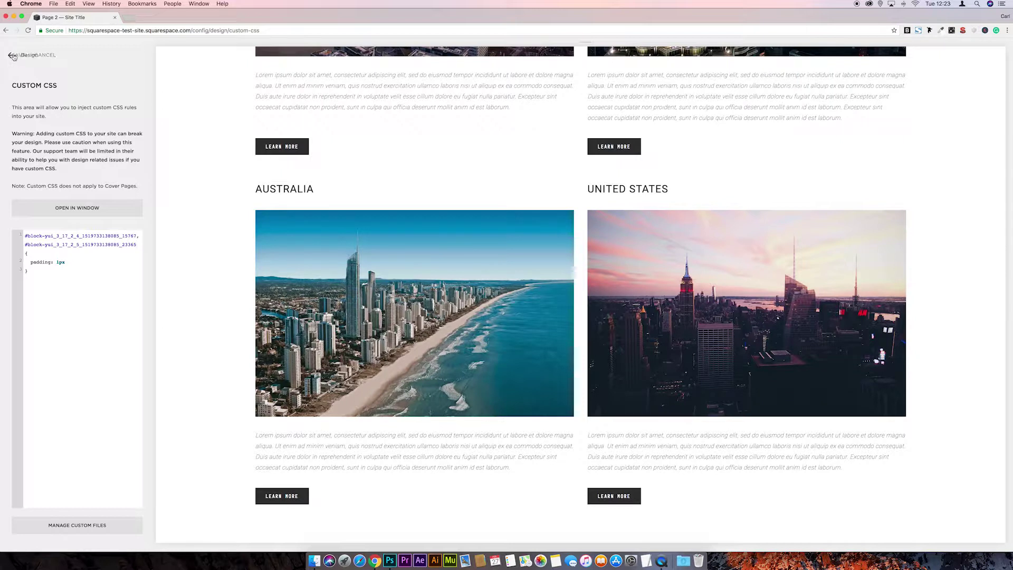
click(21, 59)
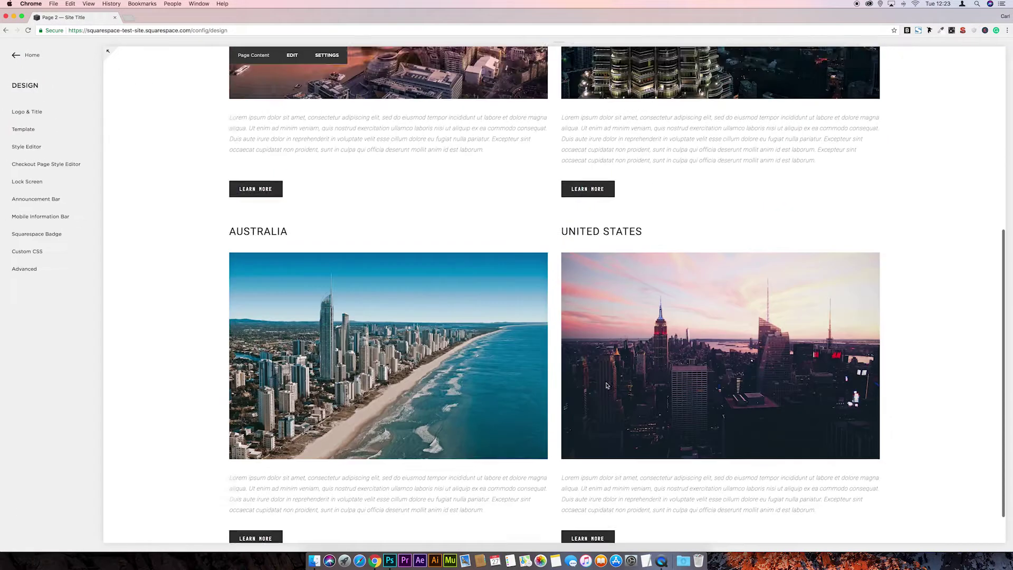
Review the whole page for the spacing between each country's text and its Learn More button.
scroll(534, 472, up, 10)
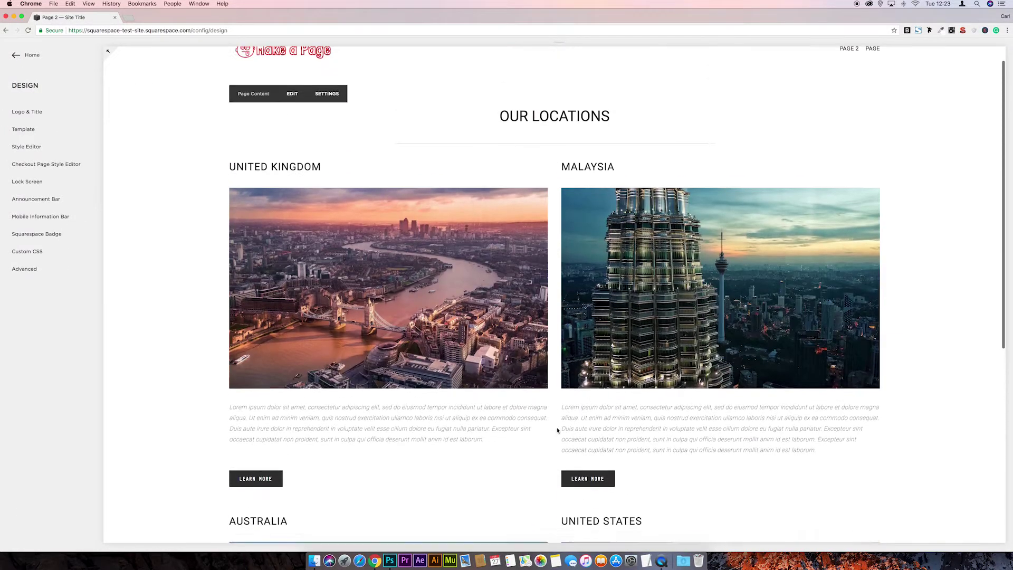
scroll(561, 413, down, 4)
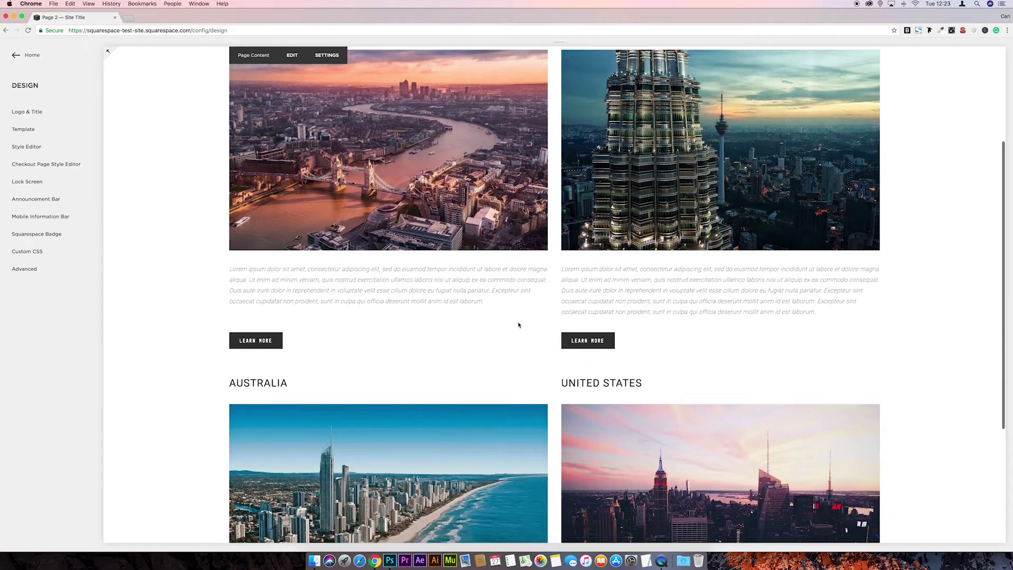
scroll(509, 287, up, 8)
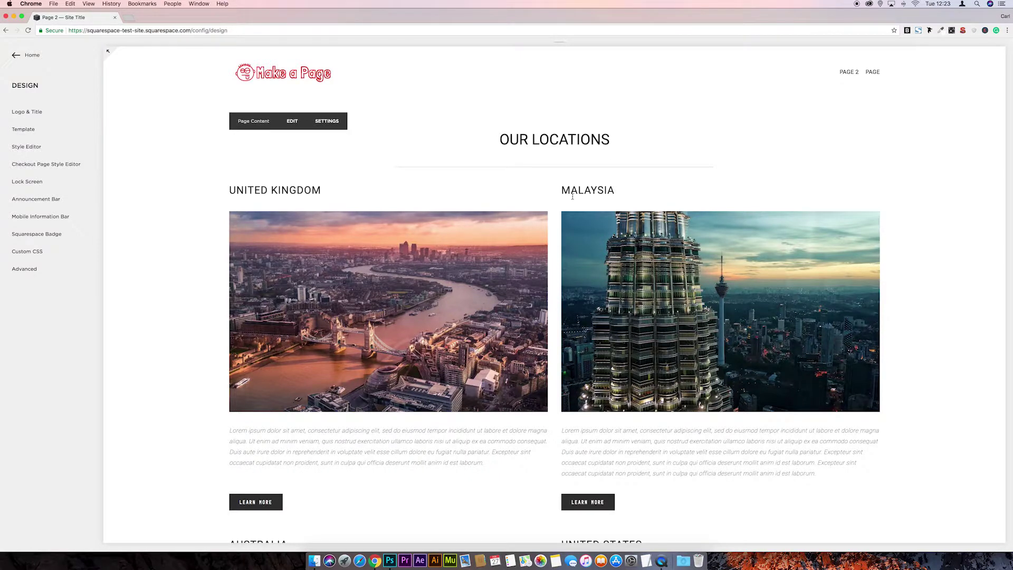
scroll(573, 202, down, 10)
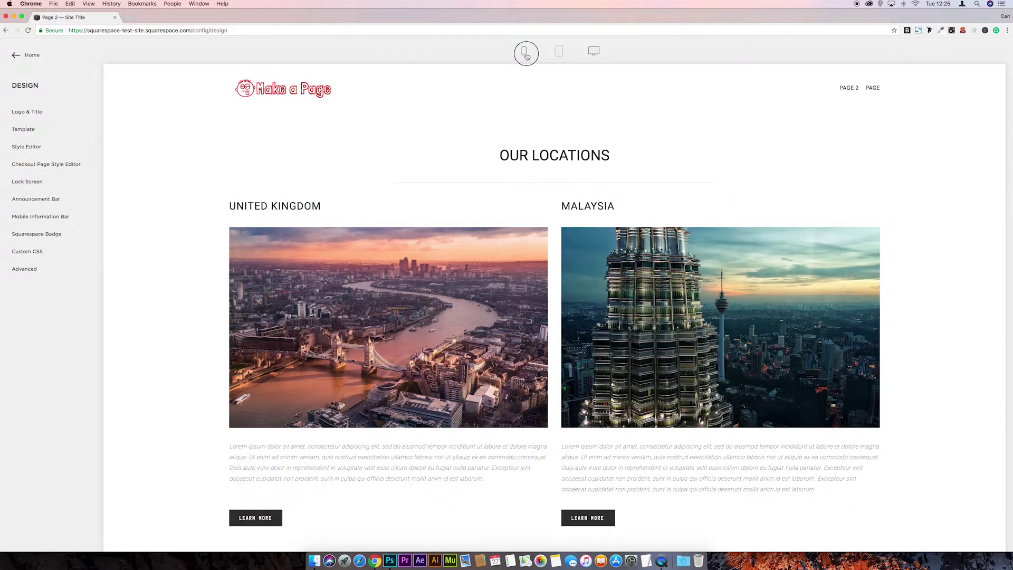
Preview the page in mobile view and examine where the Learn More buttons fall relative to each country's text.
click(524, 51)
scroll(563, 343, down, 5)
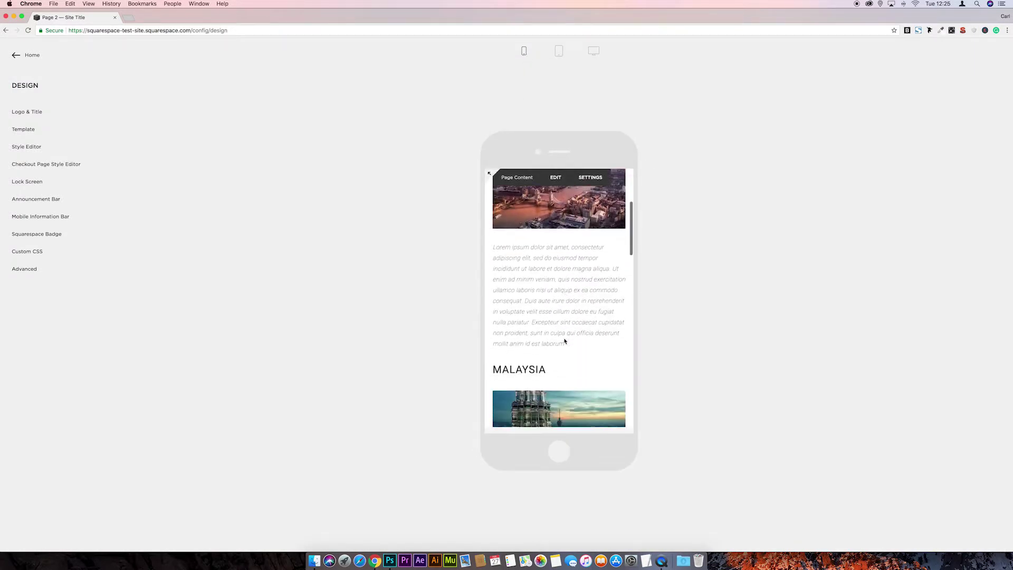
scroll(564, 341, down, 5)
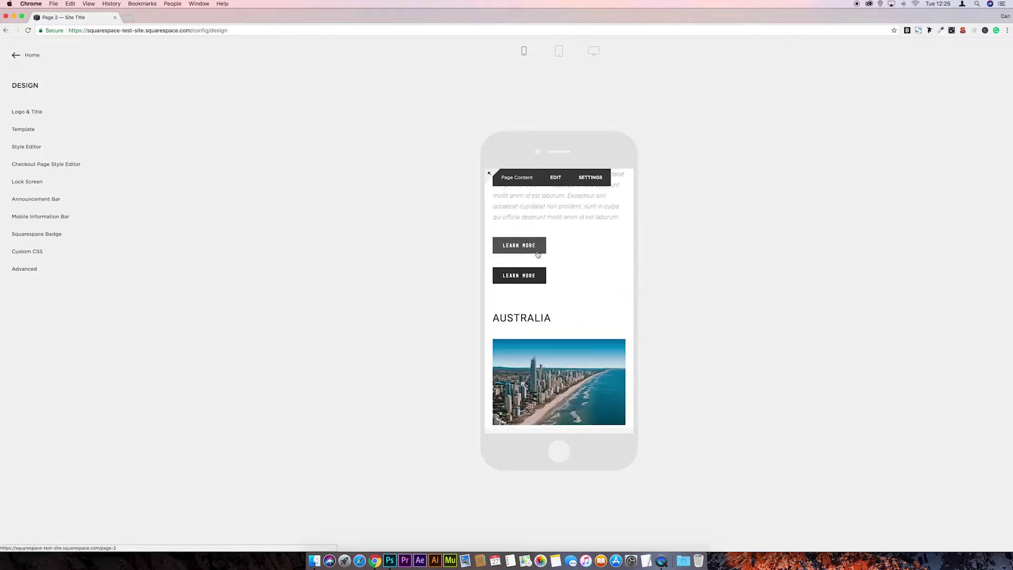
scroll(582, 244, up, 2)
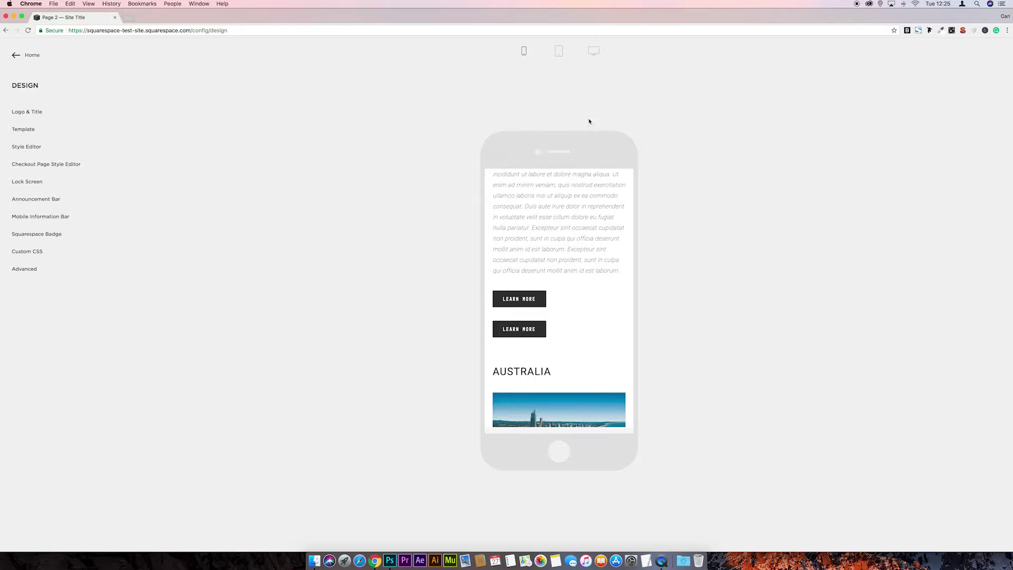
Return to the desktop view, edit the page and add a small, centered Learn More button directly below the United Kingdom text.
click(593, 52)
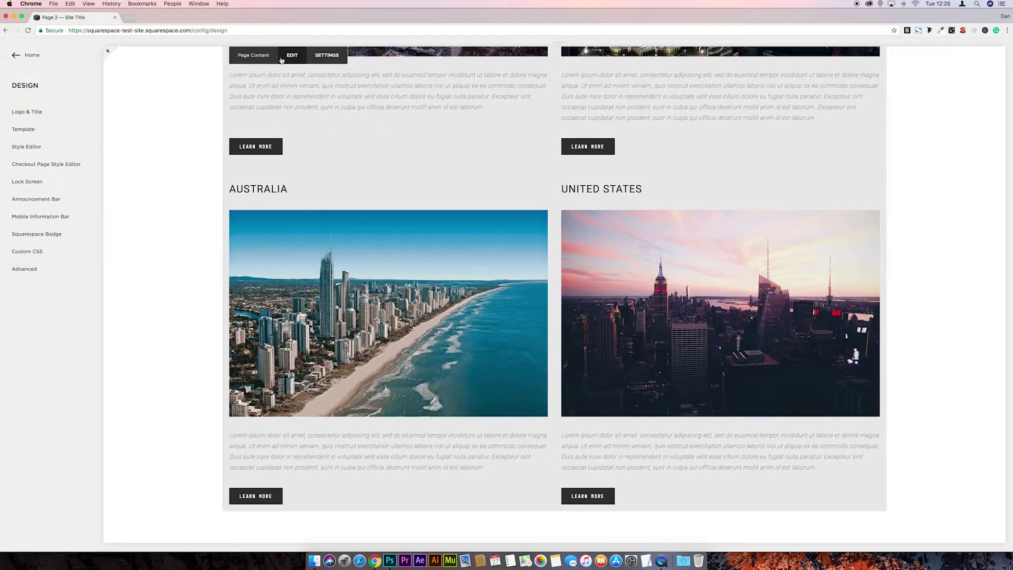
click(292, 55)
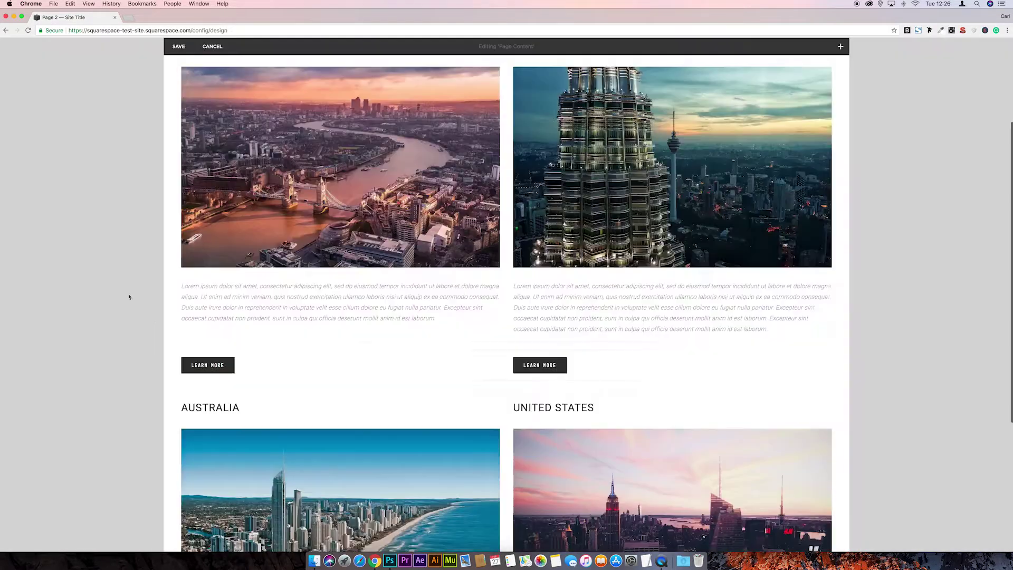
click(175, 330)
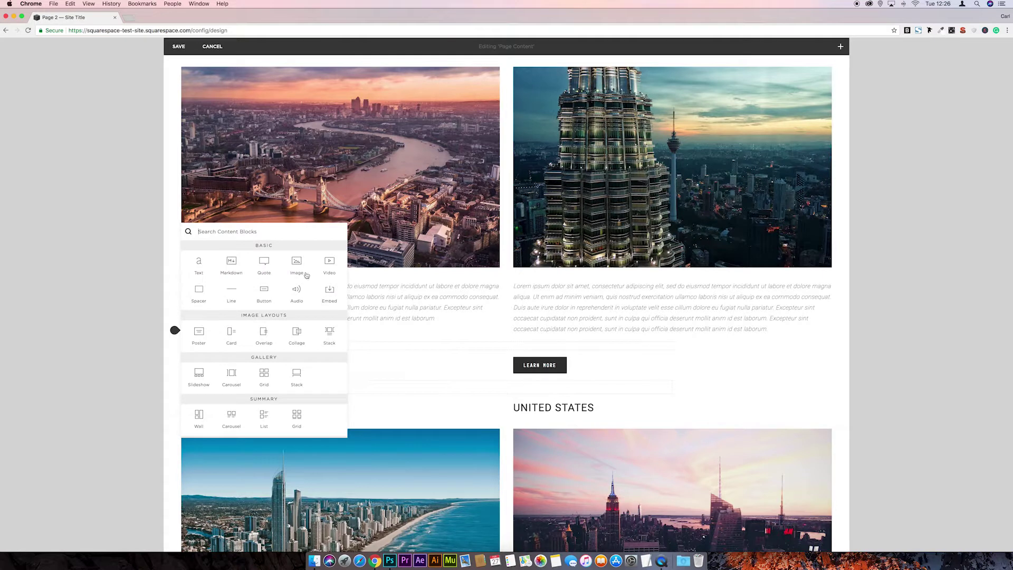
click(265, 294)
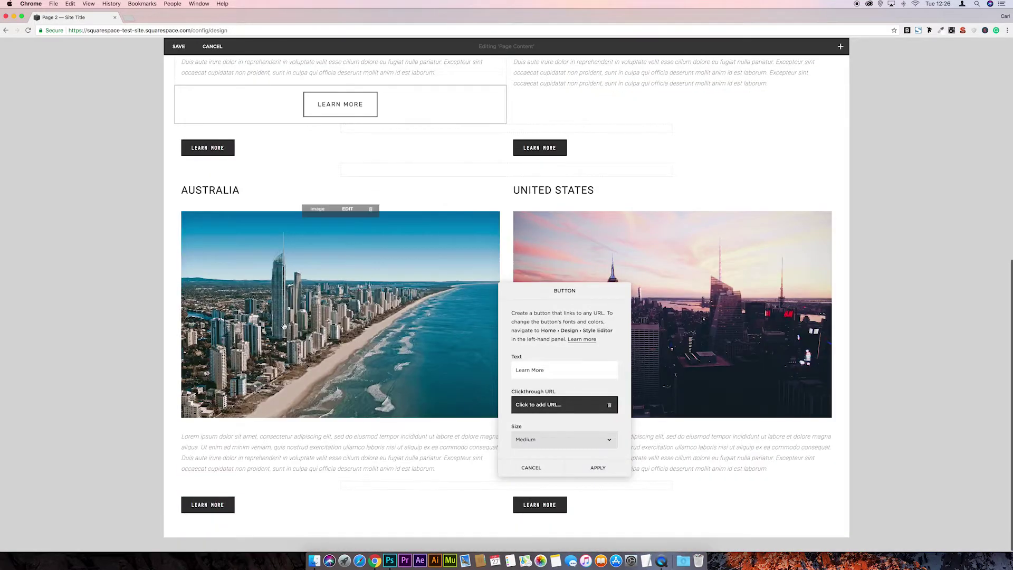
click(562, 439)
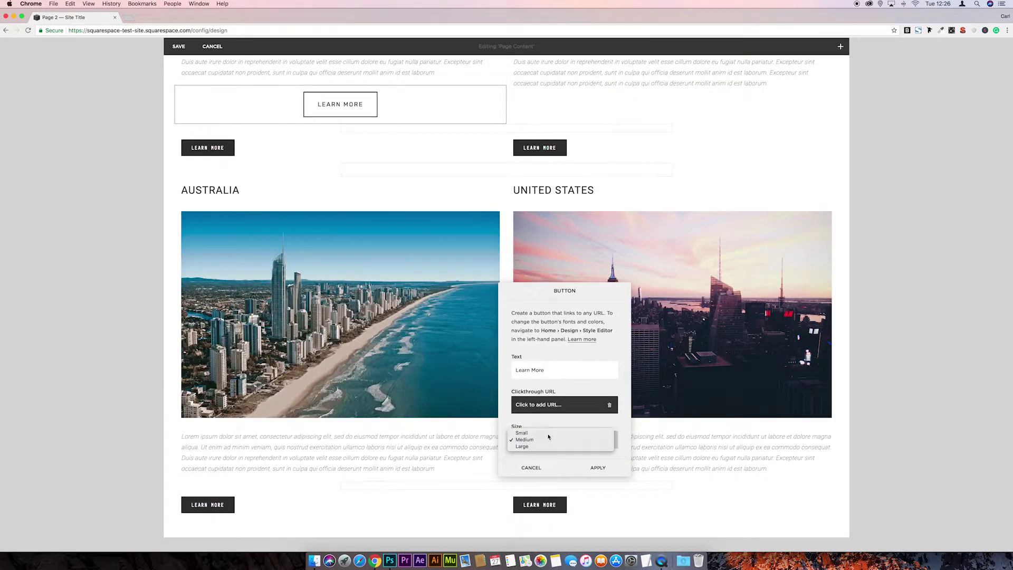
click(549, 429)
click(554, 441)
click(555, 442)
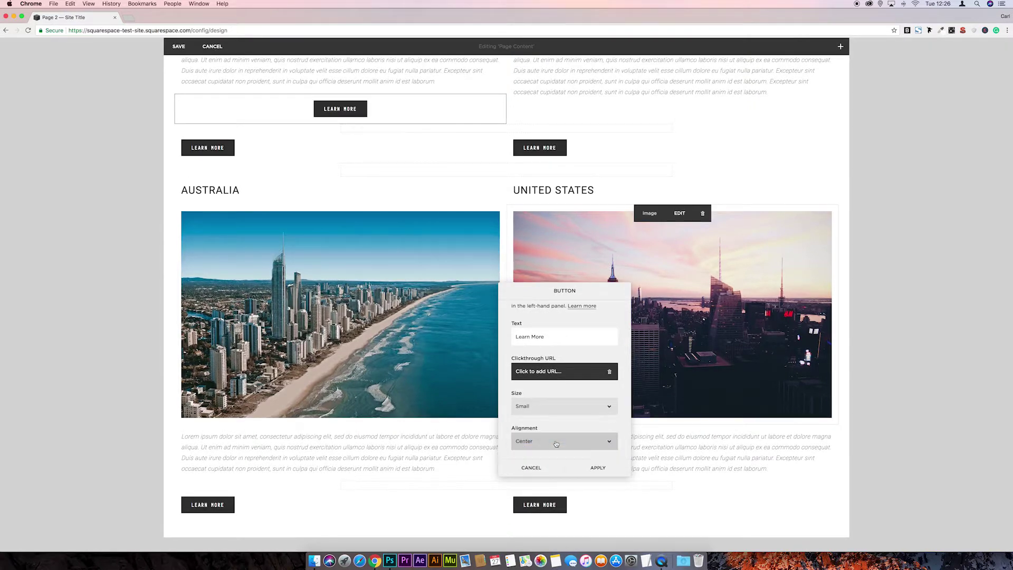
click(599, 468)
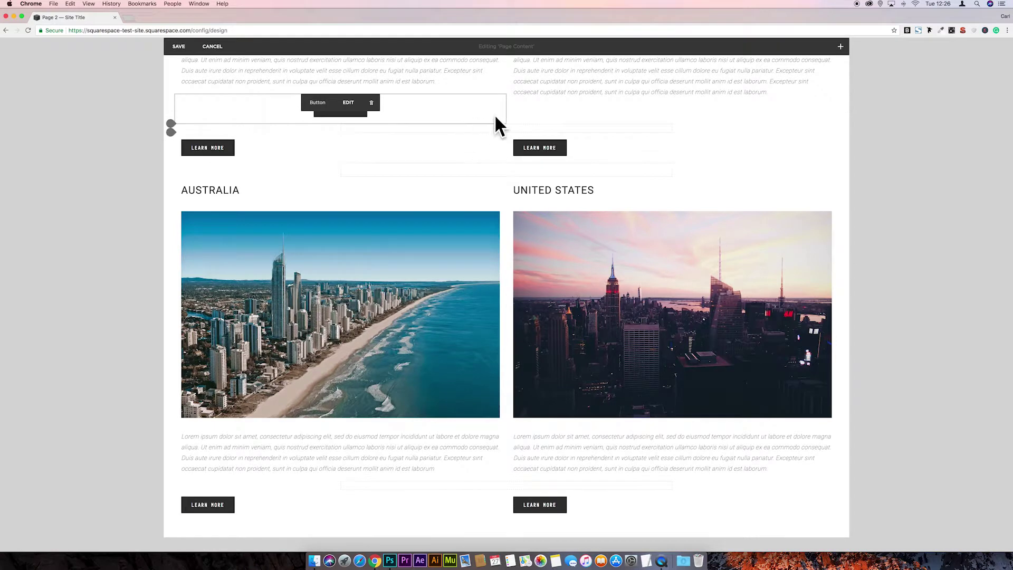
Add a small, centered Learn More button directly below the Malaysia text.
scroll(489, 113, up, 3)
click(506, 207)
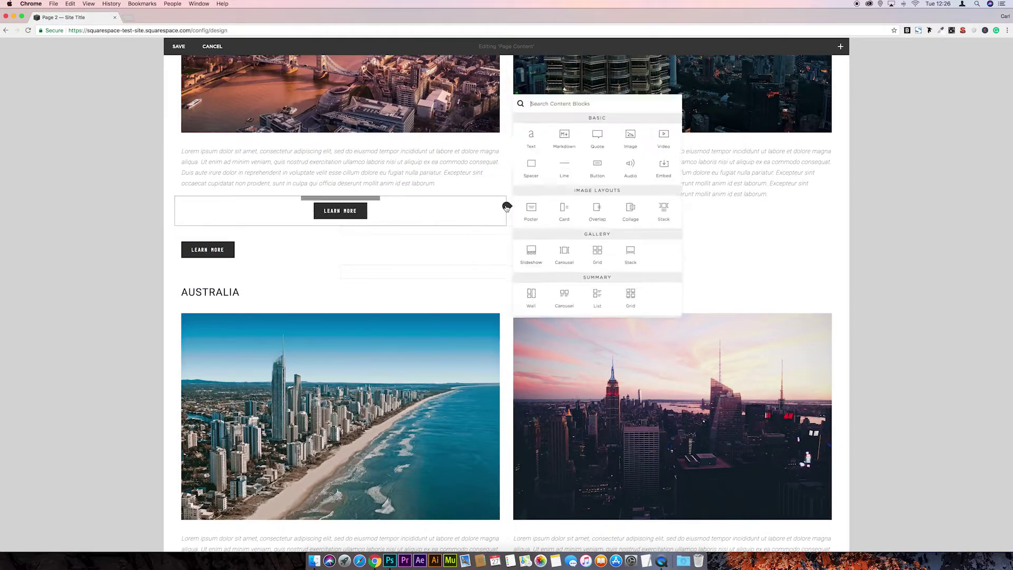
click(595, 168)
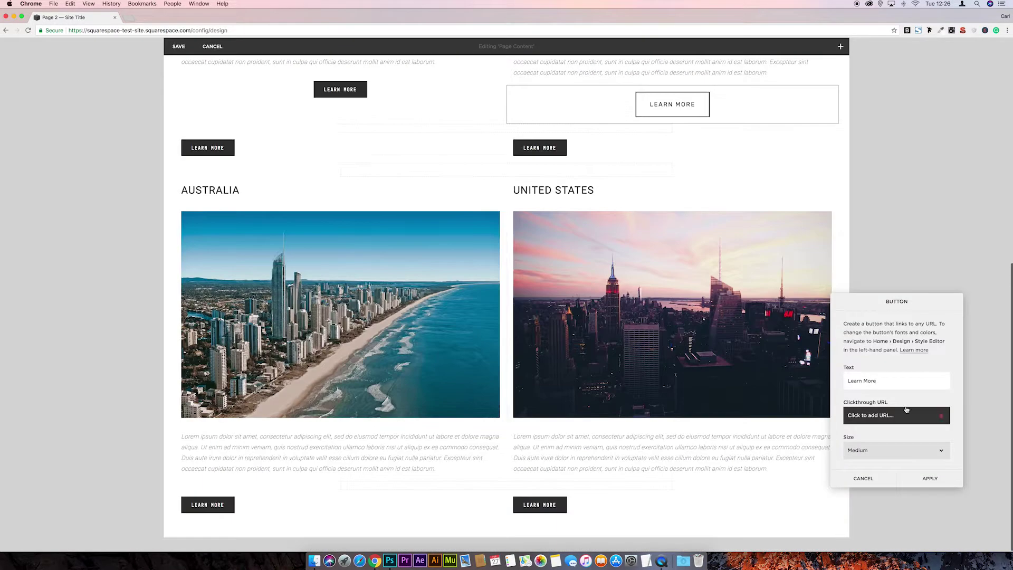
scroll(913, 414, down, 2)
click(886, 417)
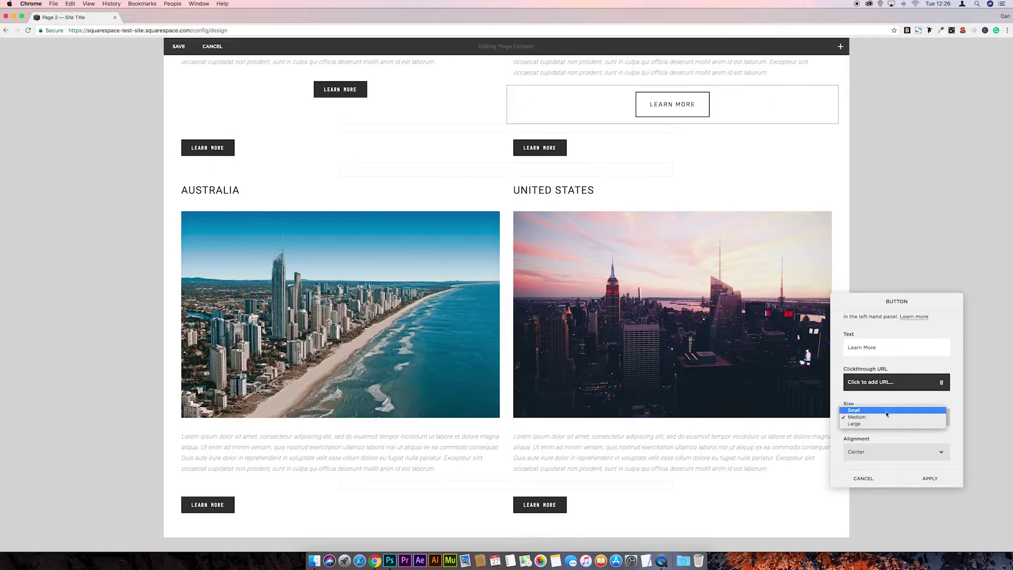
click(886, 410)
click(929, 478)
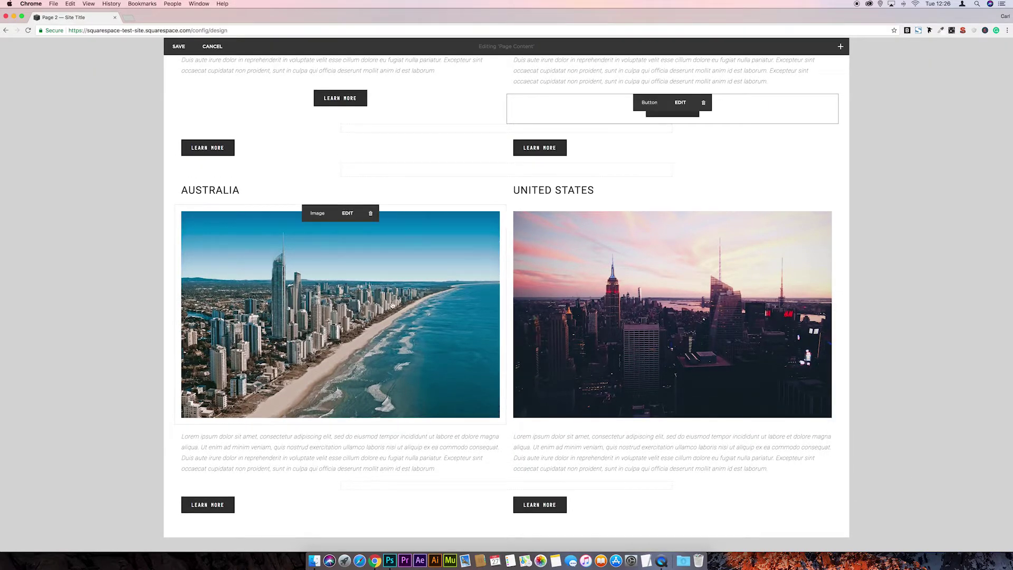
Add a small Learn More button directly below the Australia text.
click(174, 480)
click(264, 396)
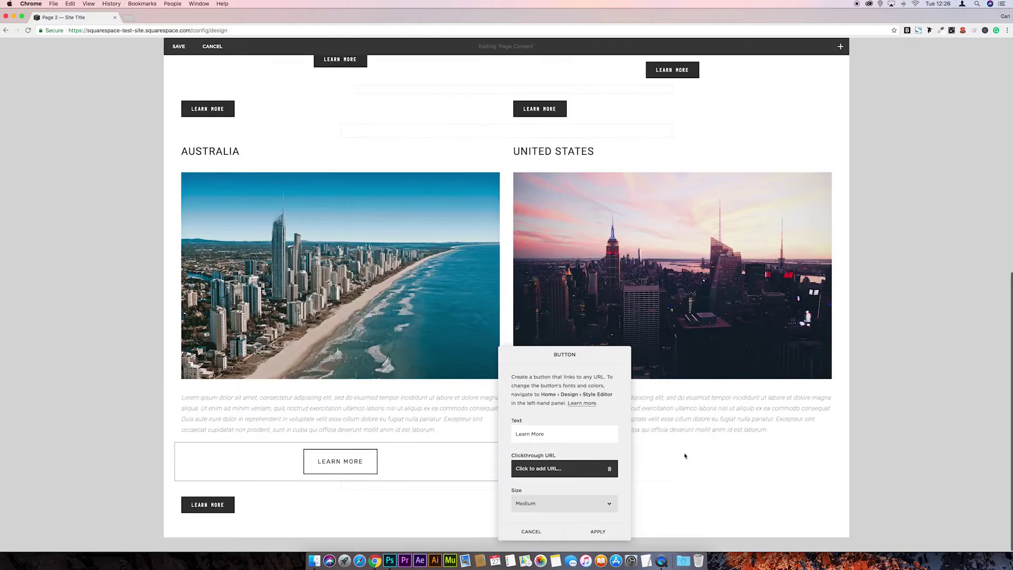
click(567, 504)
click(570, 497)
click(596, 531)
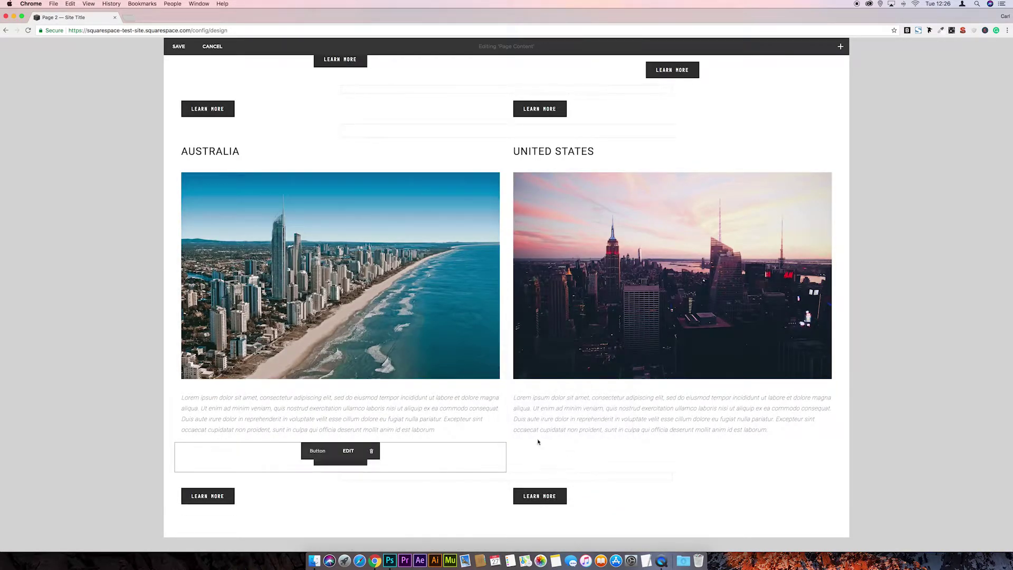
Add a small Learn More button directly below the United States text and save the page.
click(506, 452)
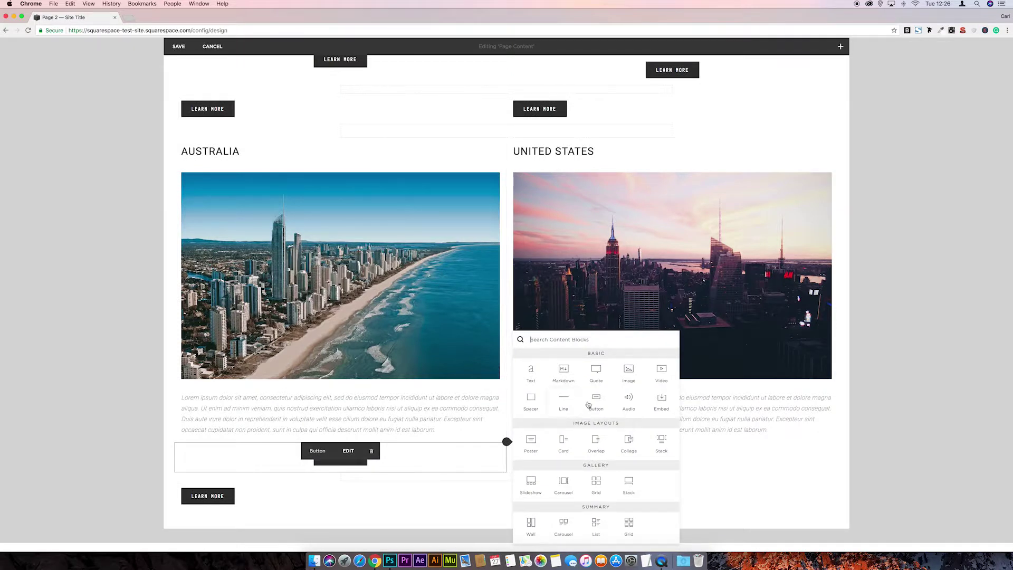
click(586, 402)
click(886, 503)
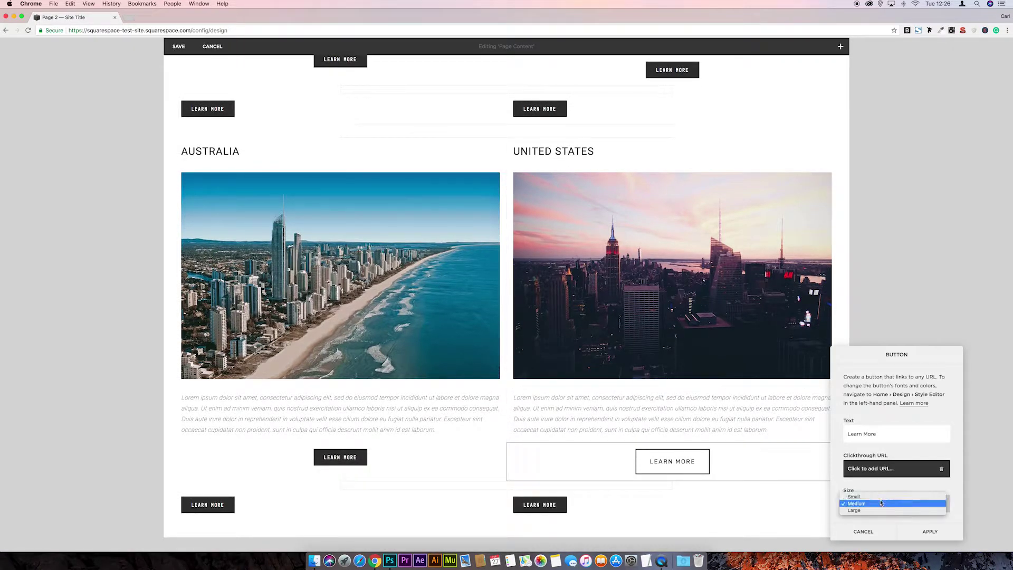
click(886, 497)
click(929, 531)
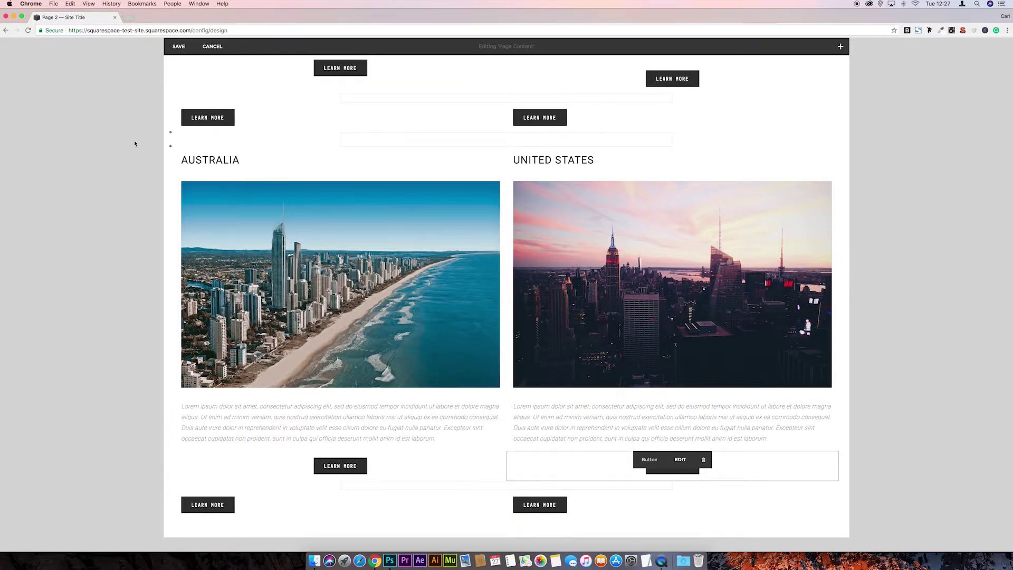
click(179, 47)
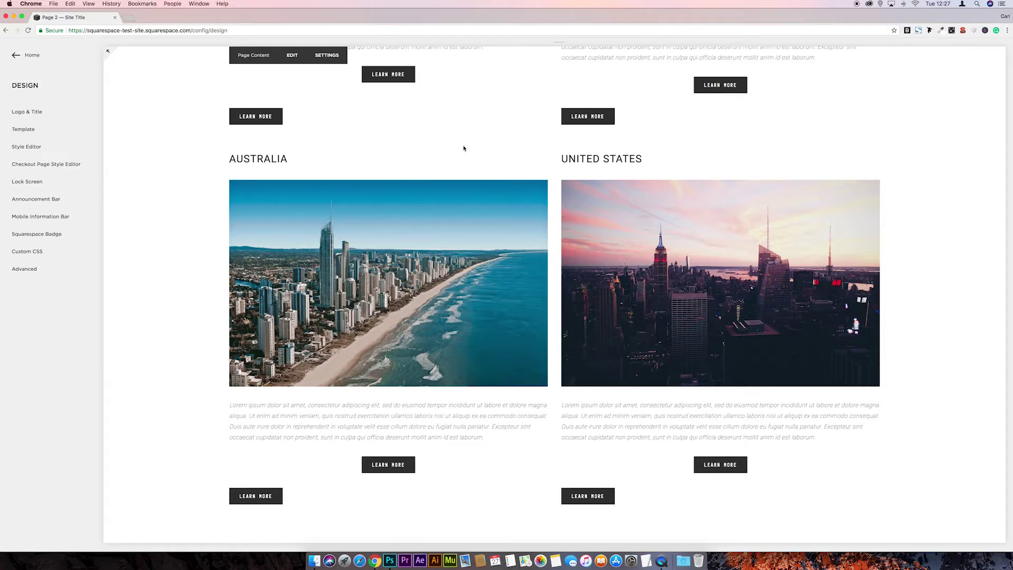
Search the site's style settings for "mobil" to look up the mobile breakpoint, then return to the design options.
scroll(464, 148, up, 6)
click(61, 146)
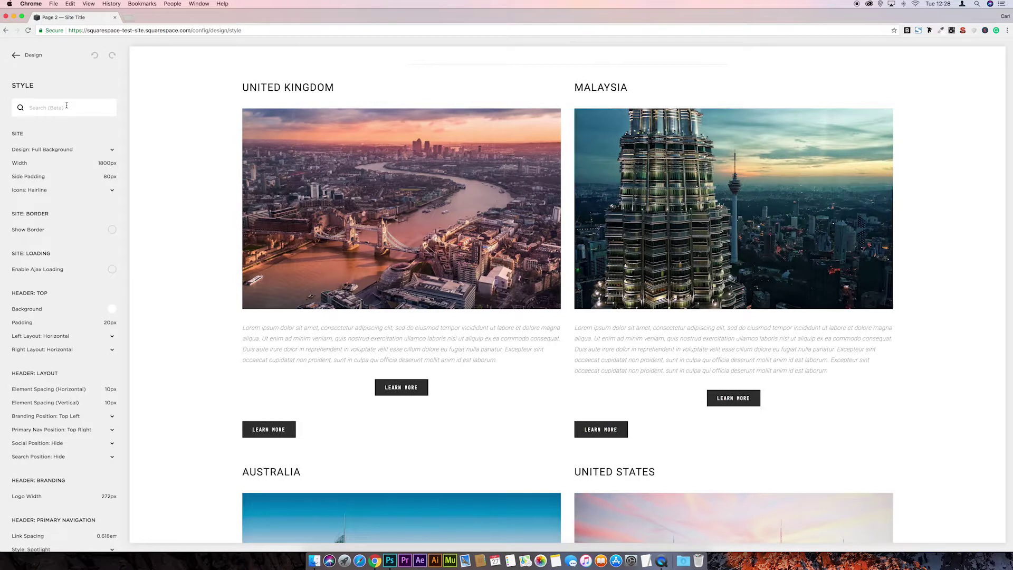
text(mobil)
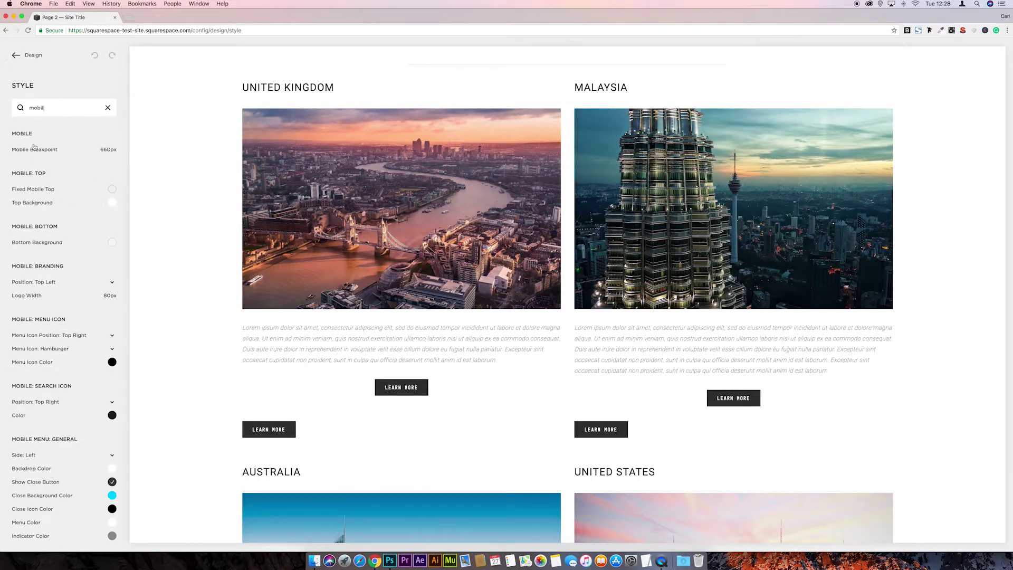
mouse_move(84, 151)
click(13, 55)
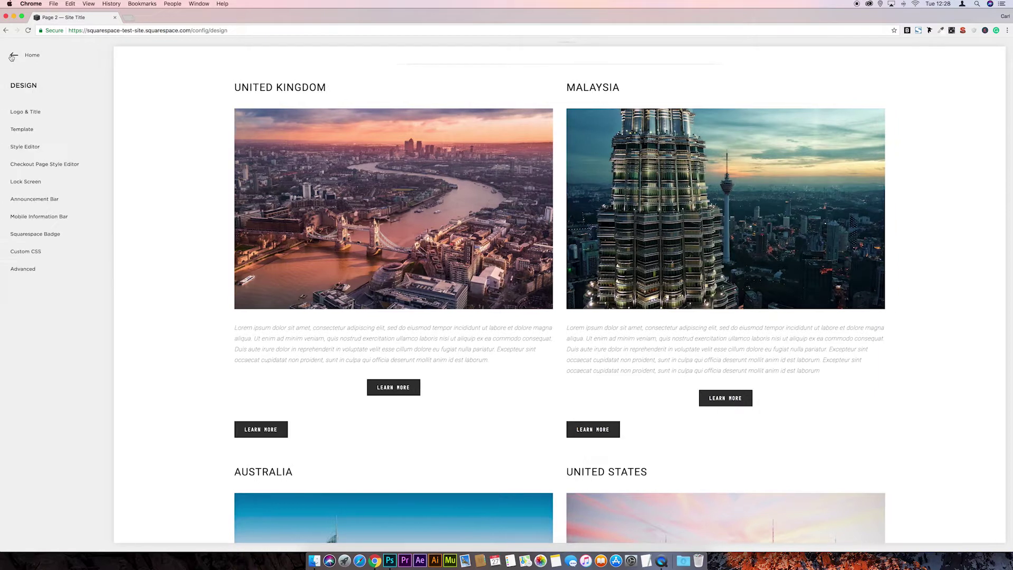
click(54, 250)
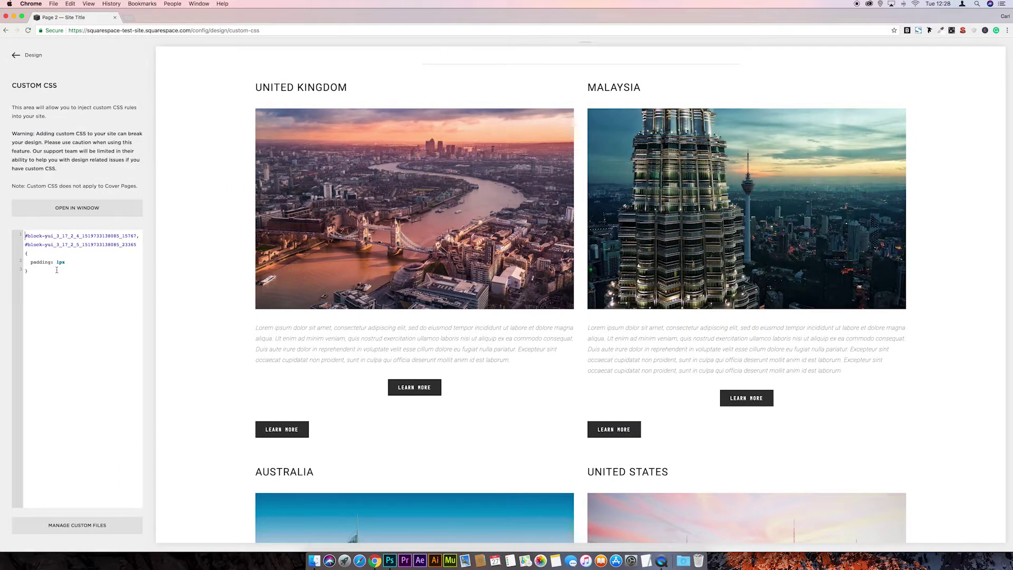
key(Return)
key(Return)
text(@)
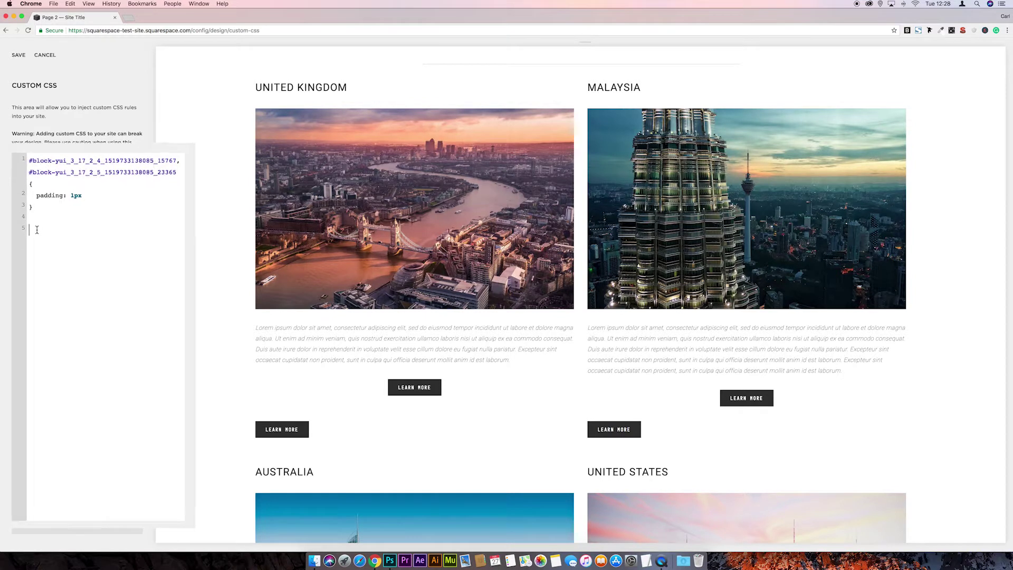
text(media)
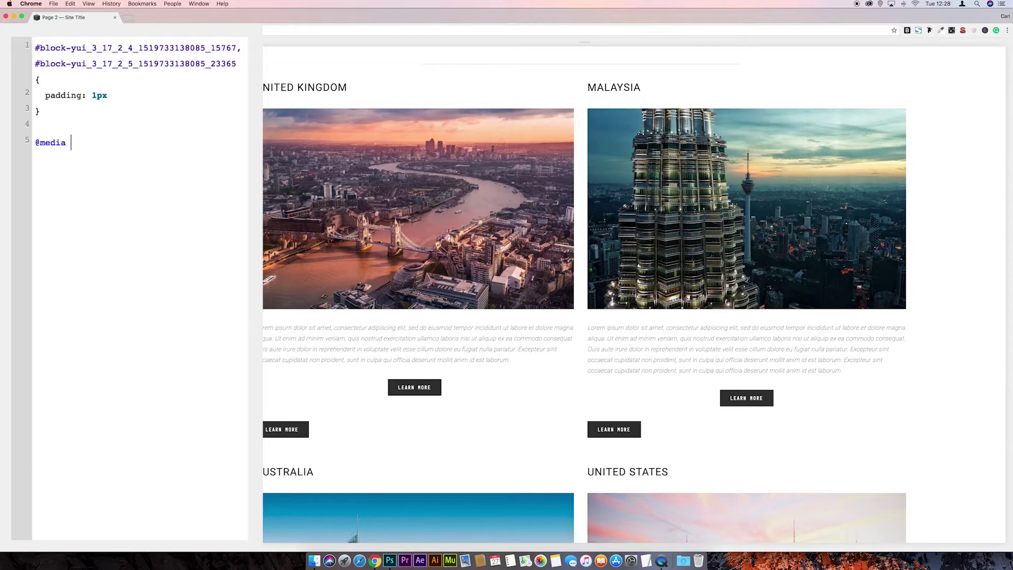
text( onl)
text(y screen)
text( and)
text( (min-w)
text(idth)
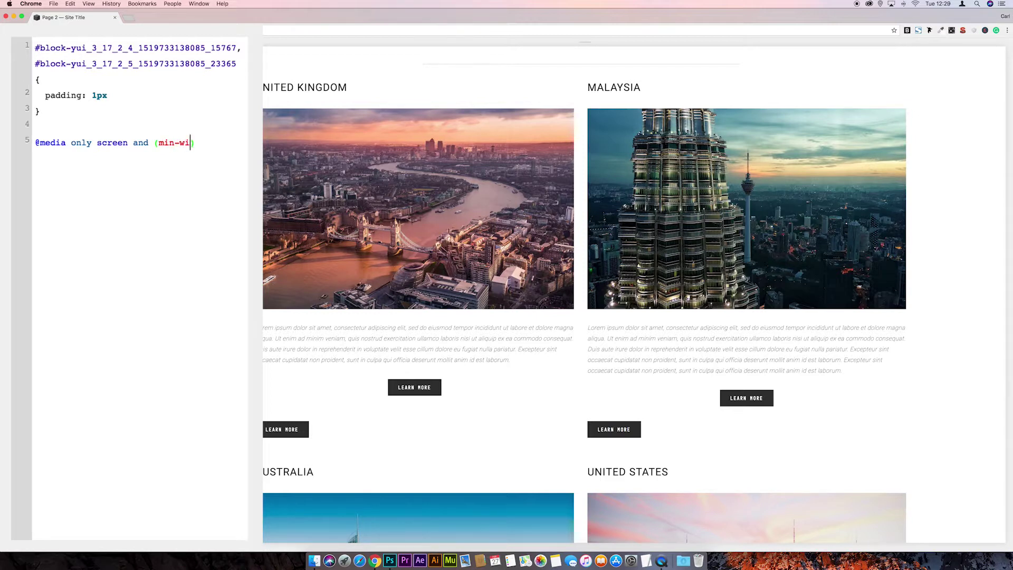
text(: 660px)
click(69, 159)
text({)
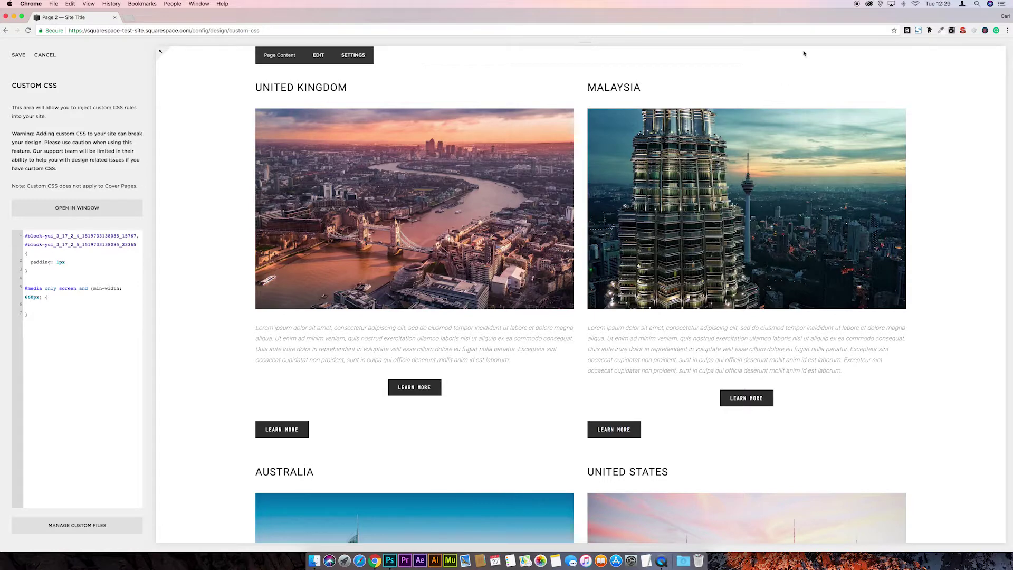
click(906, 30)
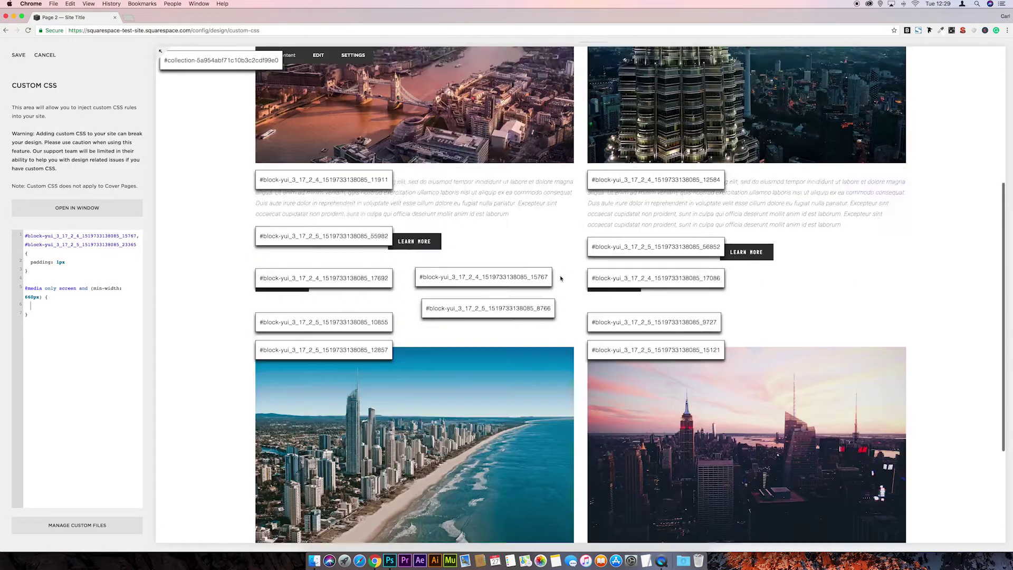
scroll(636, 482, down, 7)
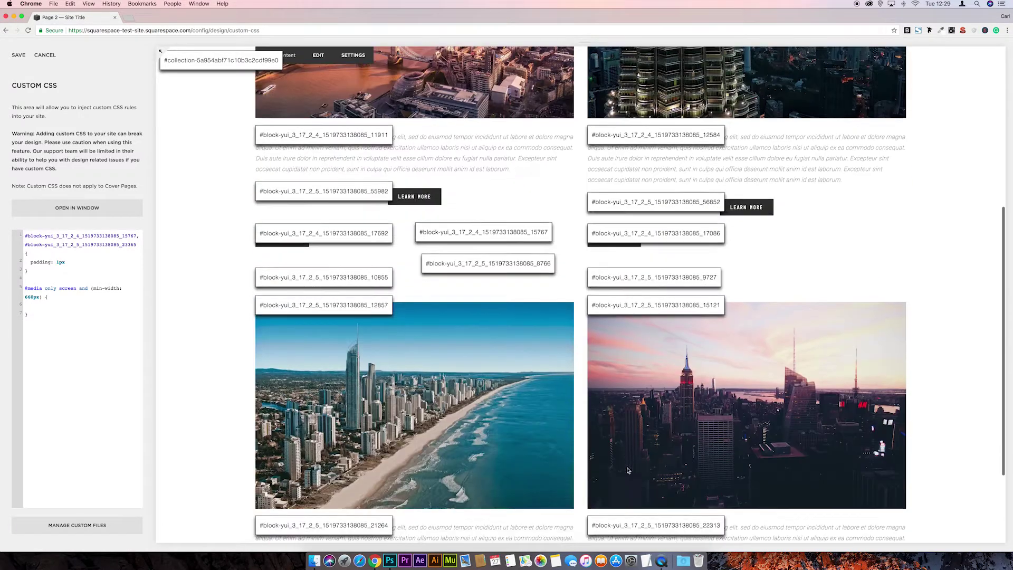
scroll(628, 470, down, 1)
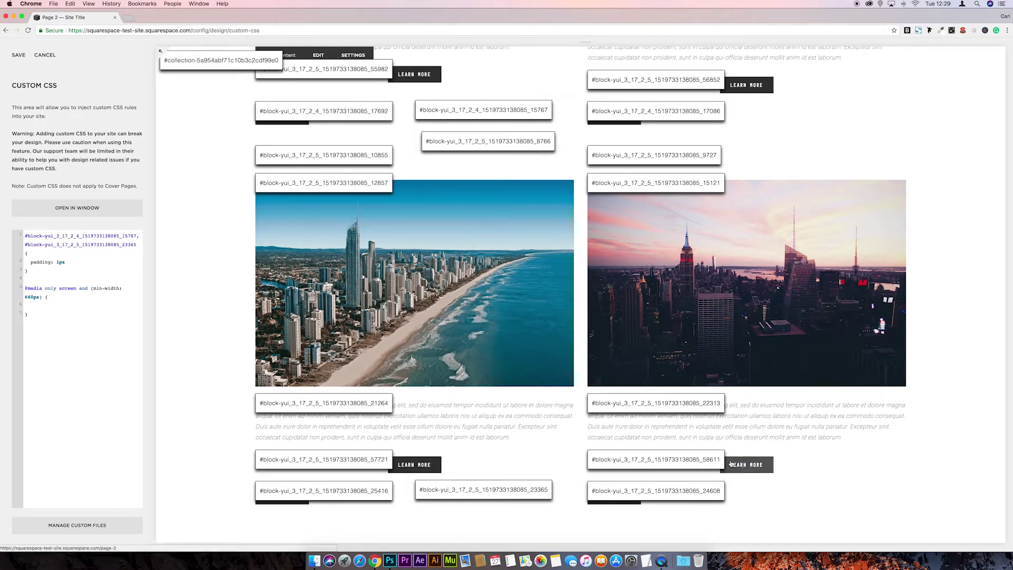
scroll(417, 185, up, 3)
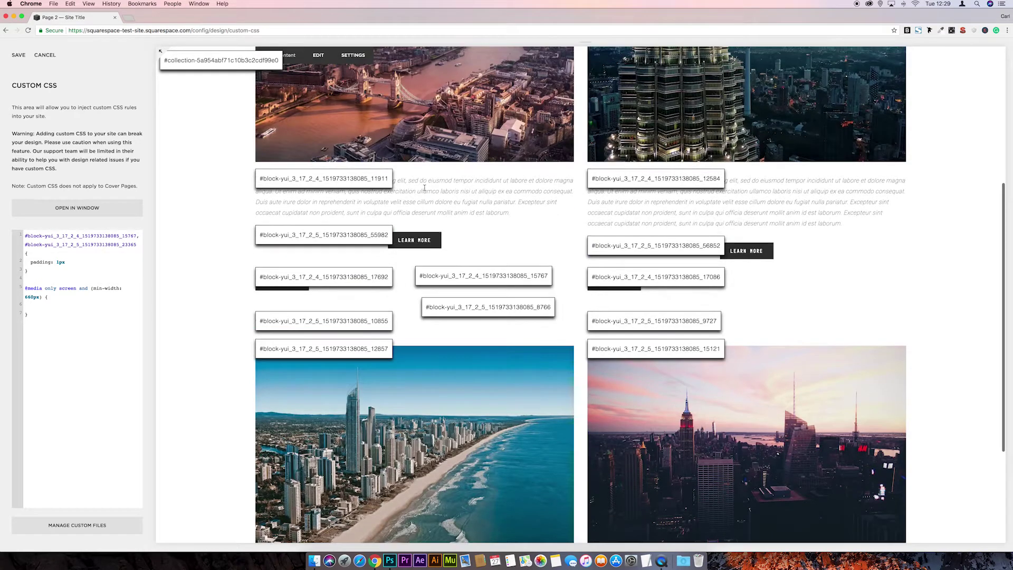
click(373, 235)
click(40, 306)
key(super+v)
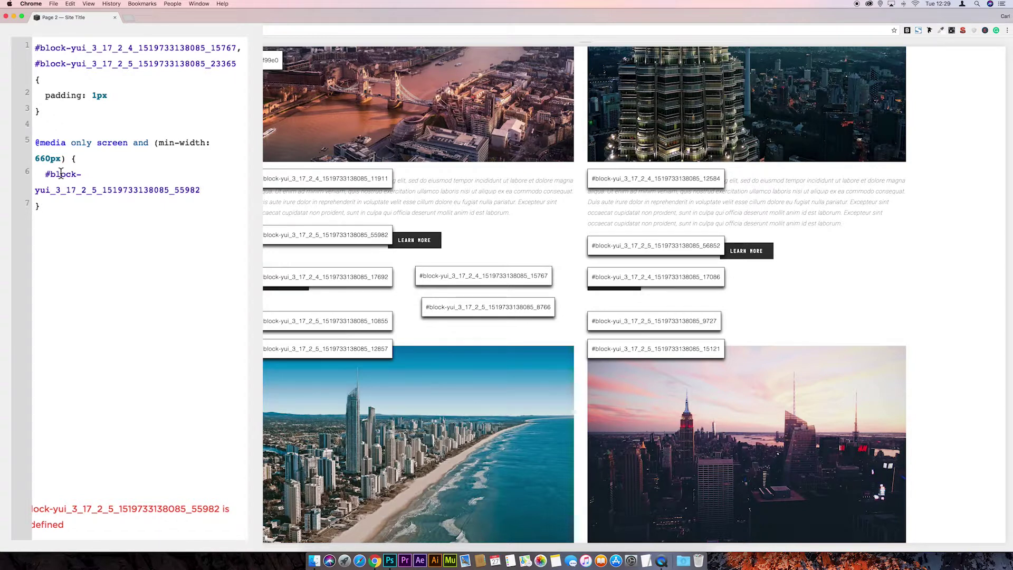
text(,)
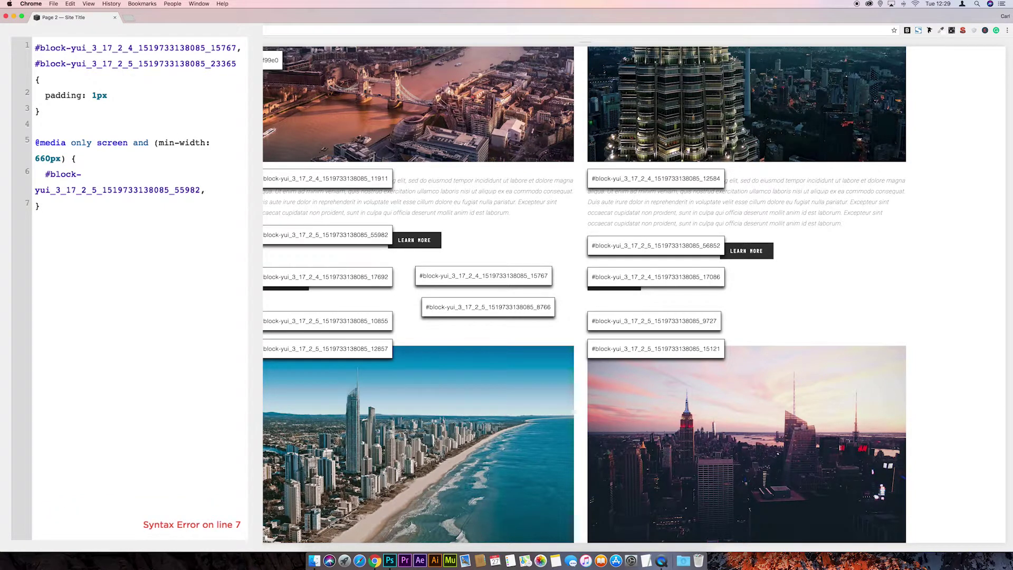
click(669, 246)
click(221, 186)
key(Return)
key(super+v)
scroll(358, 467, down, 5)
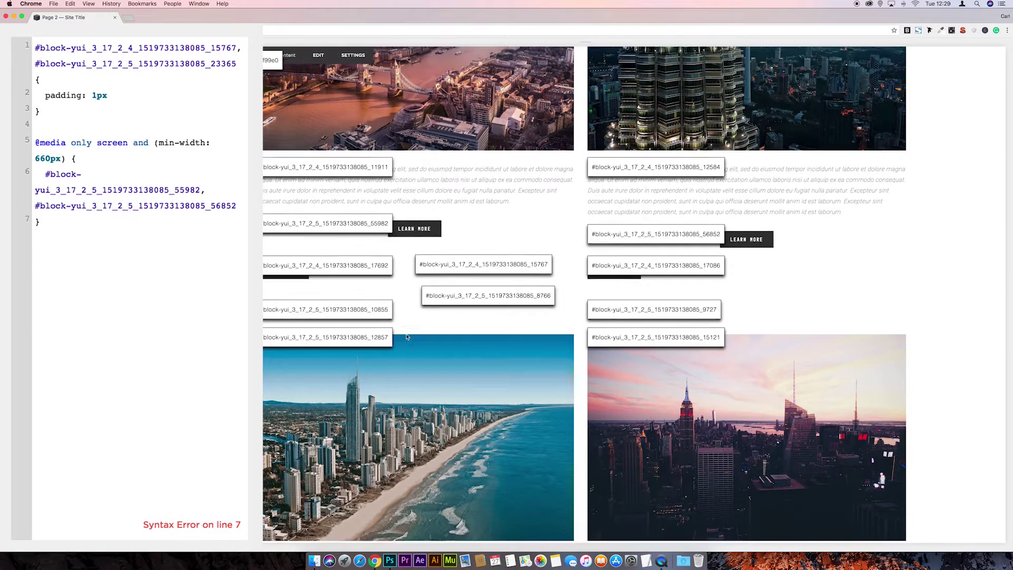
click(358, 464)
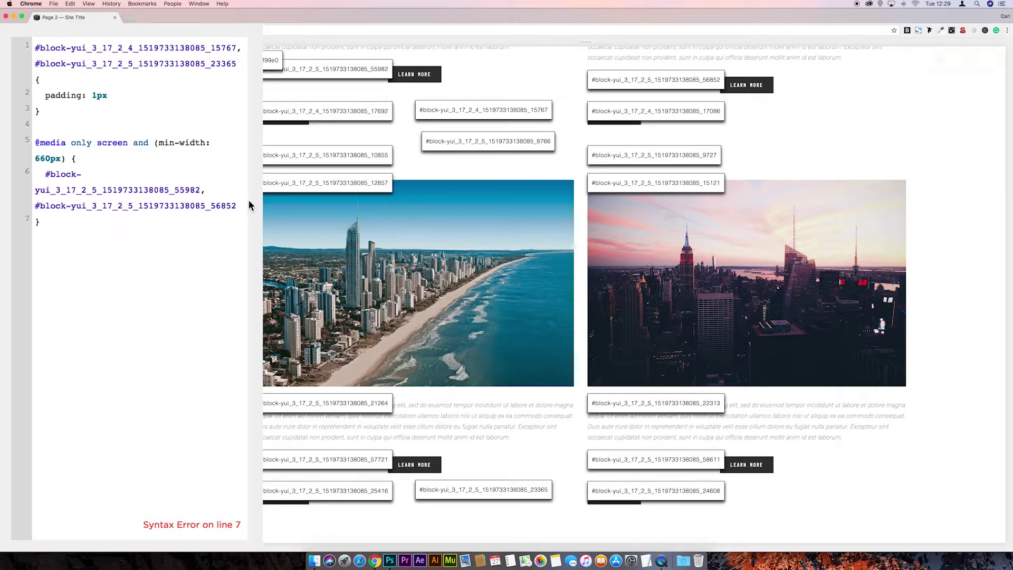
text(,)
key(super+v)
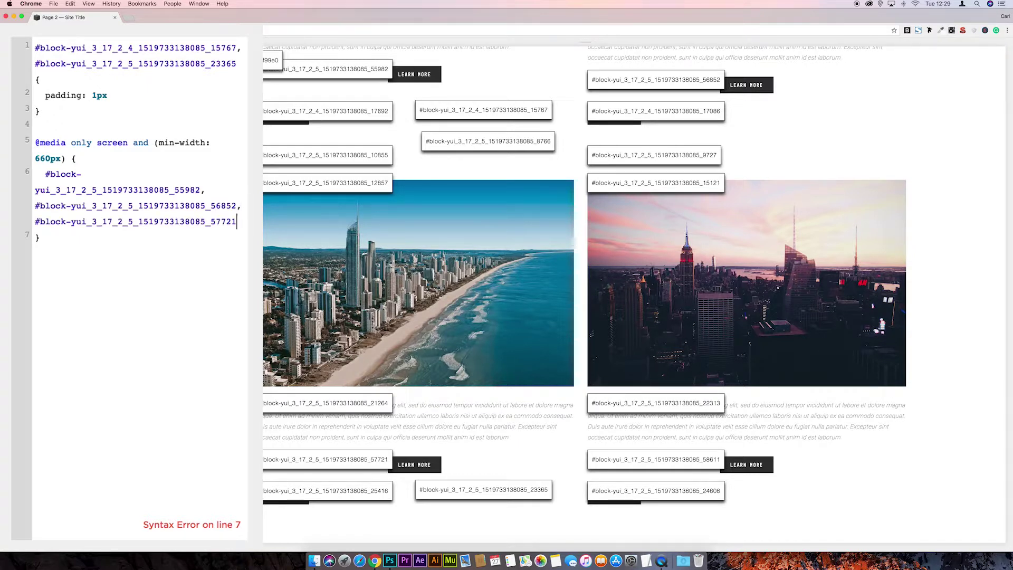
text(,)
click(695, 459)
click(242, 221)
key(Return)
key(super+v)
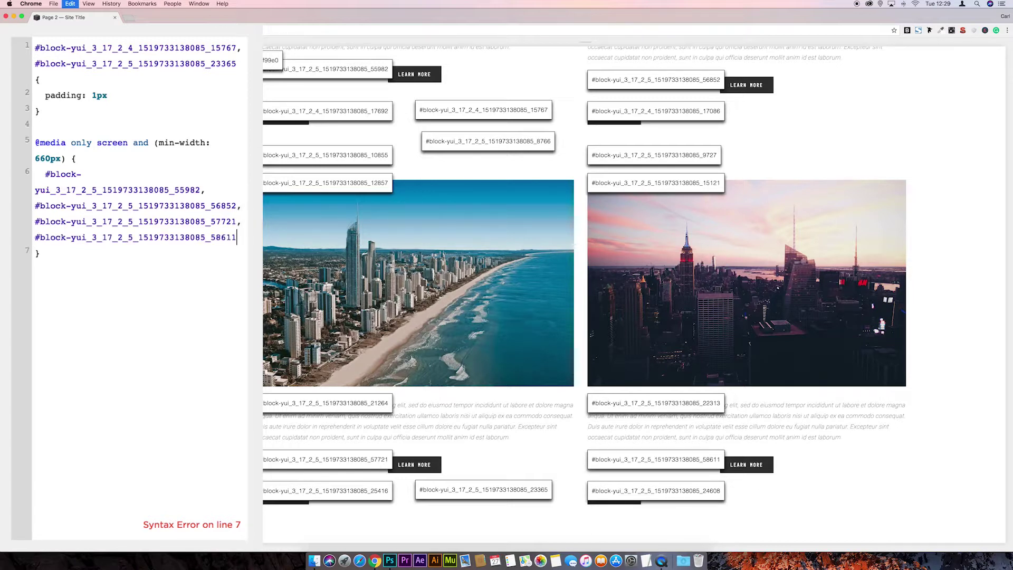
Complete the min-width media query's rule for the four new button IDs with a display: none declaration.
text({)
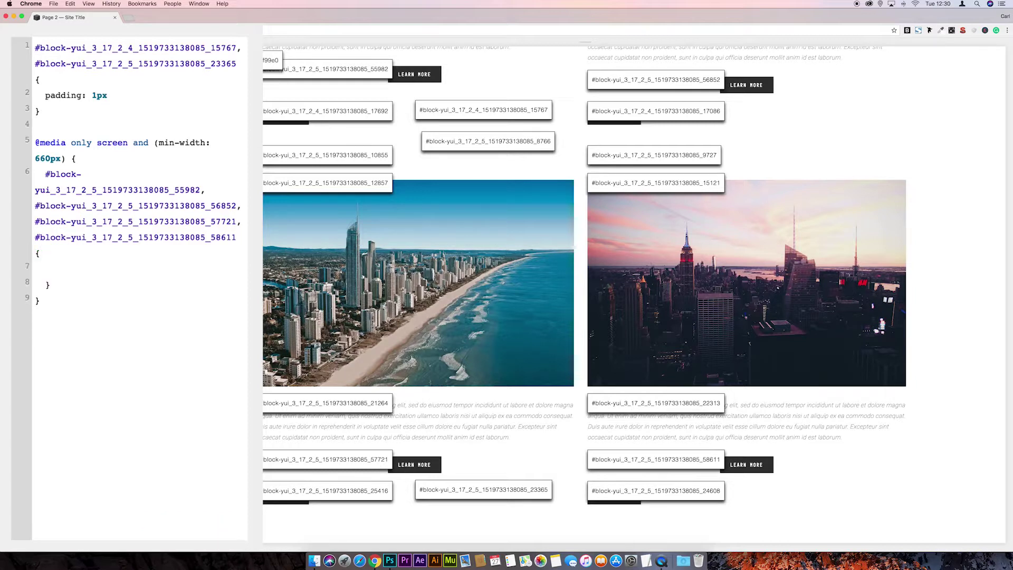
text(displ)
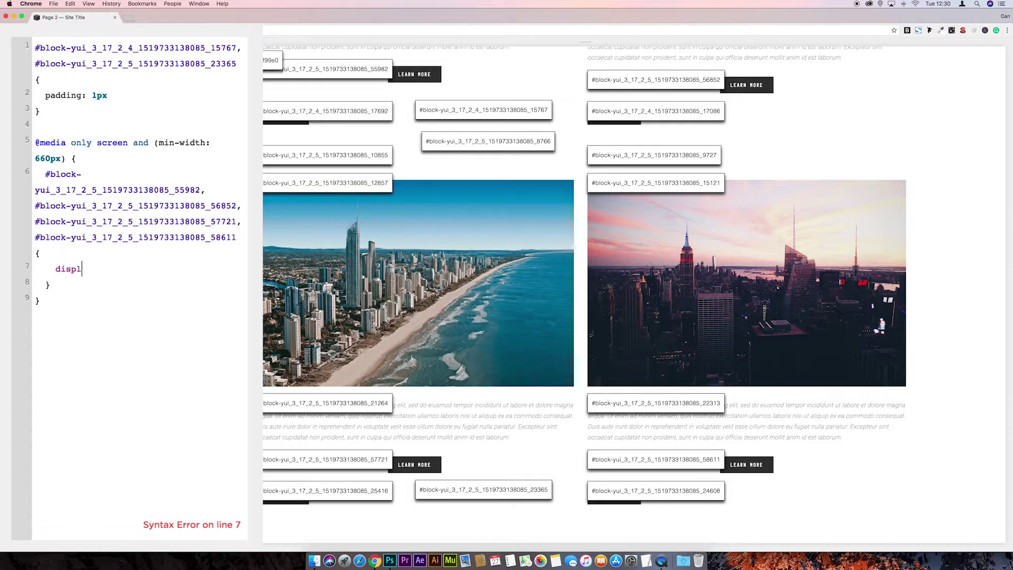
text(ay: none)
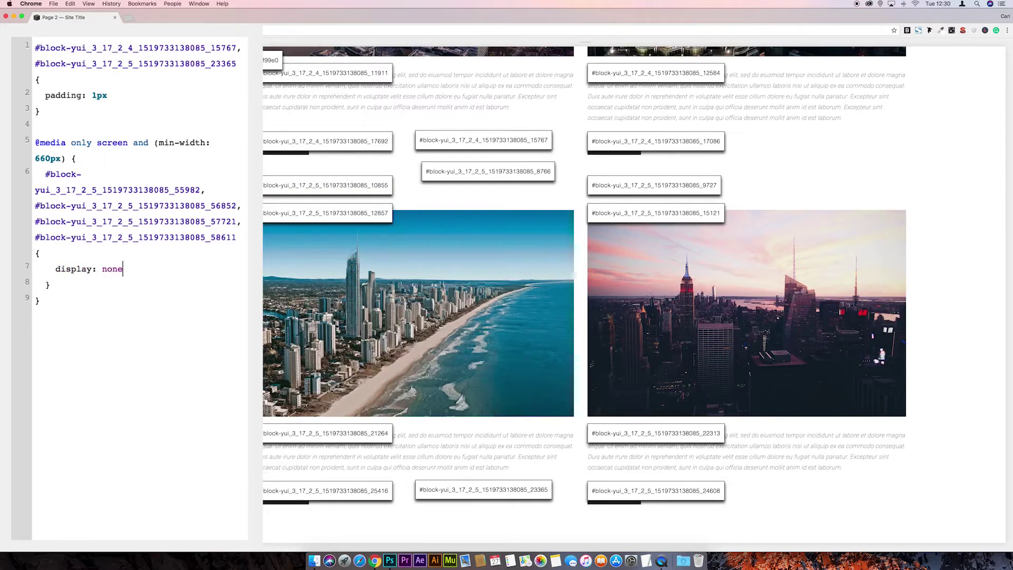
Close the expanded CSS editor with the block IDs hidden, and save the custom CSS.
key(super+w)
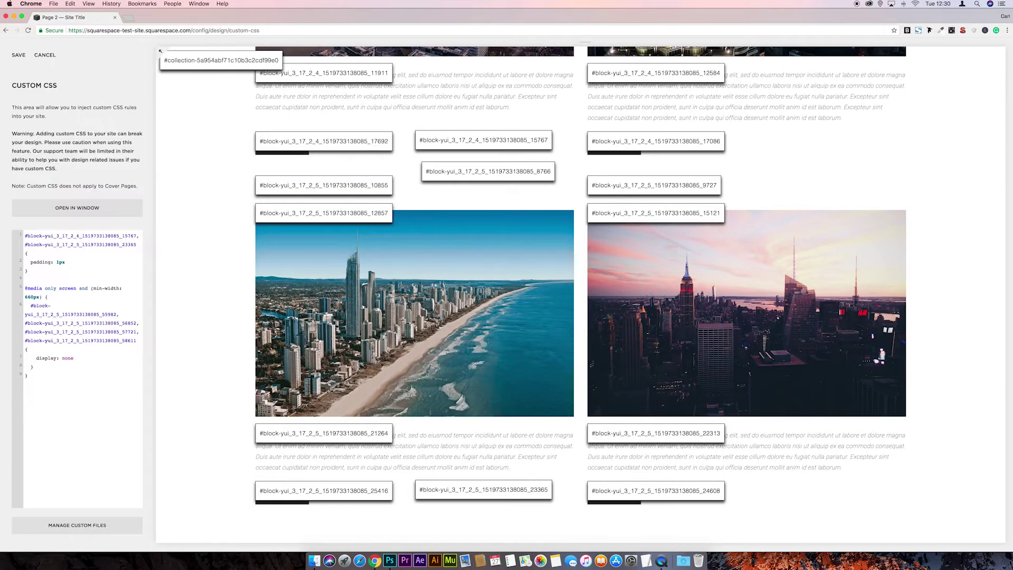
click(907, 32)
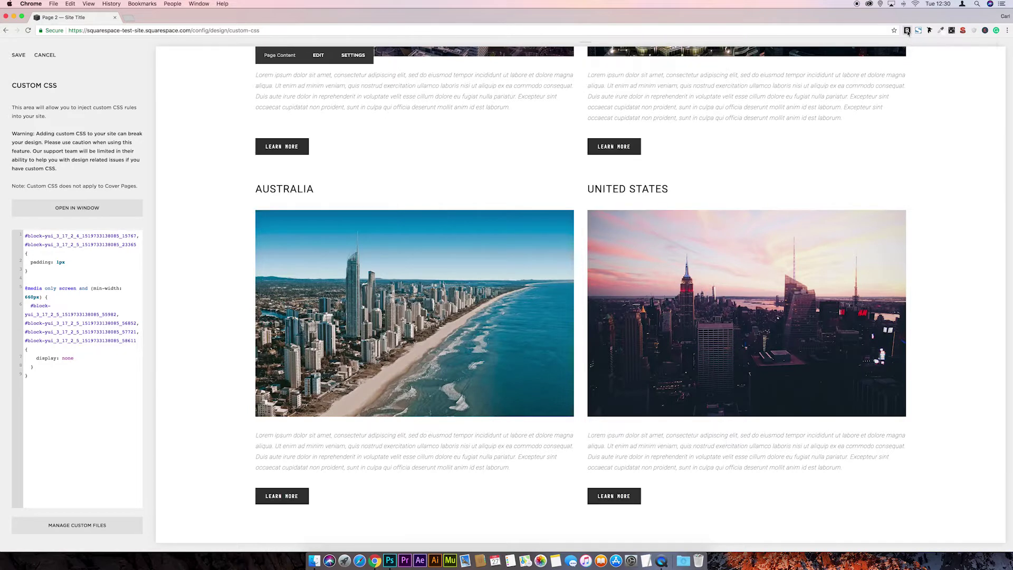
click(19, 56)
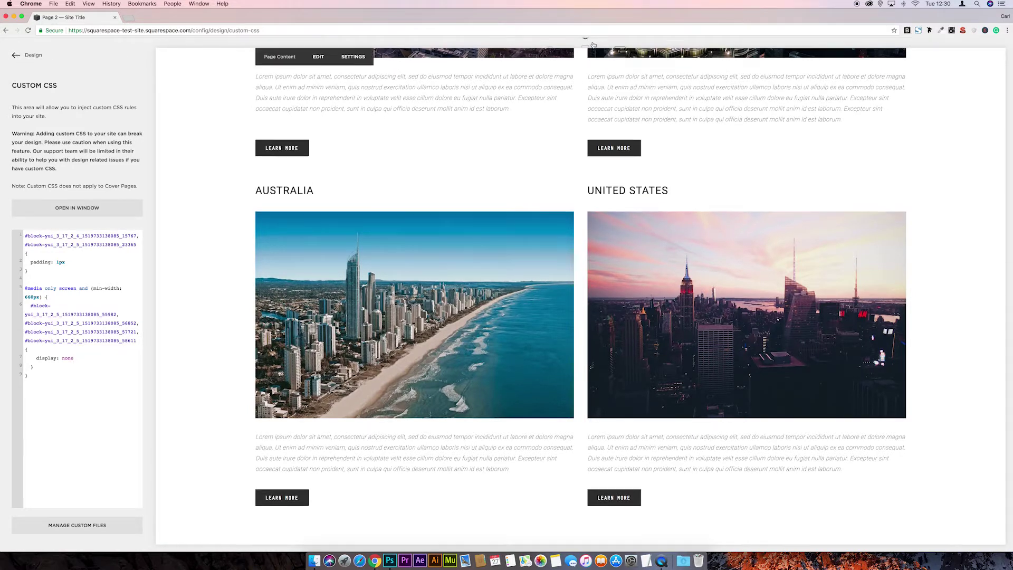
Check the Learn More buttons between the Malaysia and Australia sections in the mobile preview.
click(551, 52)
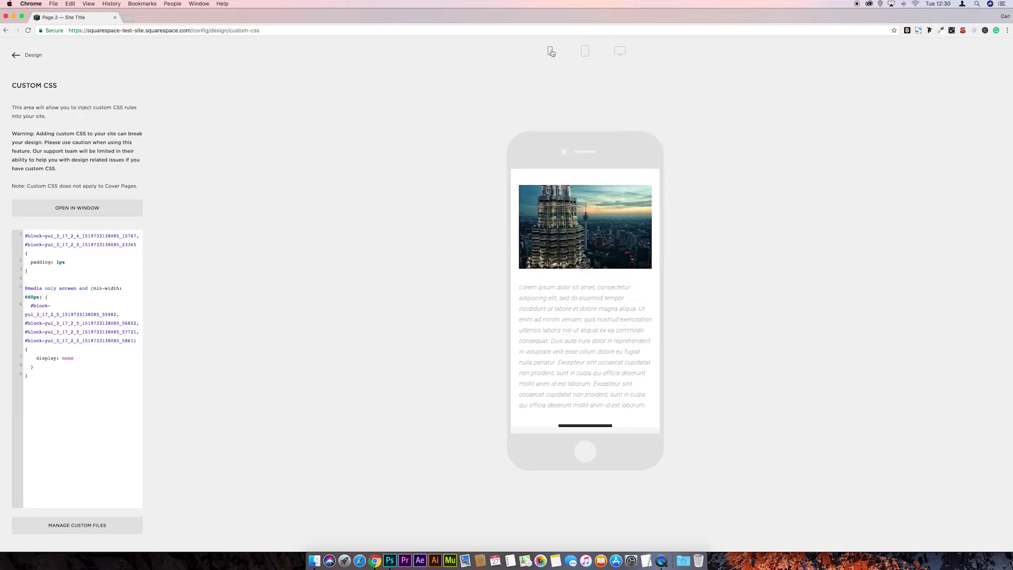
scroll(595, 274, down, 5)
scroll(586, 327, down, 5)
scroll(598, 292, down, 4)
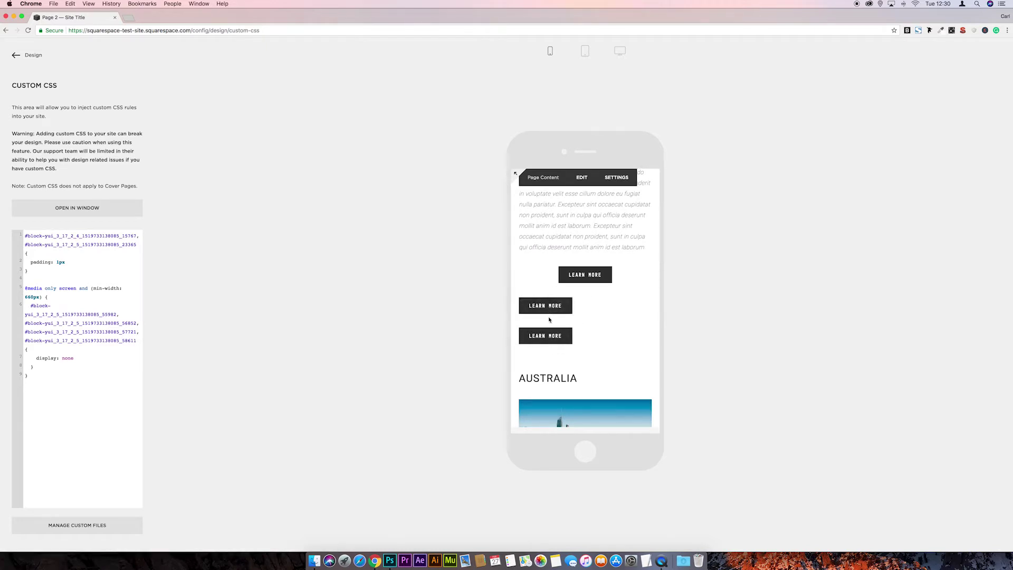
Duplicate the whole min-width media query block below the original, separated by a blank line.
drag(25, 288, 53, 367)
click(53, 367)
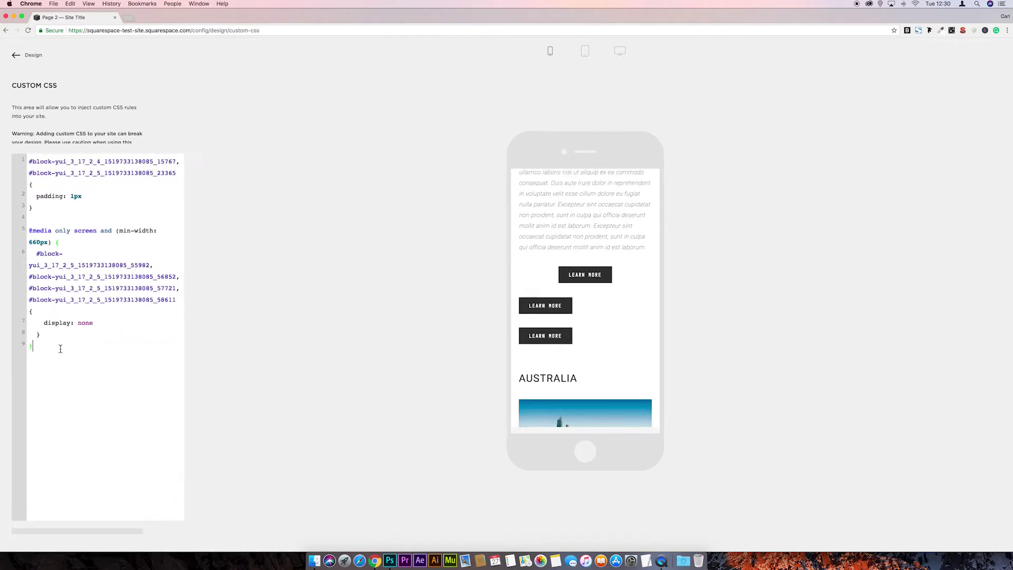
drag(85, 302, 33, 143)
key(super+c)
click(63, 304)
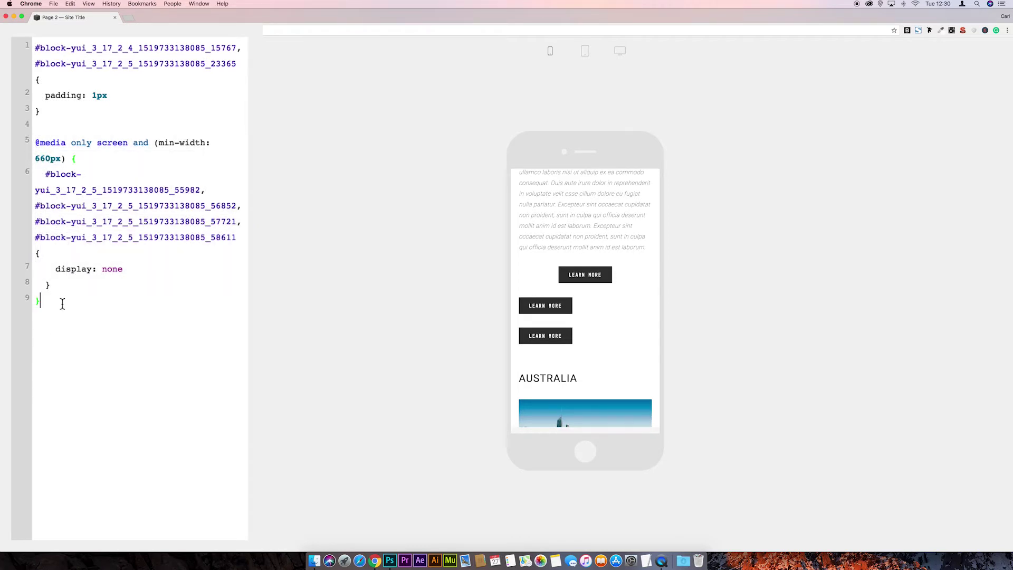
key(Return)
key(Return)
key(super+v)
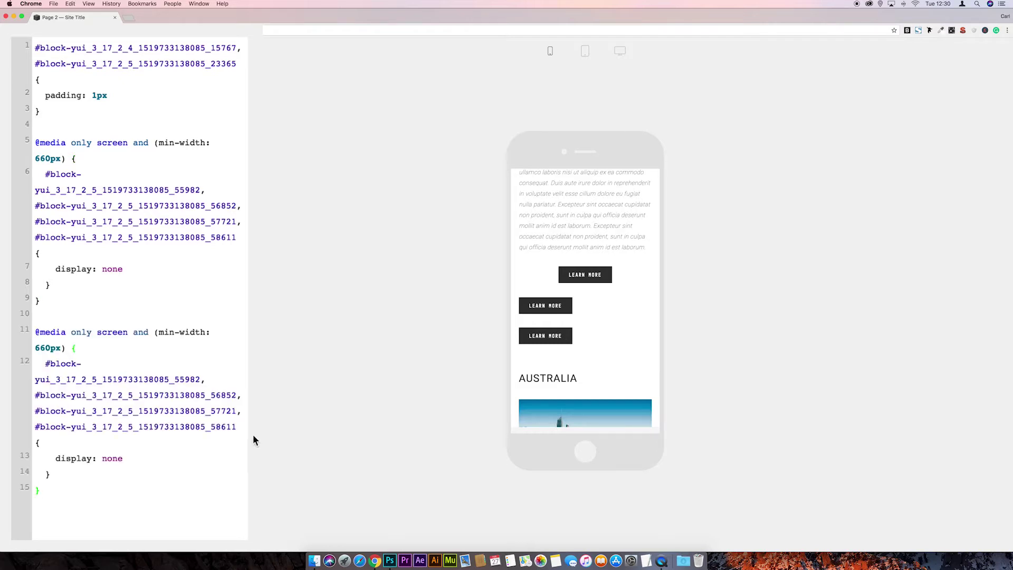
Remove the four button IDs from the duplicated media query and change its condition to max-width.
drag(233, 426, 47, 365)
key(BackSpace)
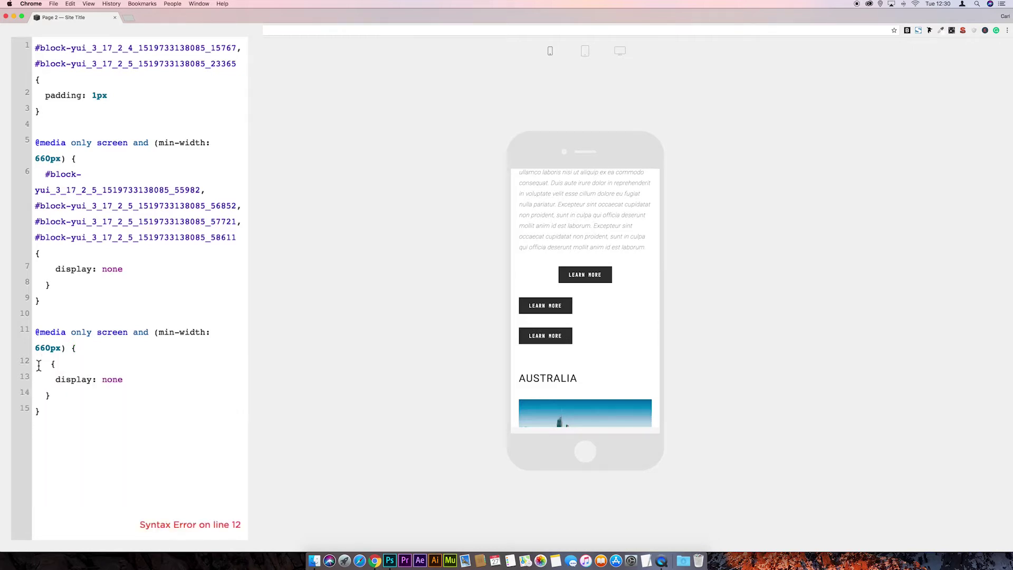
click(173, 331)
key(BackSpace)
key(BackSpace)
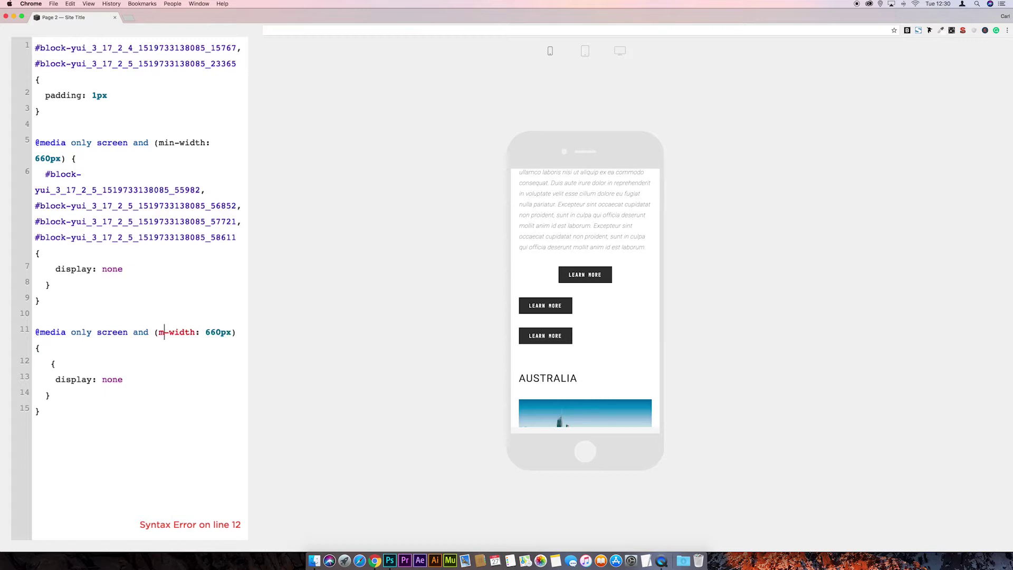
text(ax)
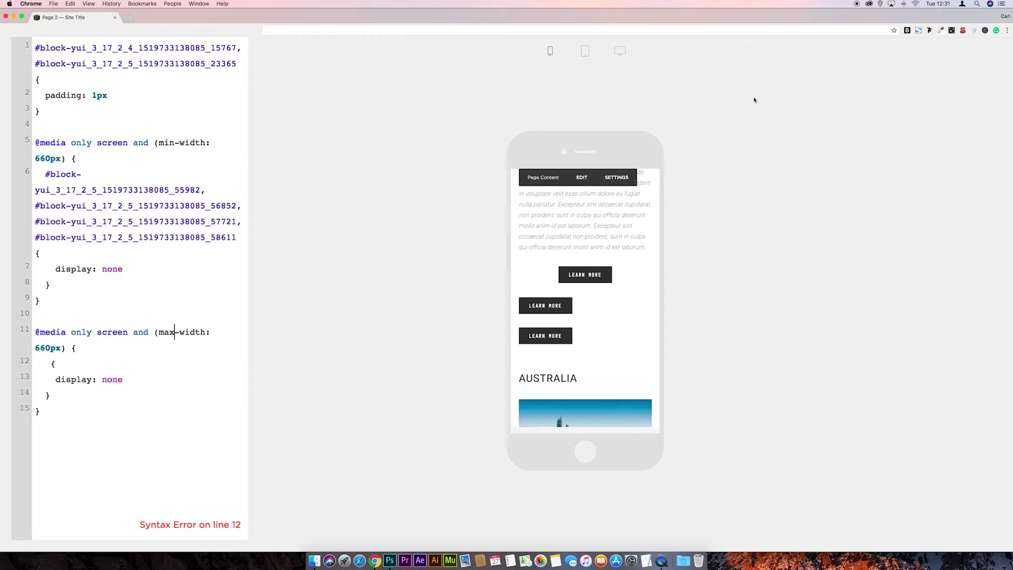
click(620, 52)
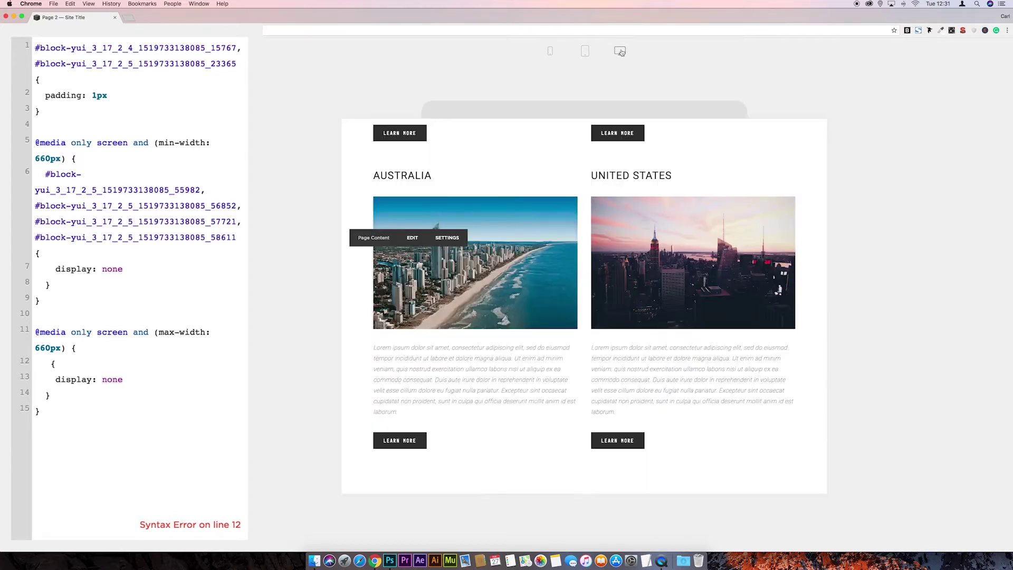
scroll(386, 271, up, 3)
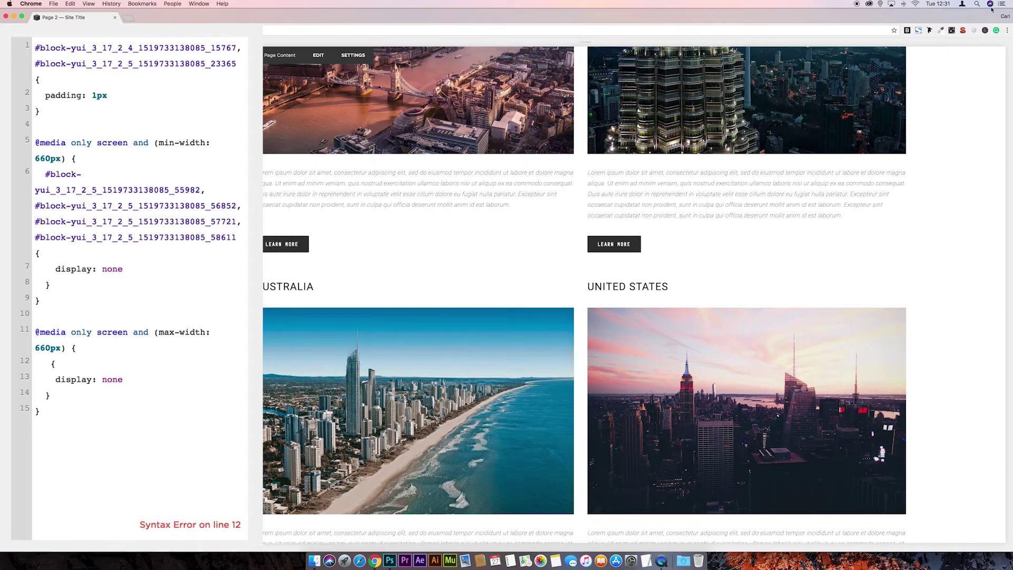
key(ctrl+shift+f)
click(338, 238)
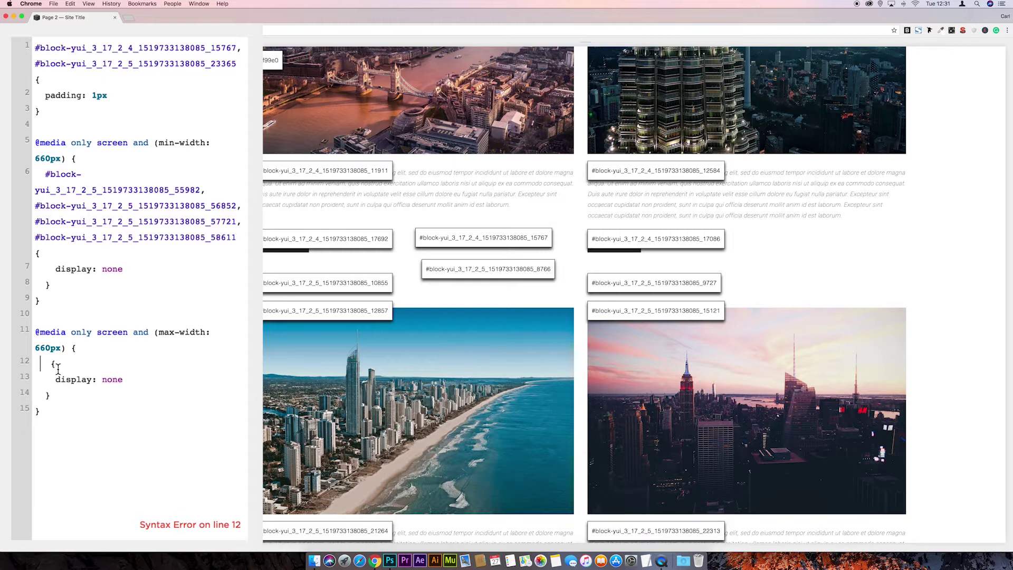
key(cmd+v)
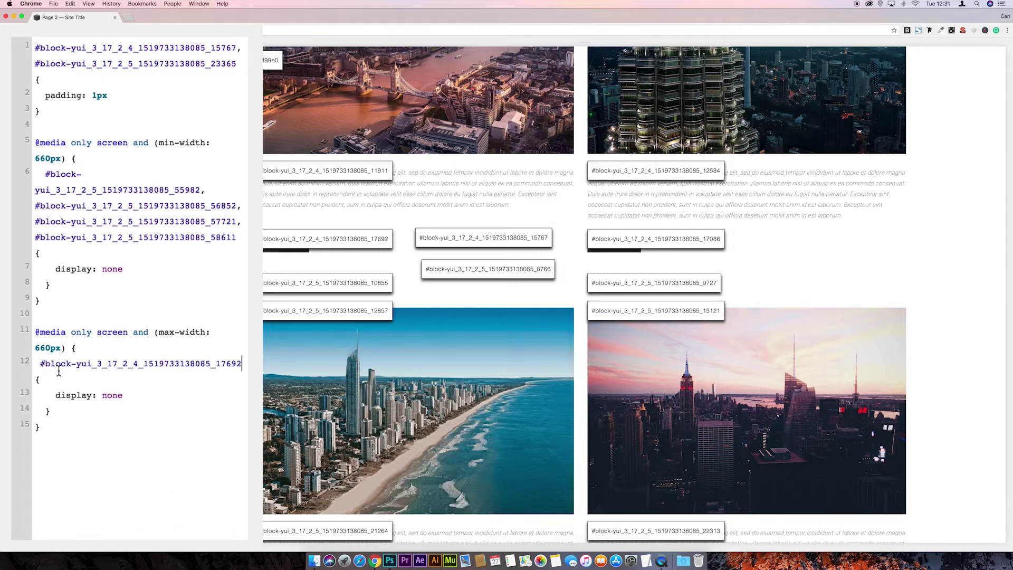
text(,)
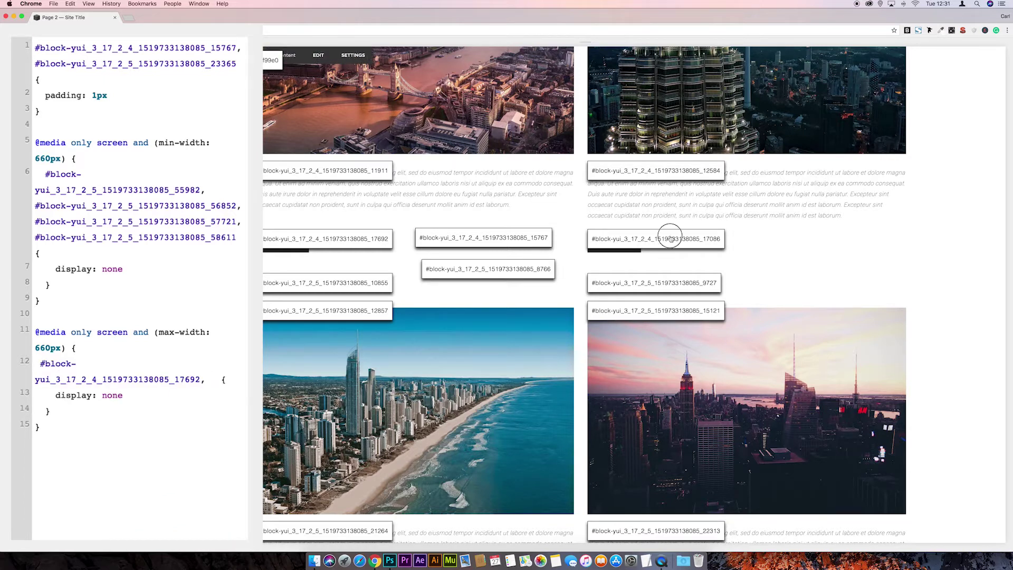
scroll(212, 368, down, 1)
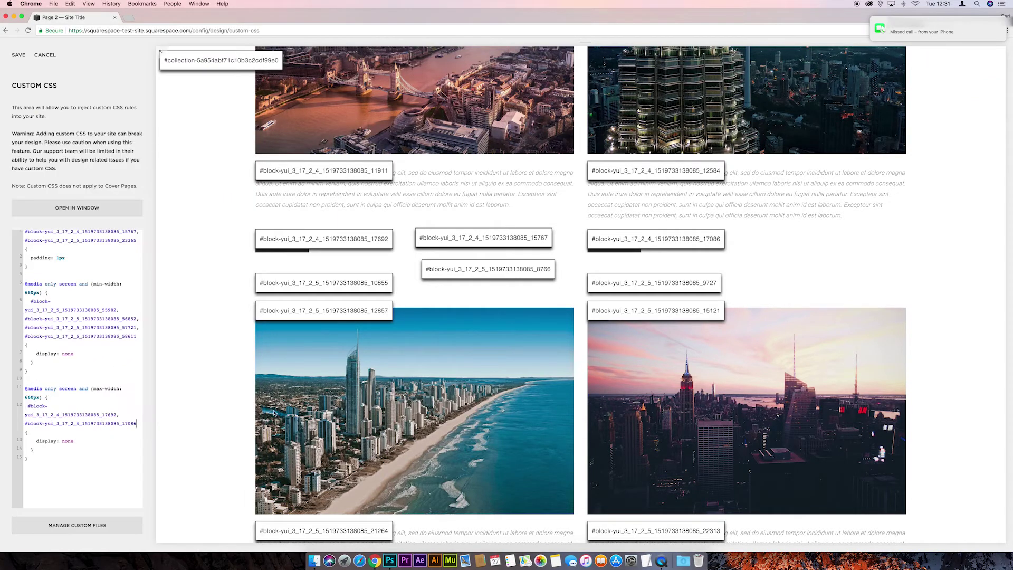
scroll(316, 490, down, 2)
click(323, 491)
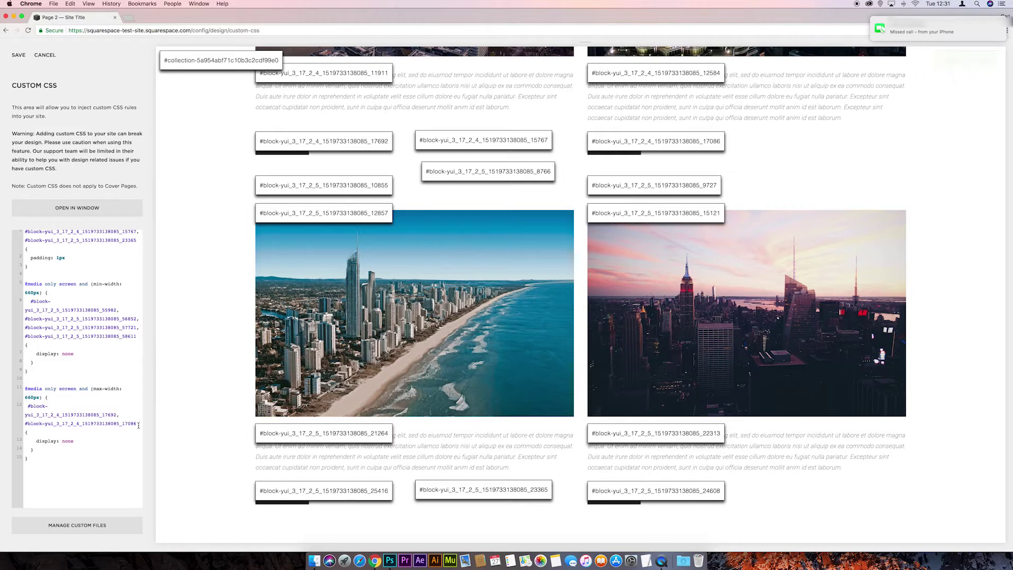
key(super+v)
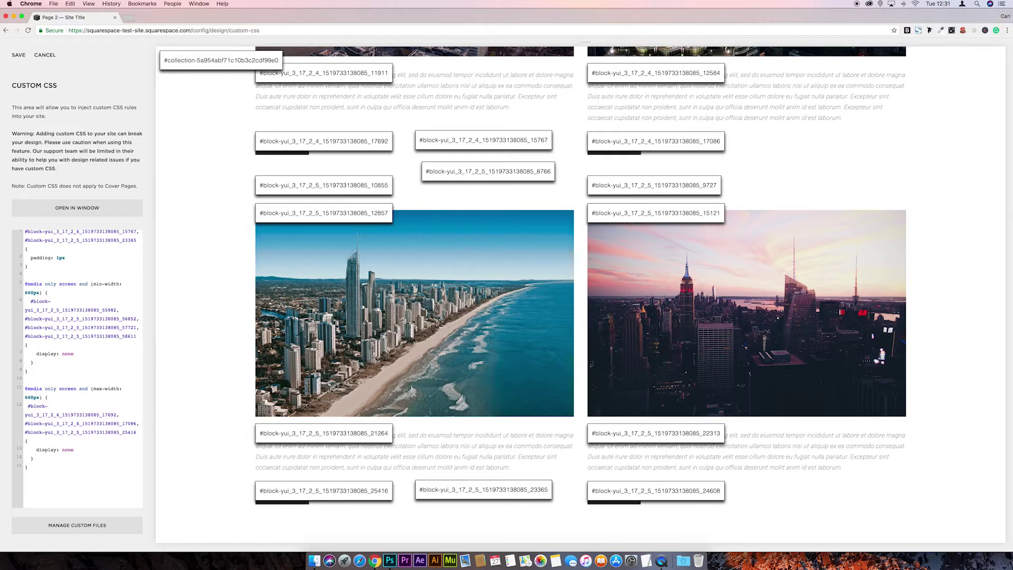
click(634, 497)
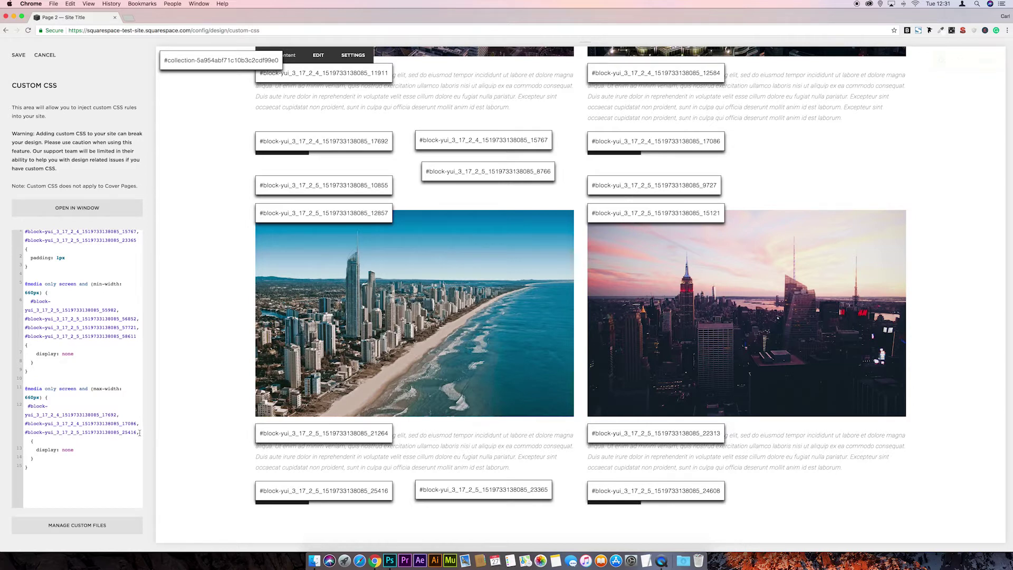
key(Return)
key(super+v)
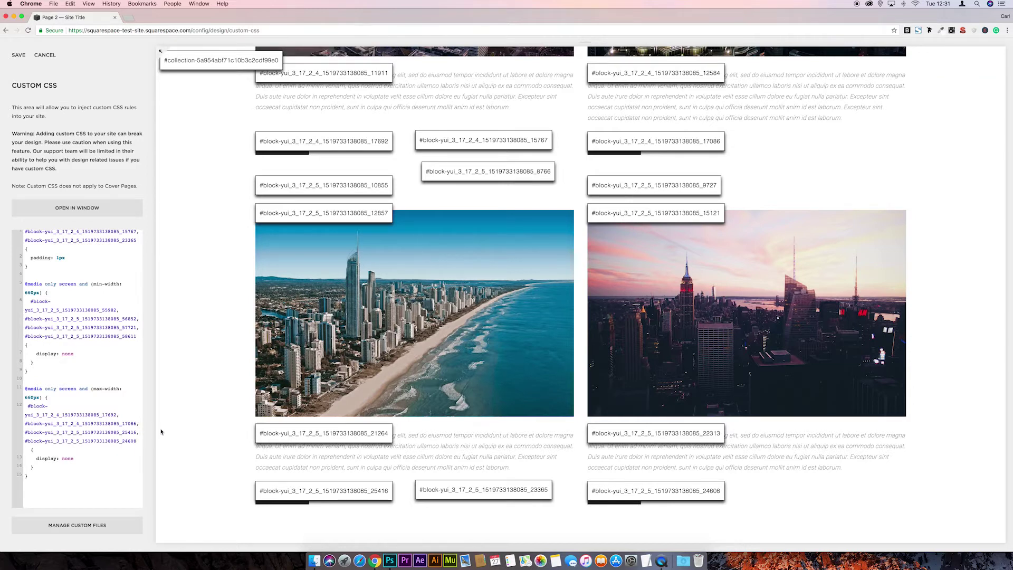
click(19, 56)
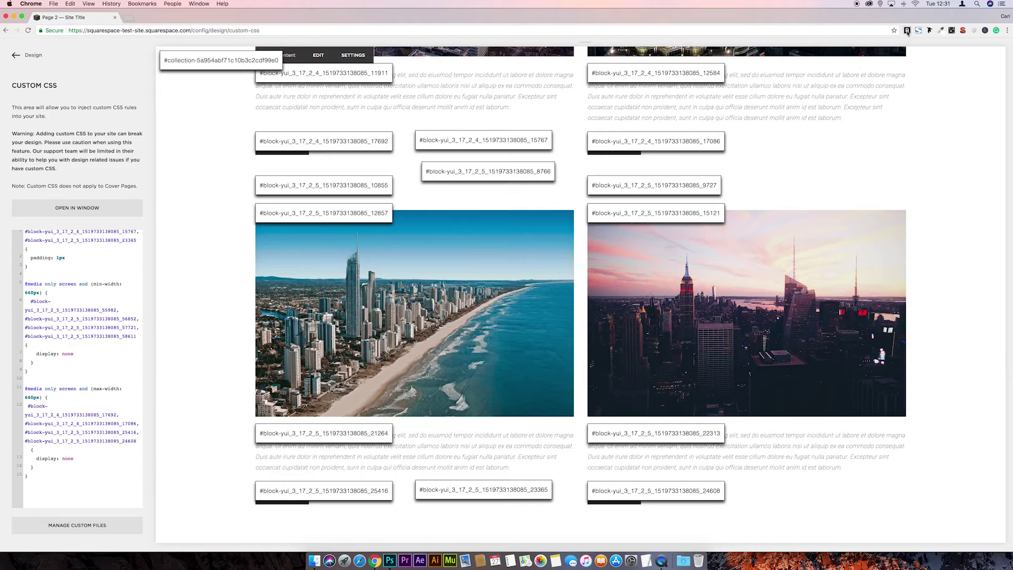
Hide the block IDs and check each location's Learn More button in the mobile preview.
click(907, 30)
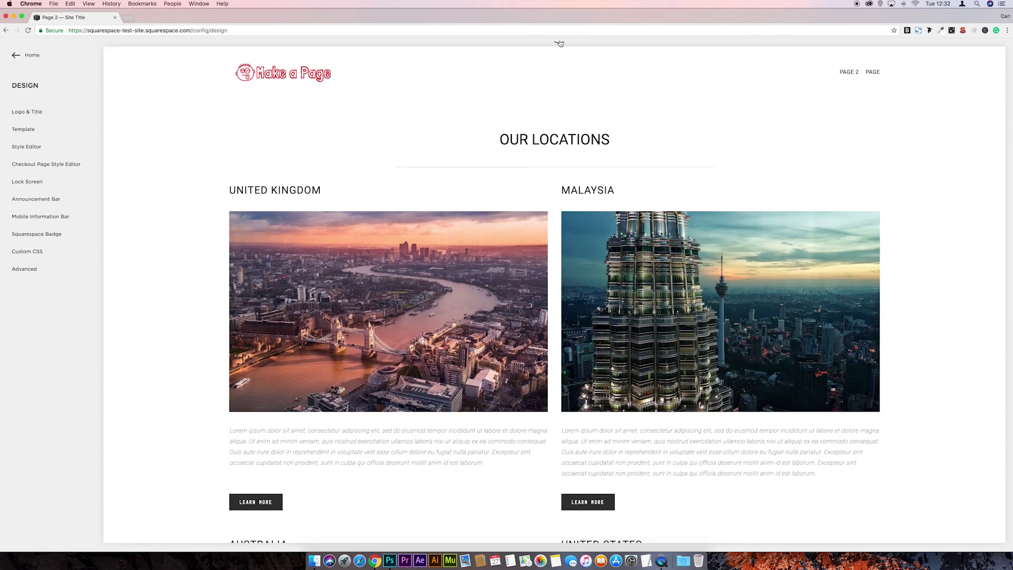
mouse_move(560, 46)
click(523, 51)
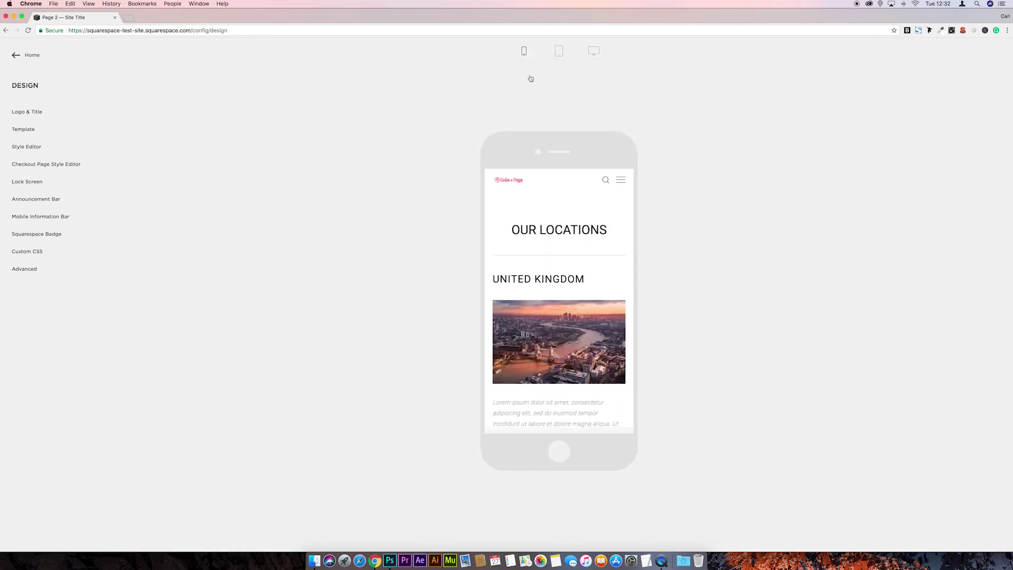
scroll(577, 314, down, 10)
scroll(577, 314, down, 15)
scroll(577, 317, down, 5)
scroll(577, 317, up, 10)
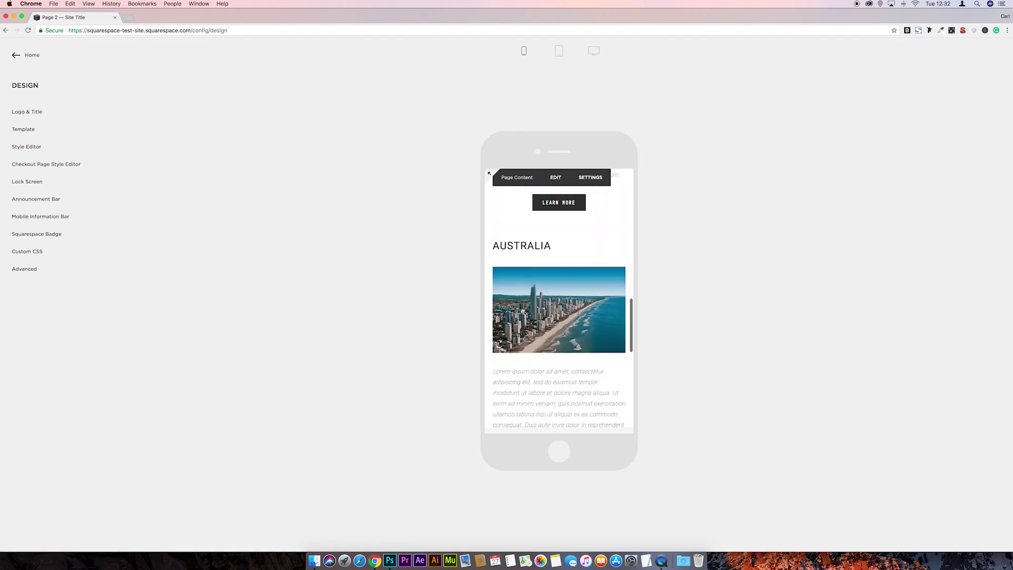
Check the alignment of the Learn More buttons in the two-column desktop preview.
click(594, 53)
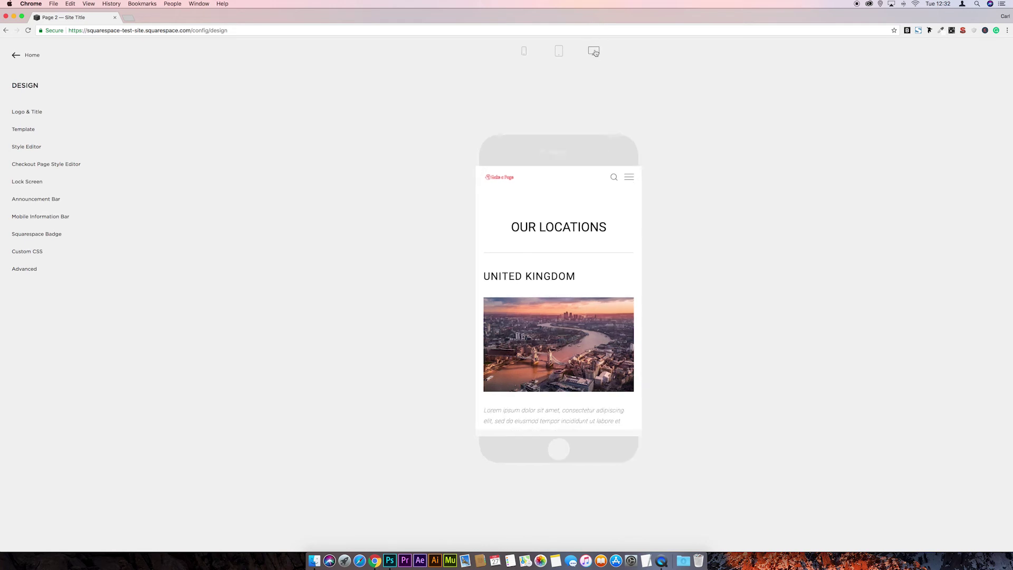
scroll(559, 287, down, 5)
scroll(559, 287, down, 4)
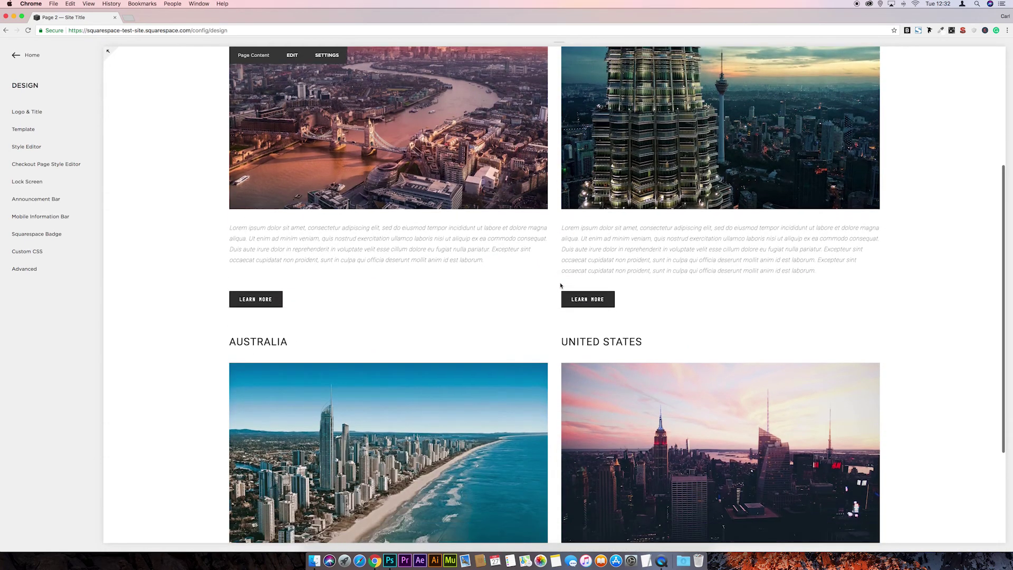